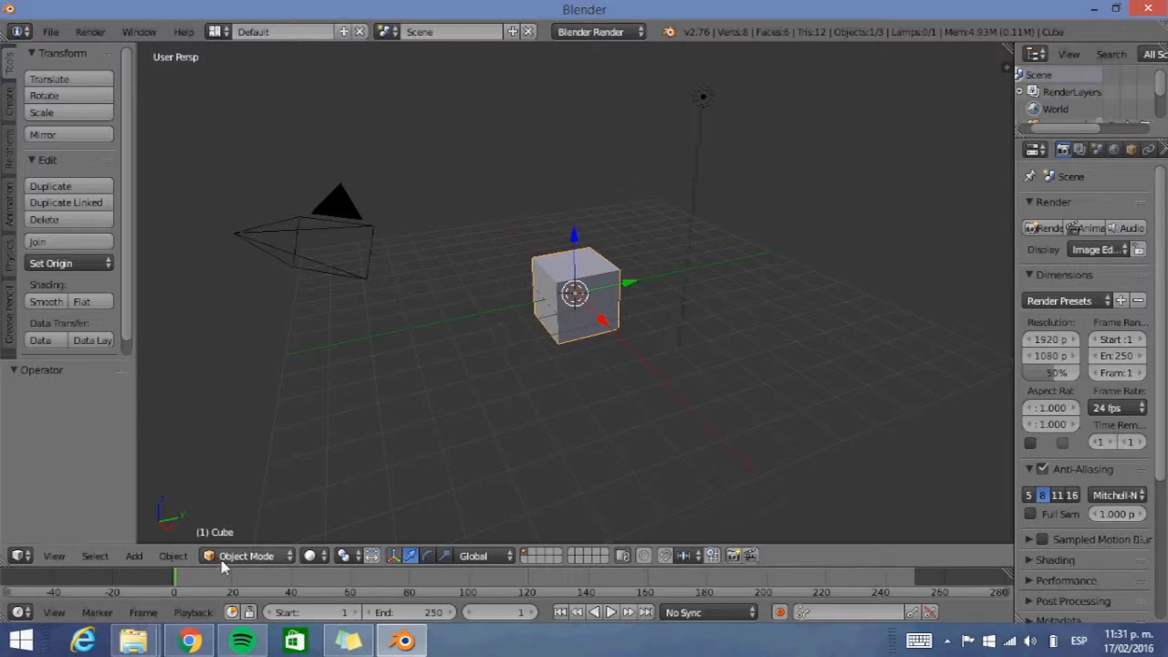
Enter Edit Mode on the default cube and subdivide the whole mesh with one cut
left_click(285, 559)
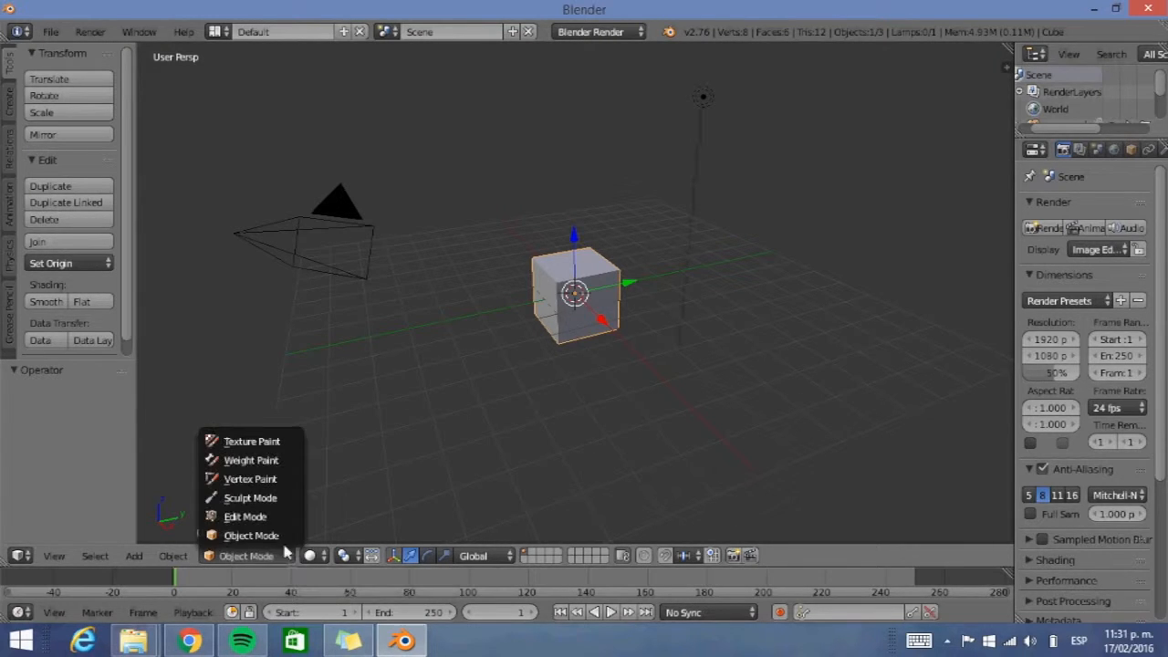
left_click(247, 517)
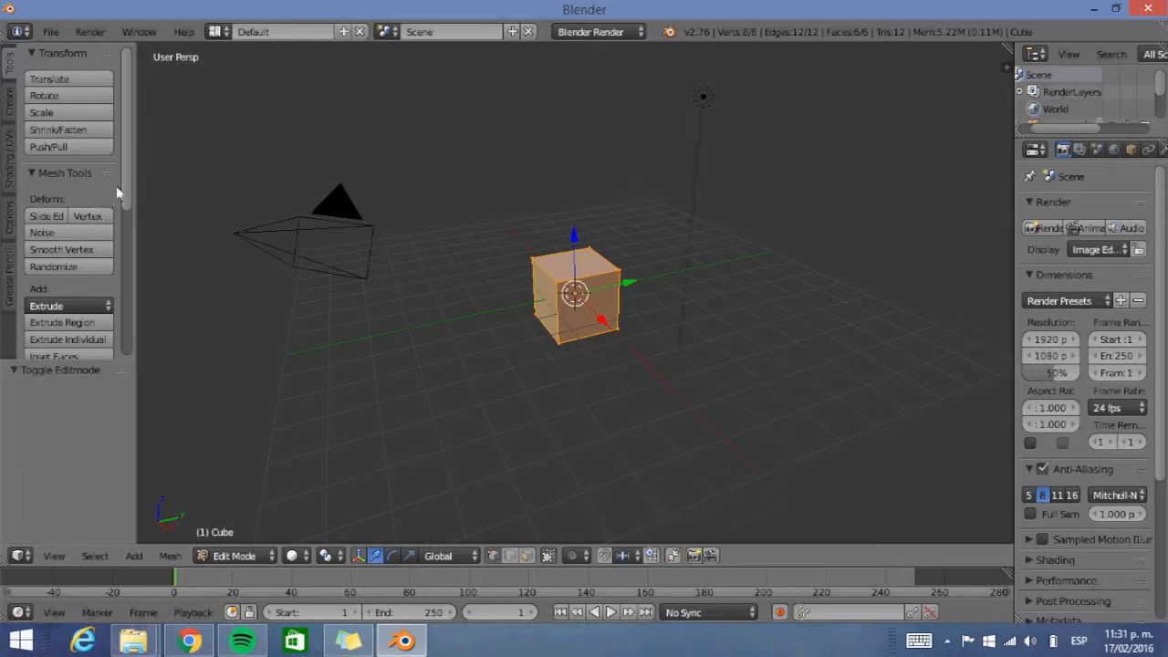
scroll(126, 183, "down", 2)
scroll(129, 201, "down", 1)
left_click(64, 319)
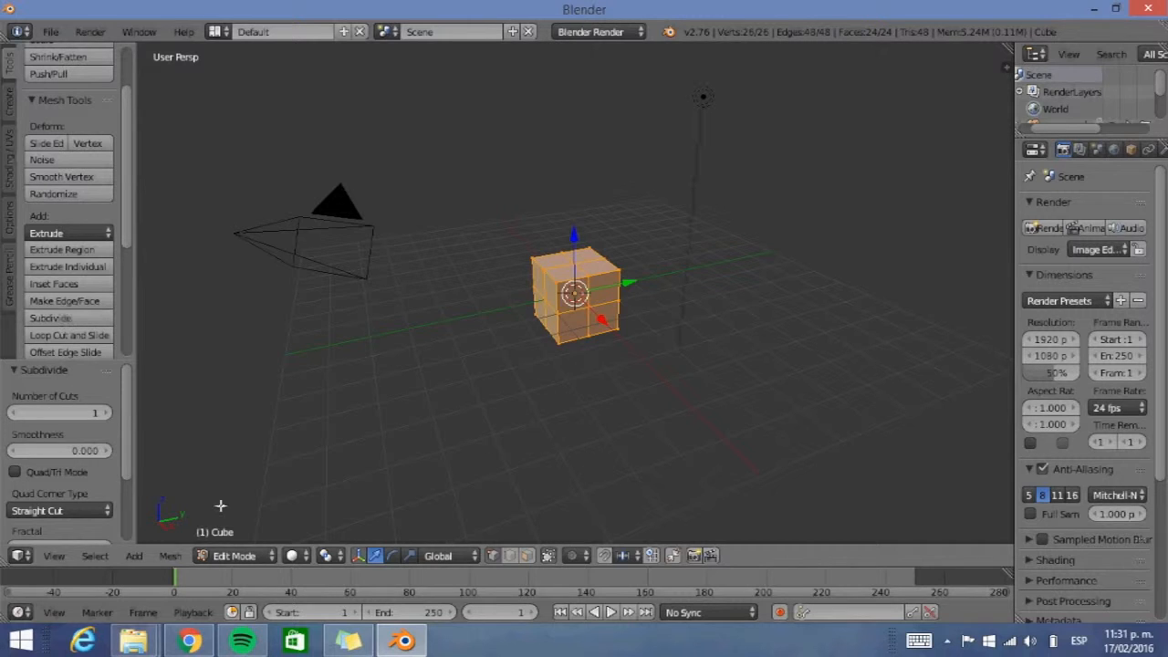
With face selection active, select the four top faces of the cube and scale them down to about 0.641
left_click(527, 557)
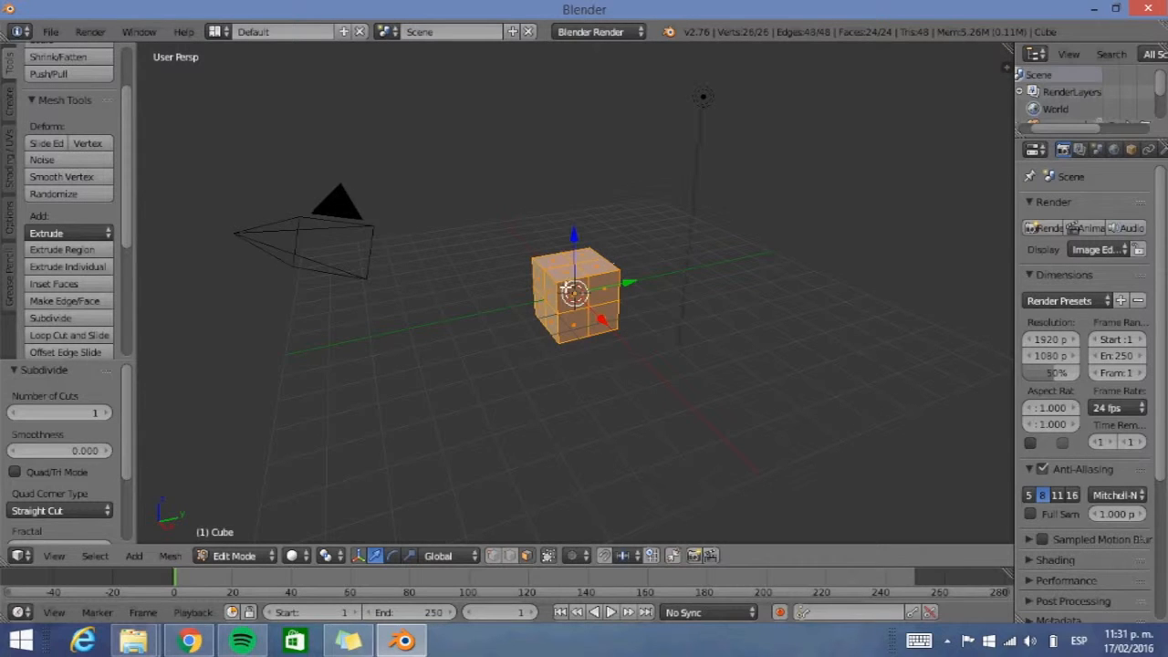
key("a")
right_click(553, 263)
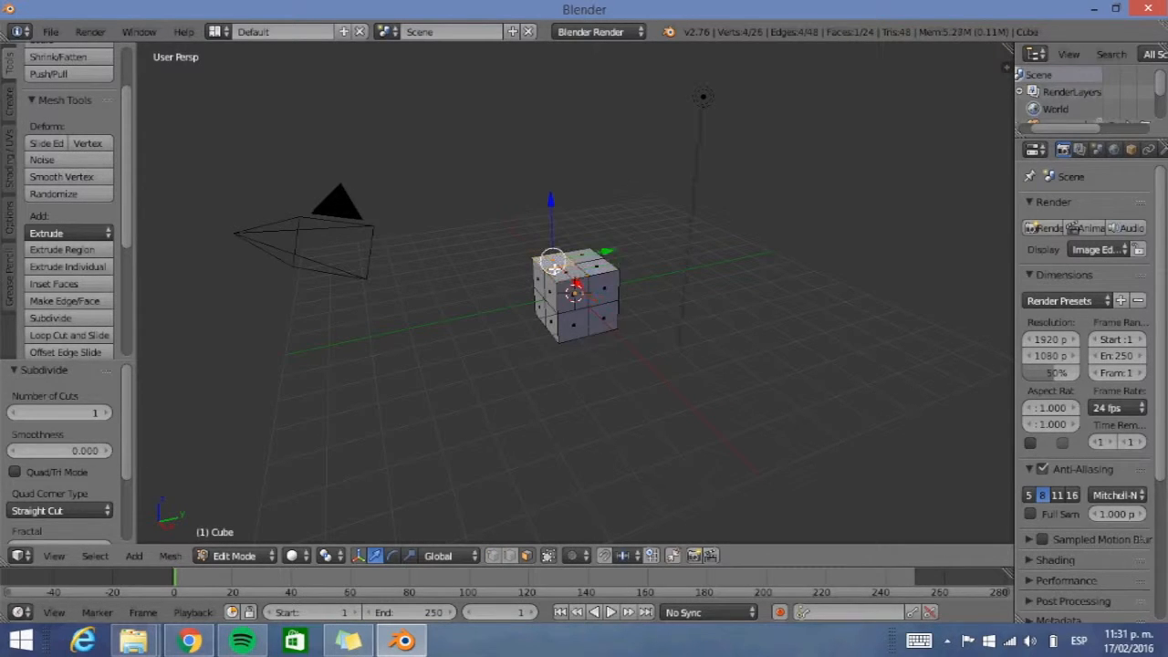
right_click(571, 272, "shift")
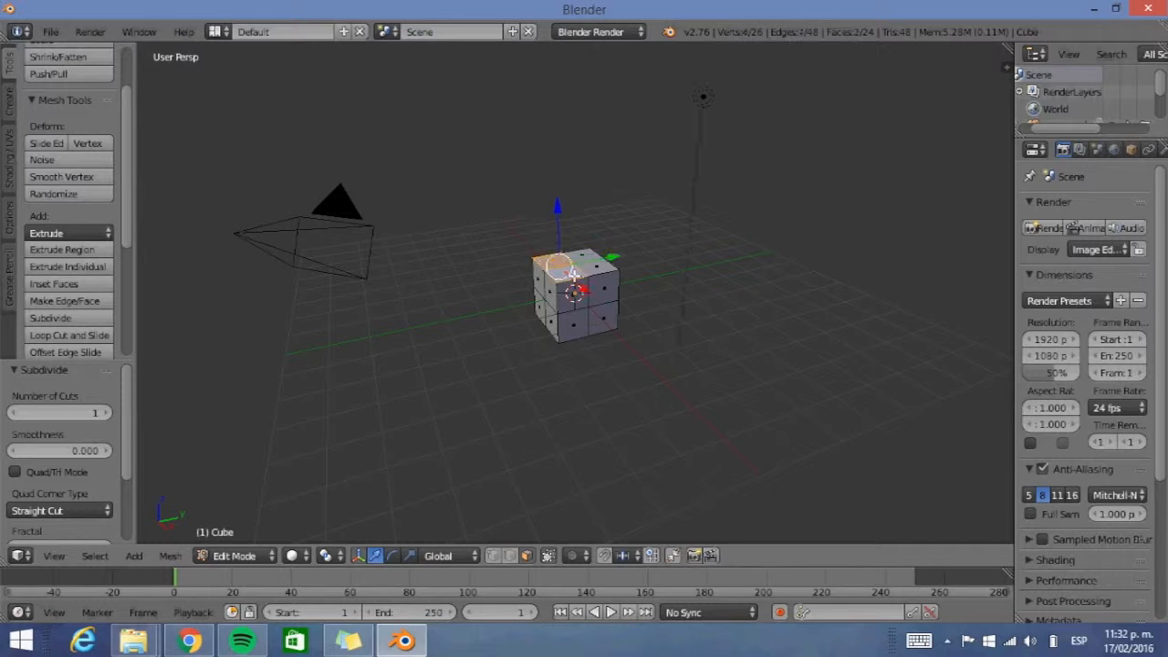
right_click(603, 271, "shift")
right_click(587, 258, "shift")
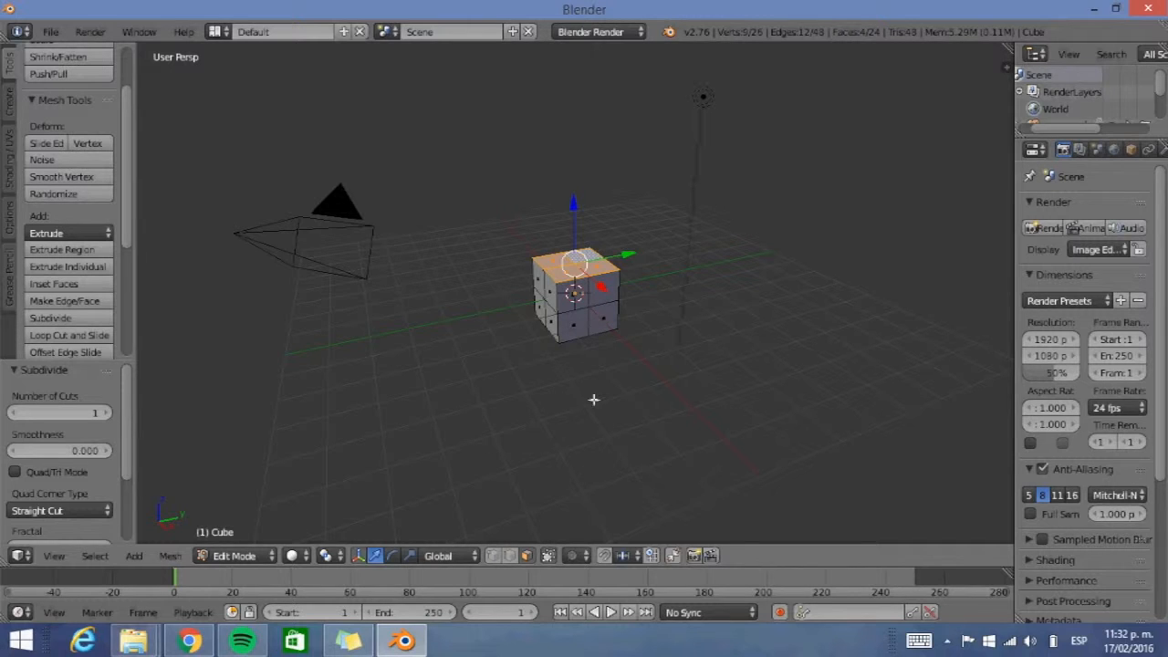
key("s")
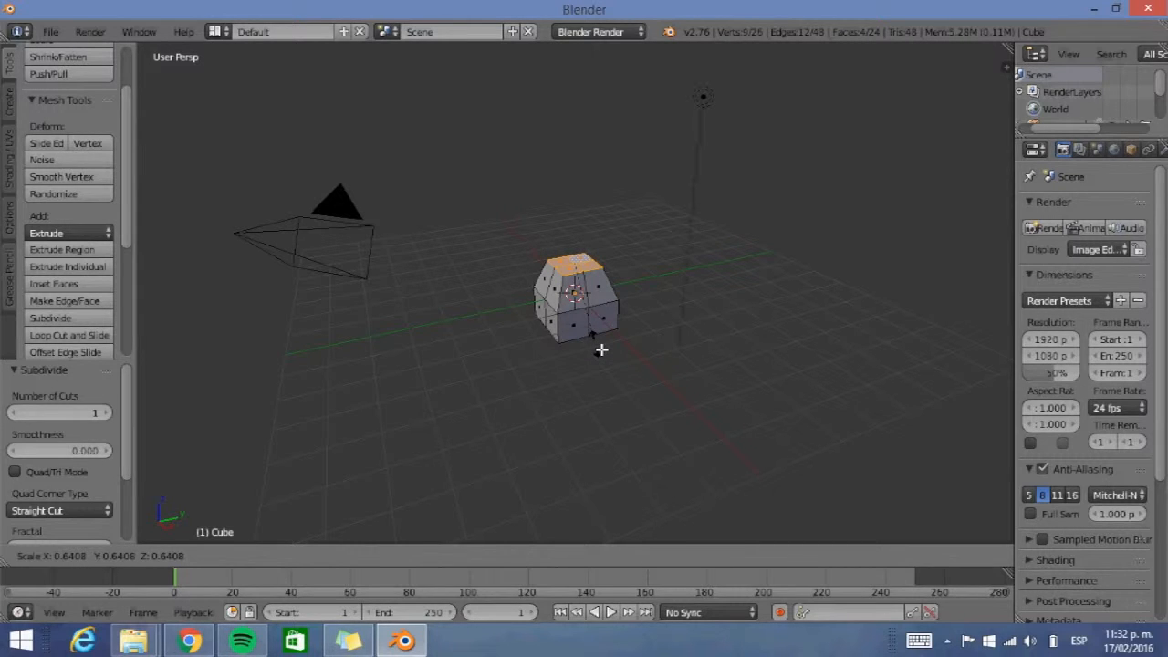
left_click(600, 349)
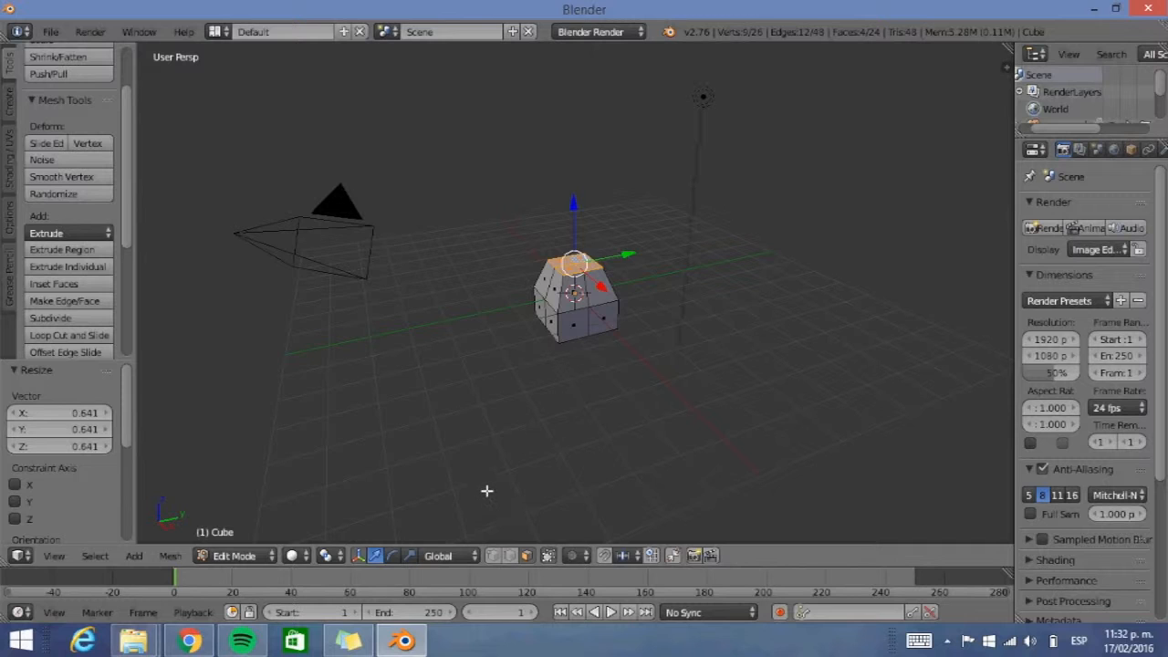
Return to Object Mode and add a Subdivision Surface modifier to the cube with 2 view subdivisions
key("Tab")
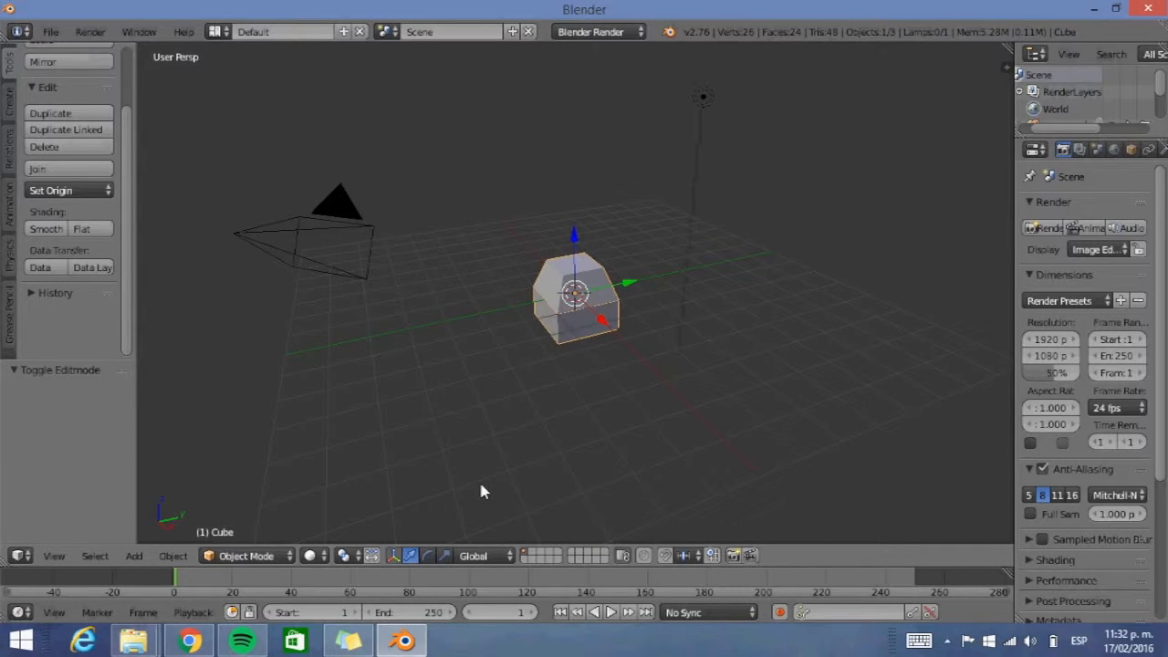
left_click(1162, 150)
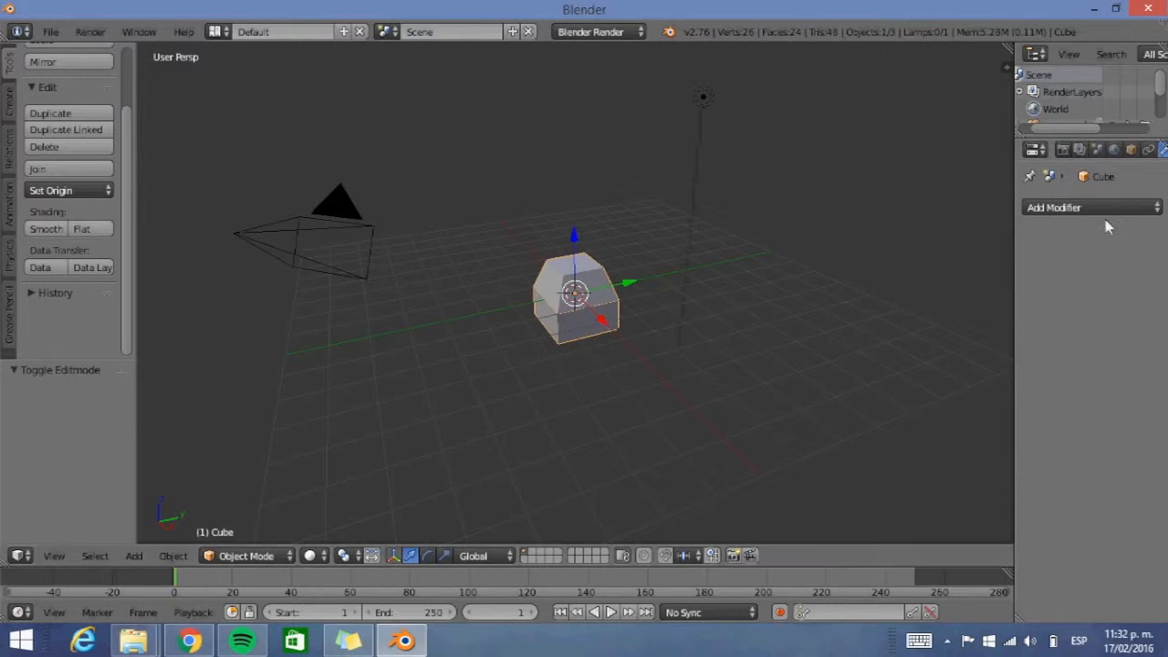
left_click(1113, 209)
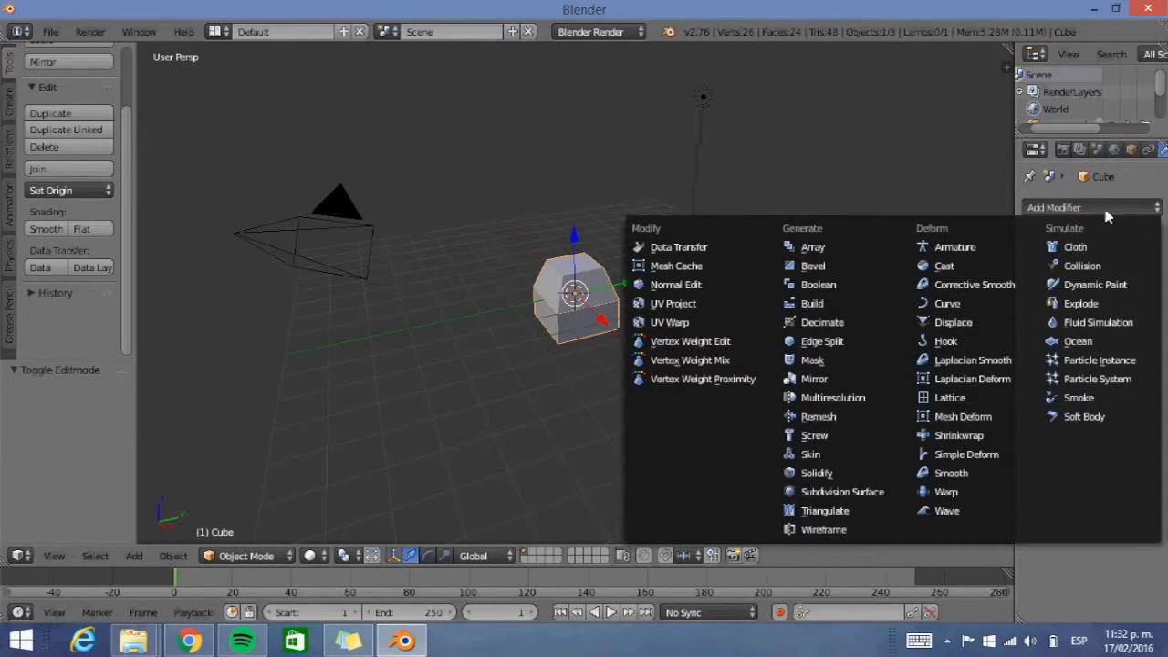
left_click(856, 493)
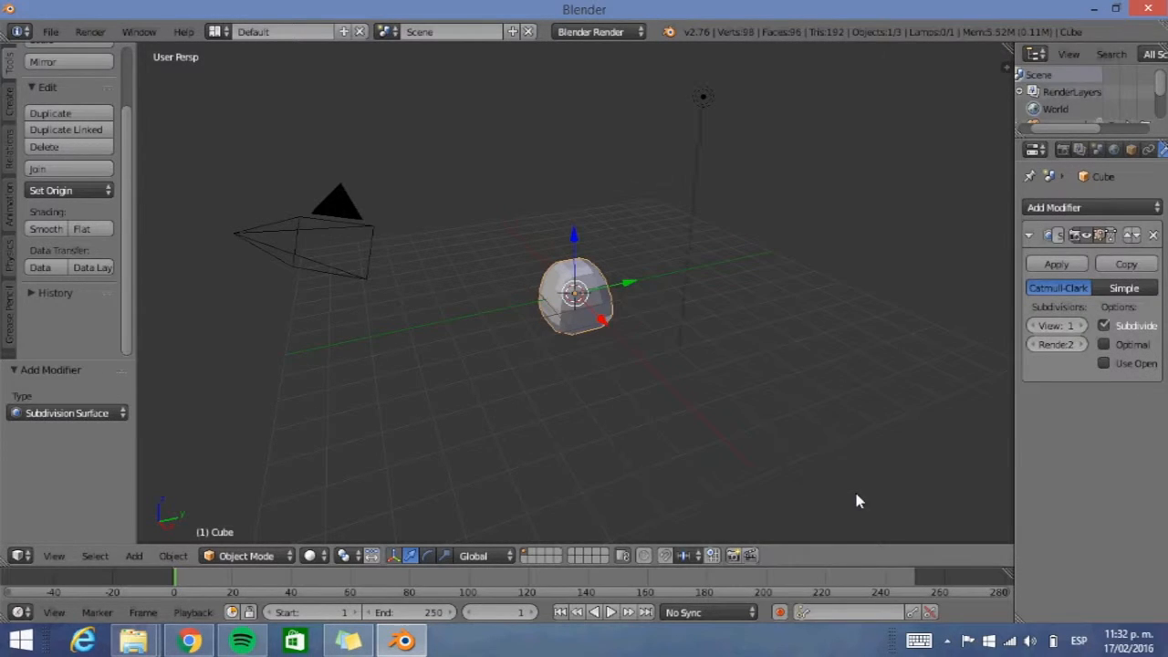
left_click(1083, 326)
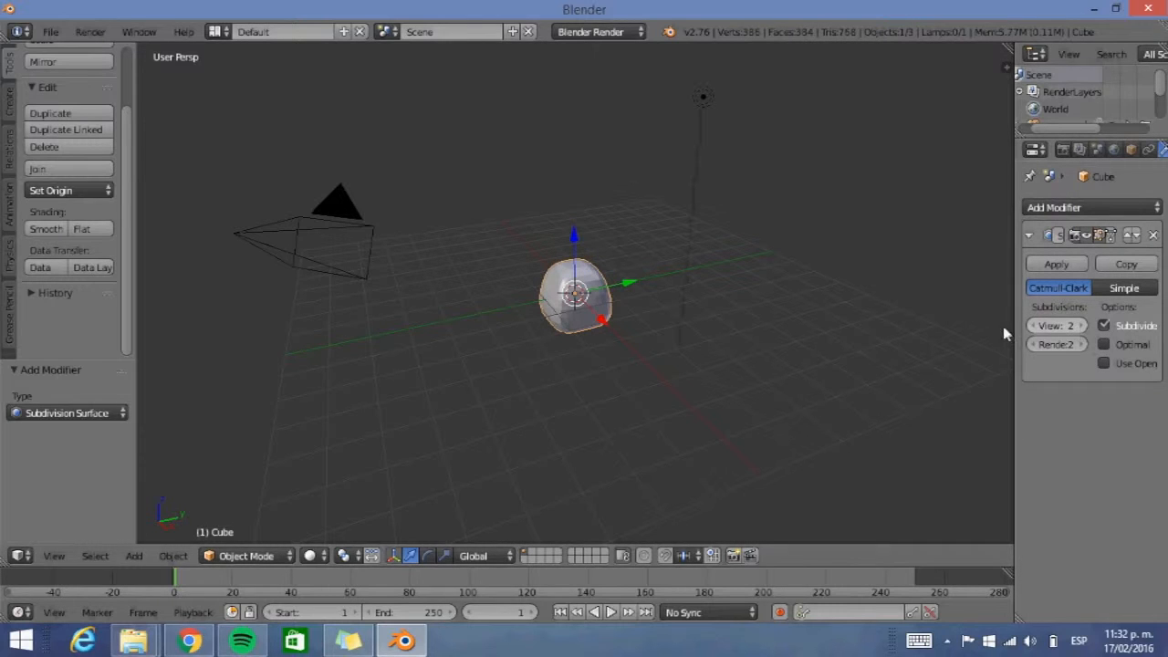
Shade the rounded cube smooth and apply its Subdivision Surface modifier
left_click(41, 228)
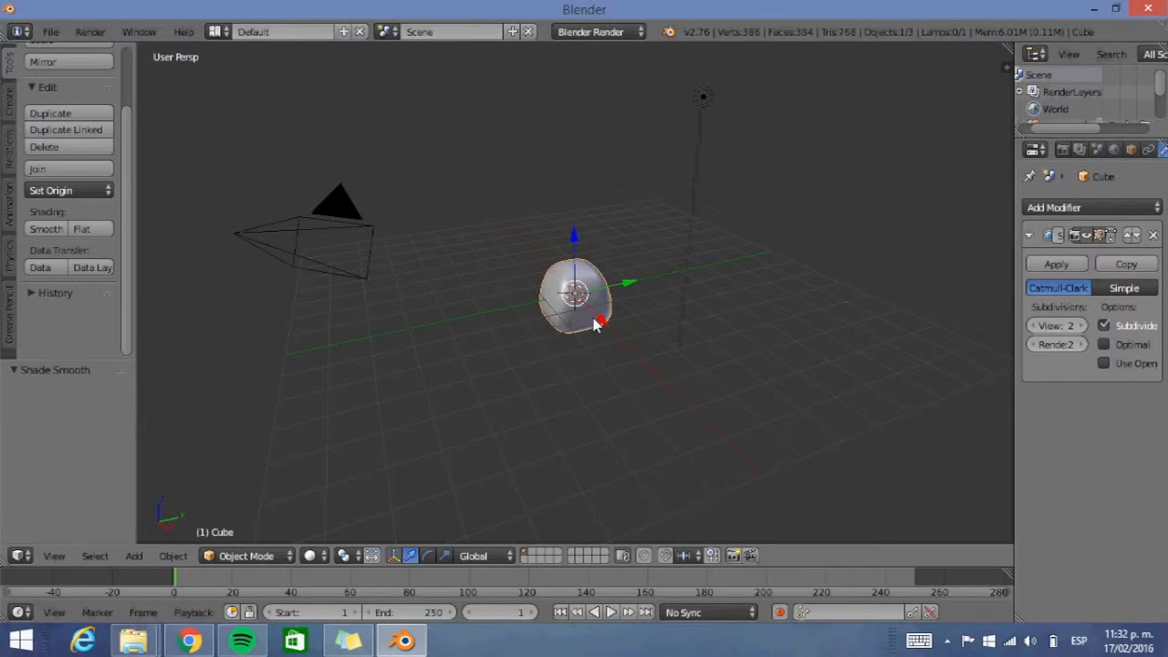
left_click(1059, 264)
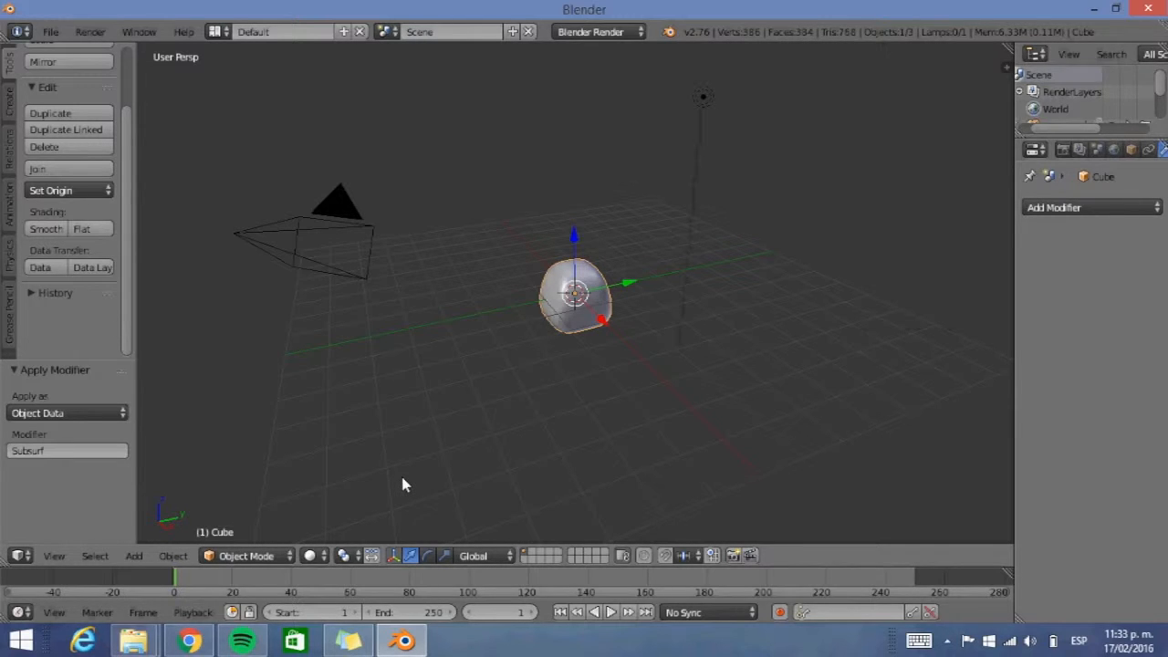
Add an Array modifier to the segment with a relative offset of 0 in X and 1 in Z
left_click(1128, 209)
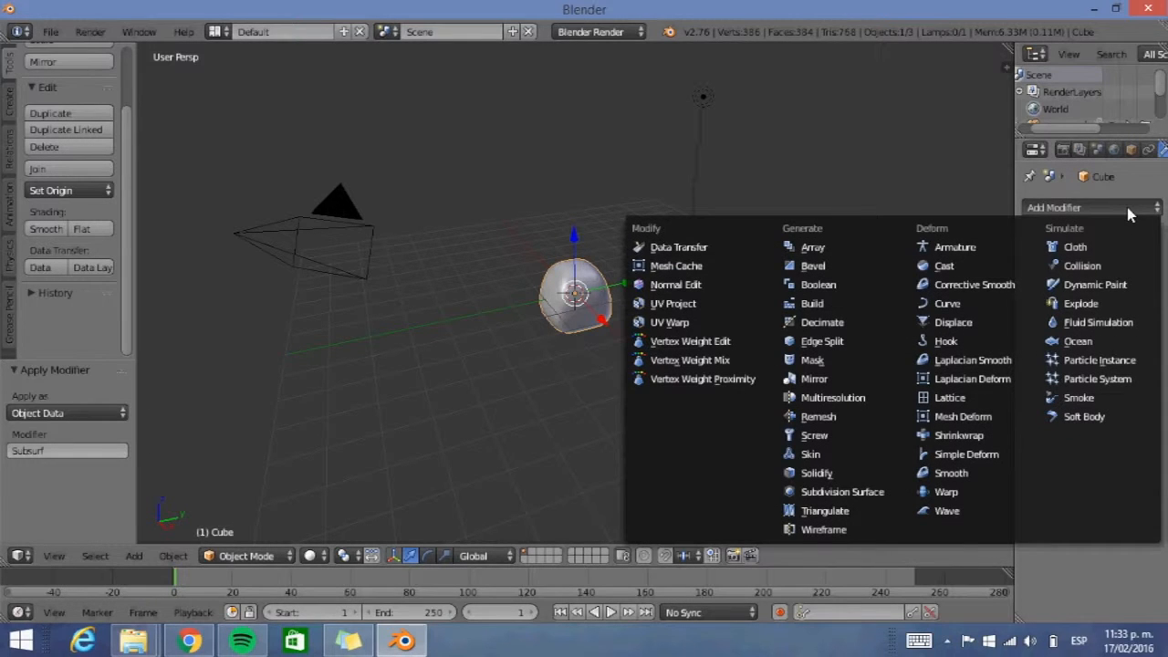
left_click(863, 247)
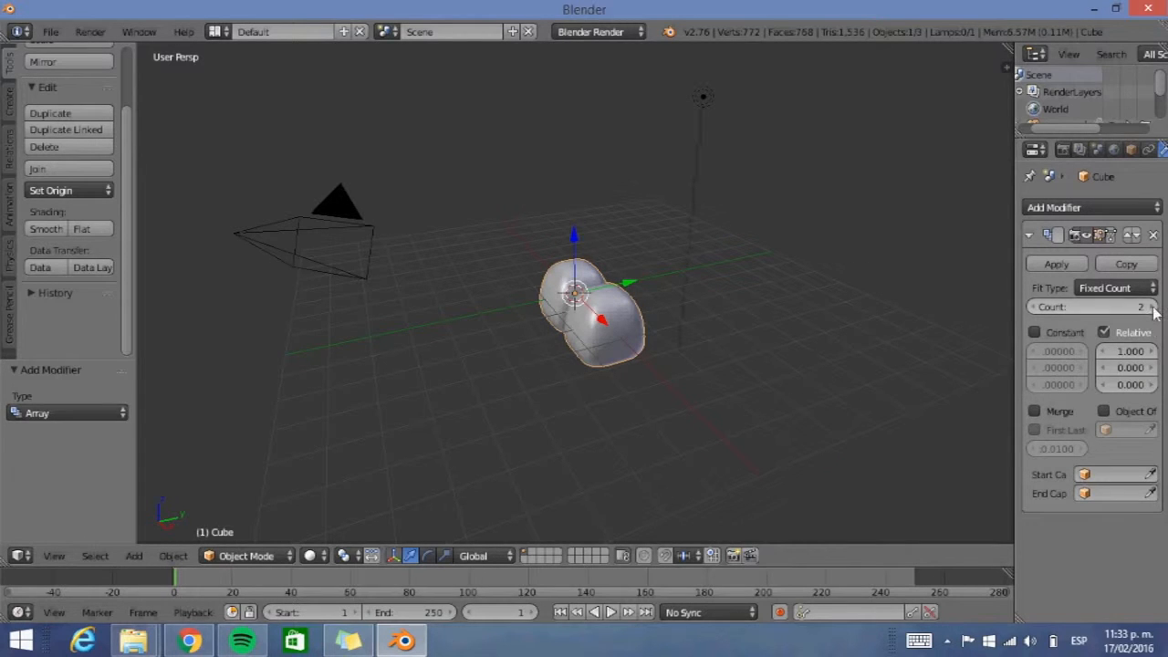
left_click(1135, 353)
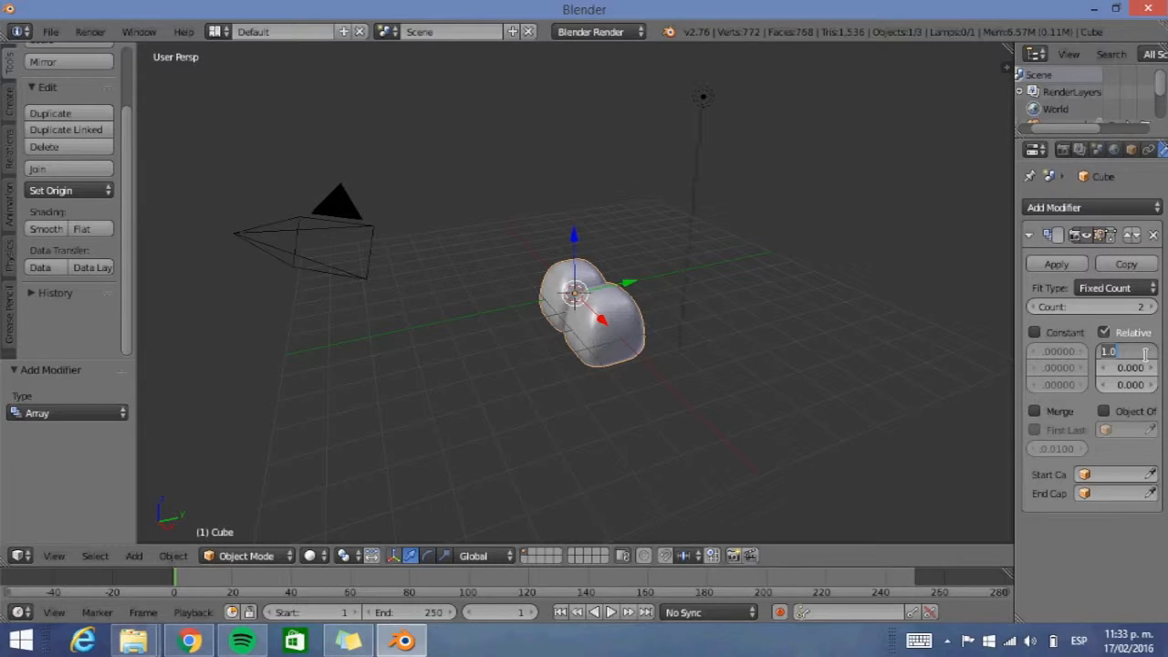
type("0")
key("Return")
left_click(1146, 387)
type("1")
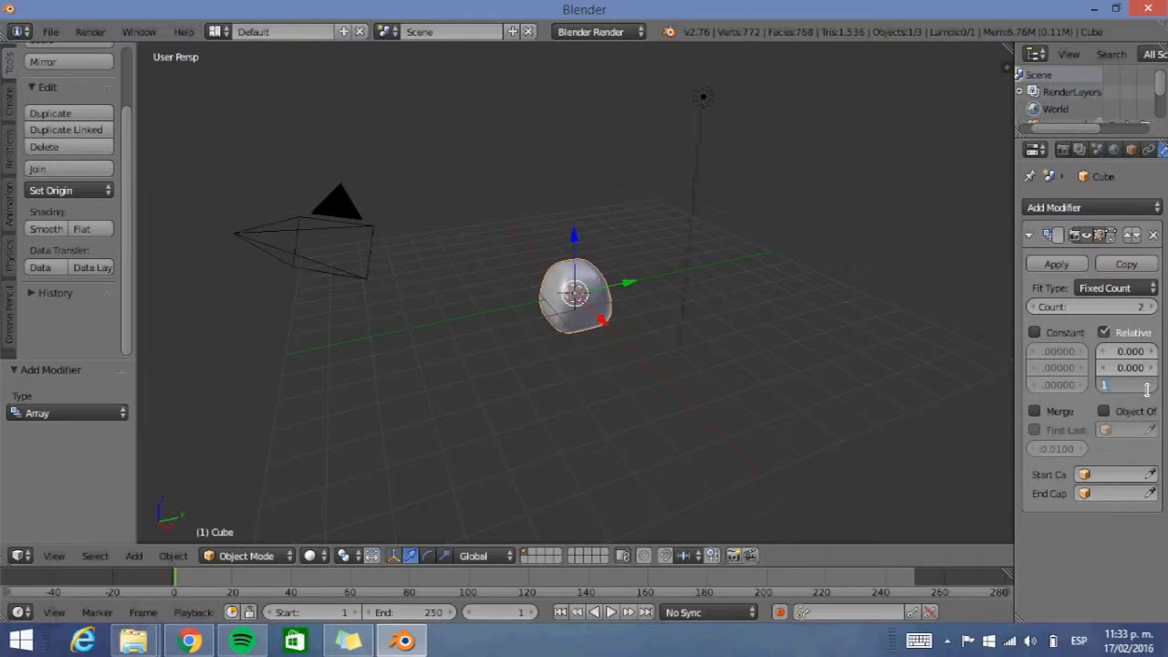
key("Return")
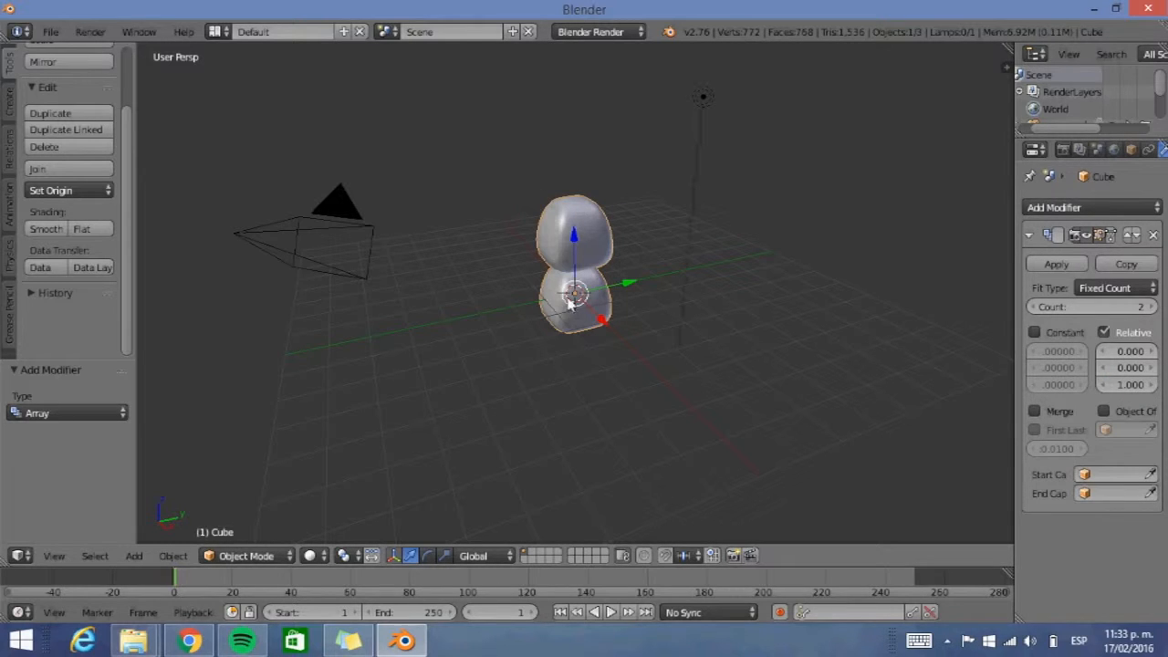
Set the Array modifier's count to 5 to build a vertical stack of segments
left_click(1153, 308)
left_click(1153, 307)
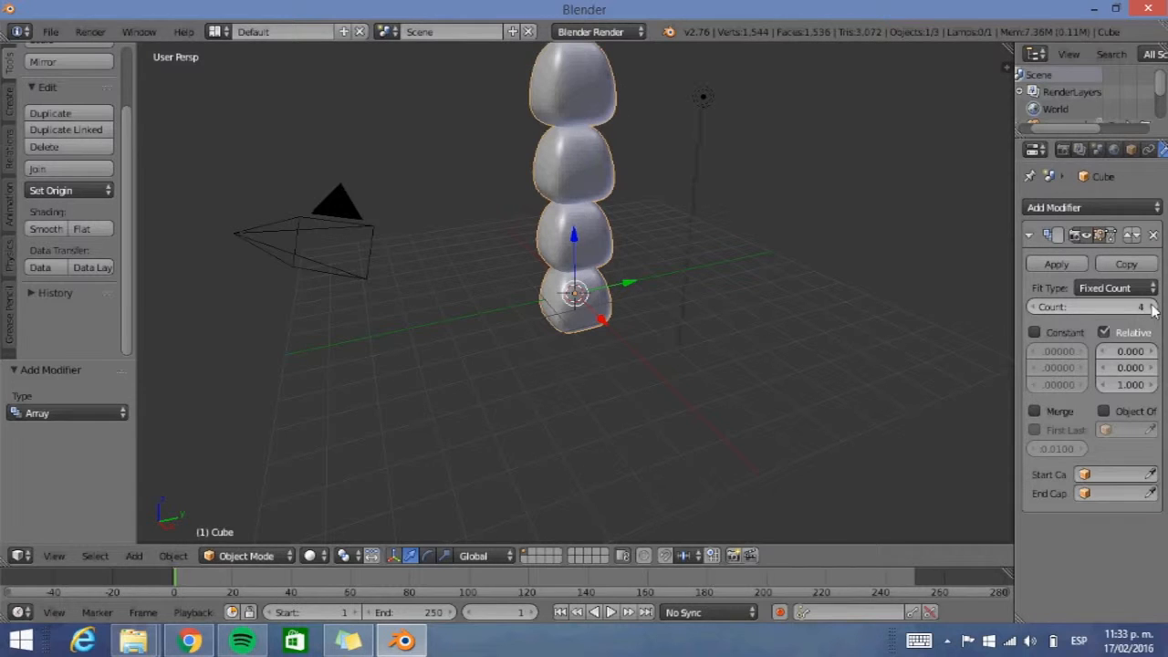
left_click(1152, 307)
scroll(816, 310, "down", 3)
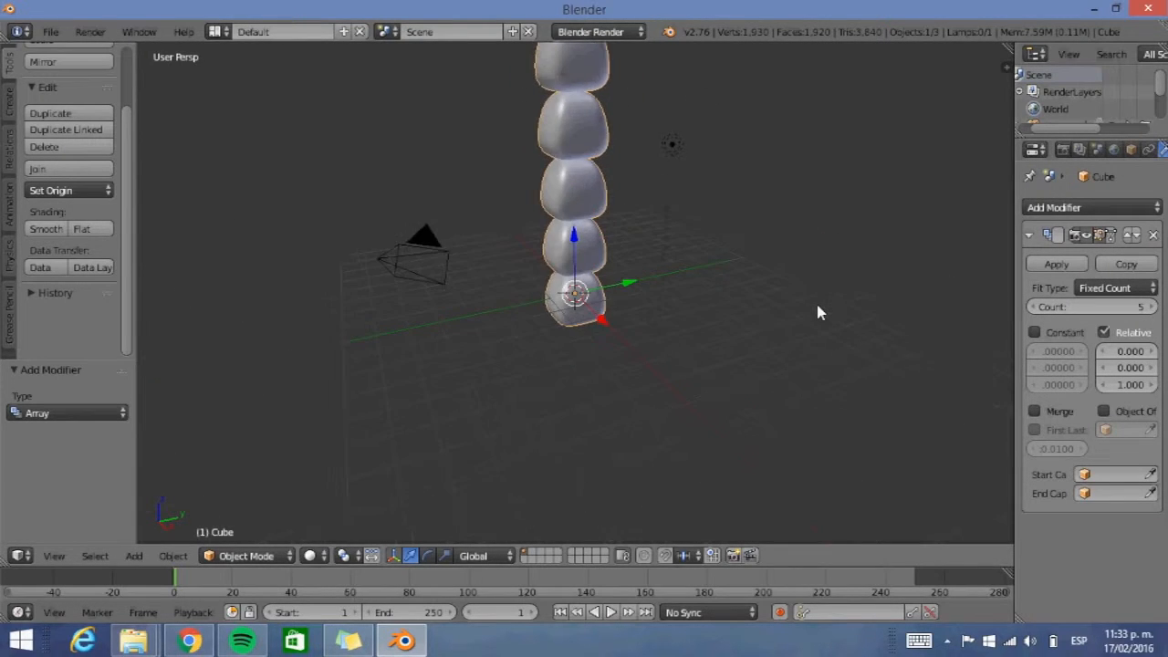
key("z")
key("z")
scroll(817, 305, "up", 1)
scroll(817, 306, "down", 1)
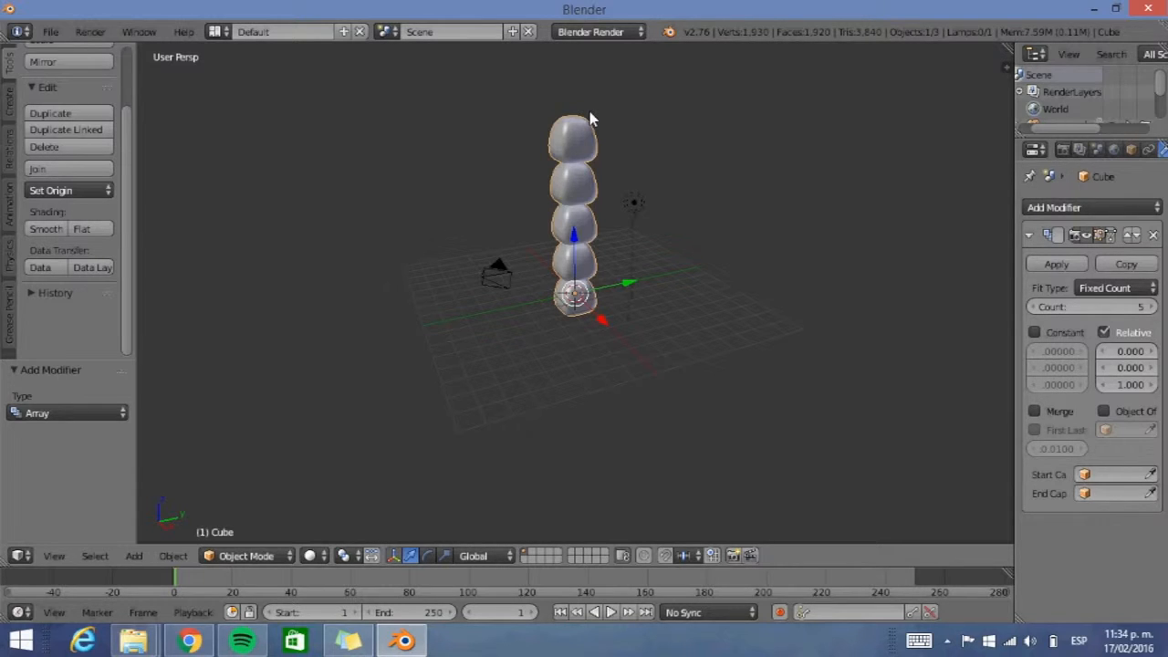
In front orthographic view, add a Path curve and move it about 7.9 units along negative X, clear of the stack
key("KP_1")
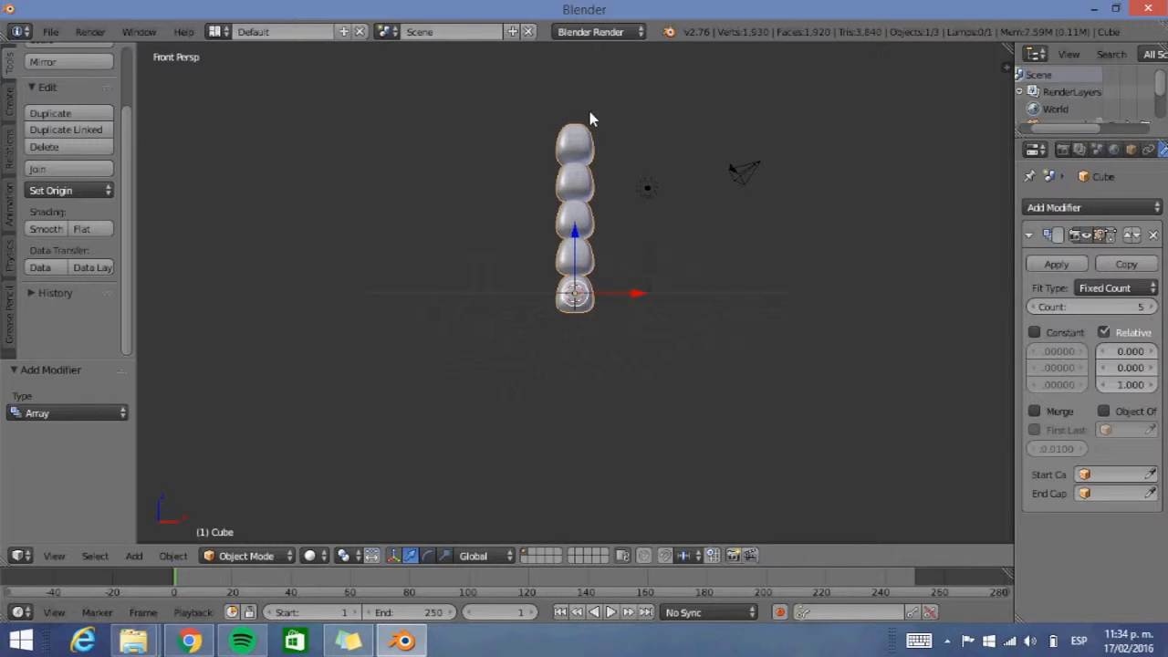
key("KP_5")
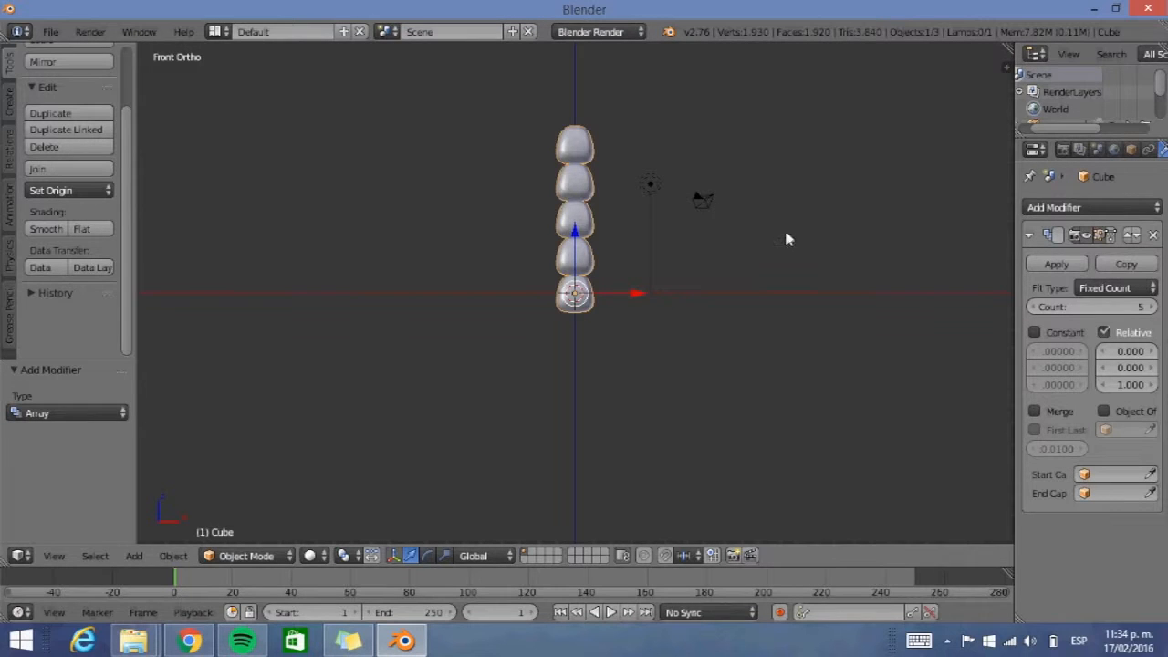
key("shift+a")
mouse_move(743, 245)
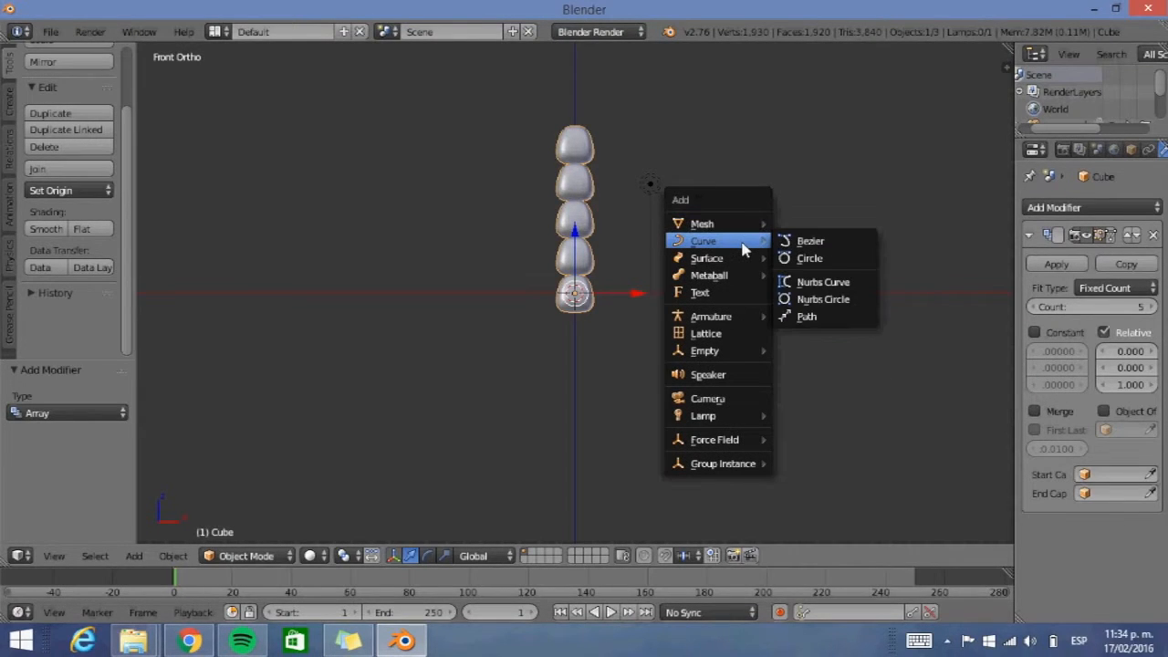
left_click(791, 319)
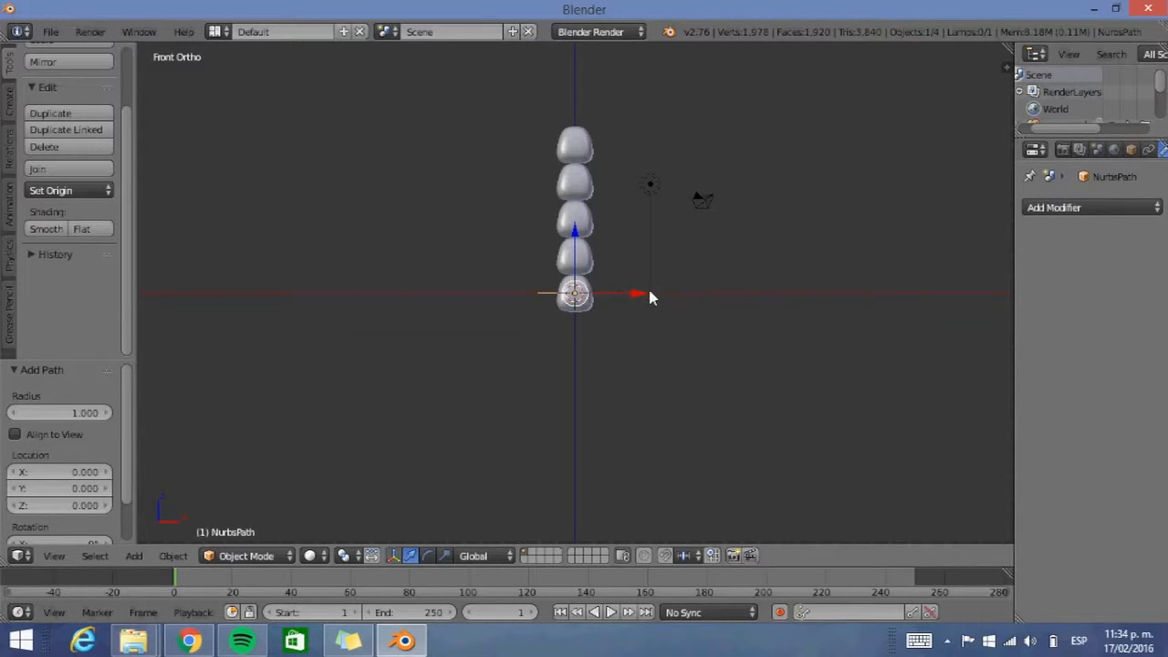
left_click_drag(602, 294, 457, 297)
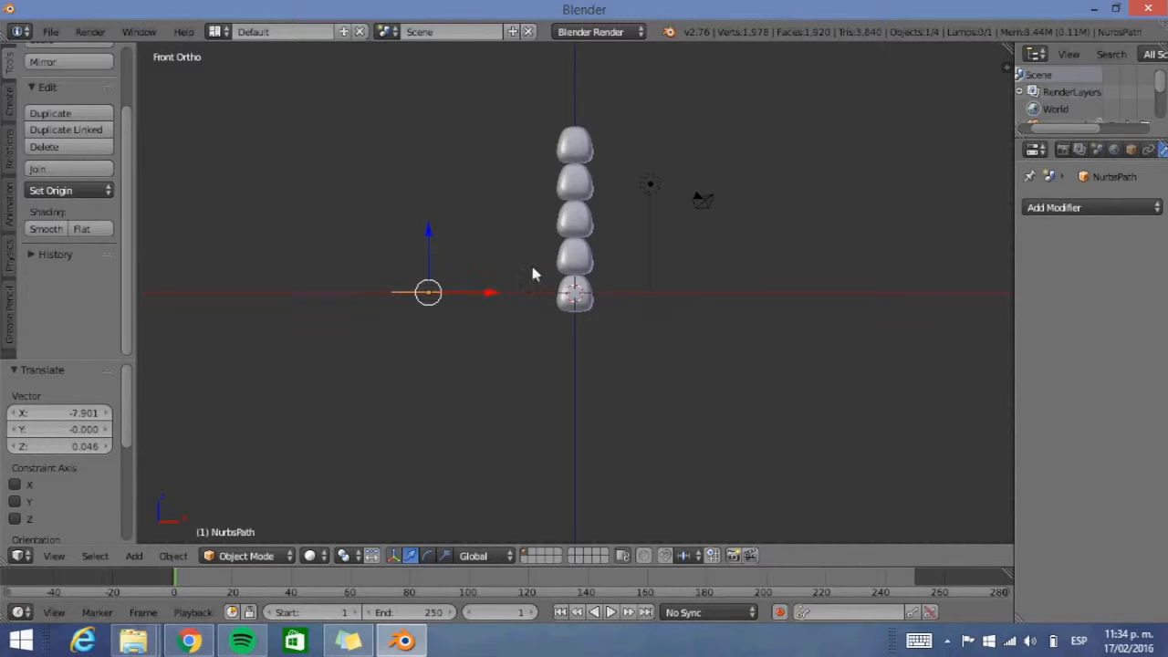
key("r")
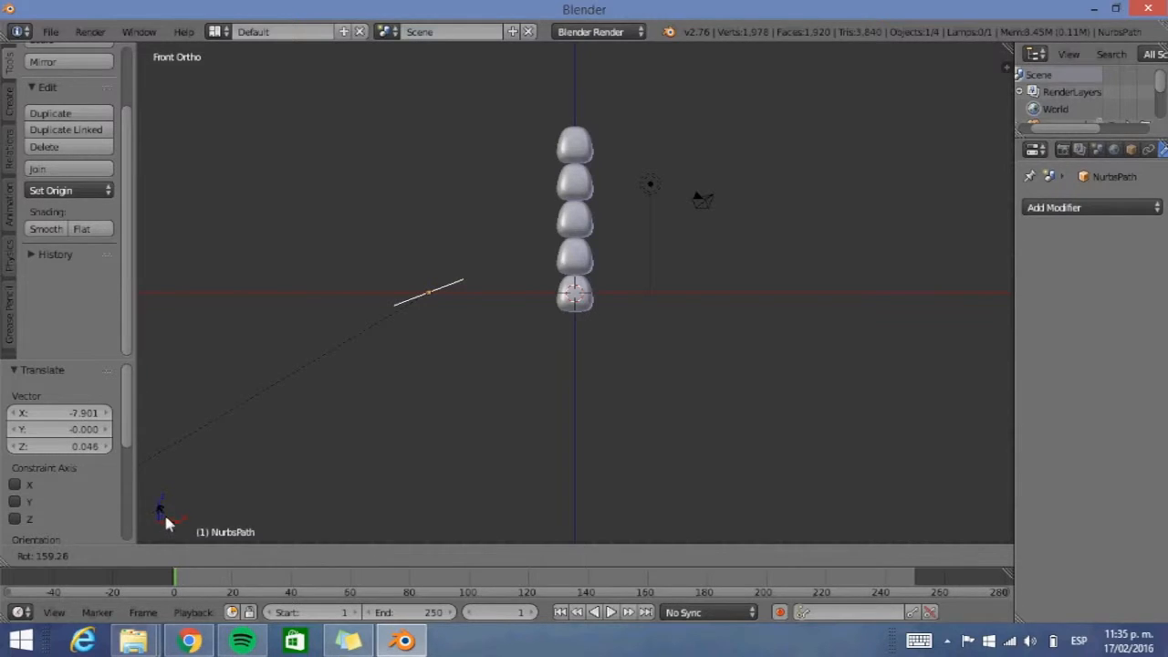
left_click(400, 314)
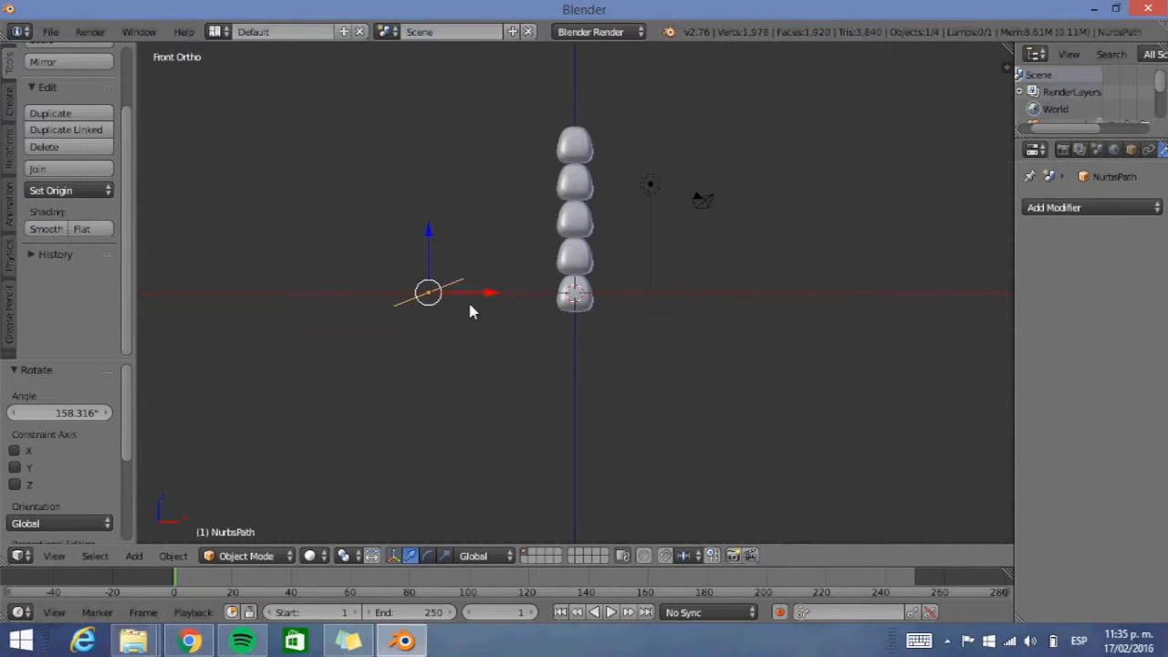
key("ctrl+z")
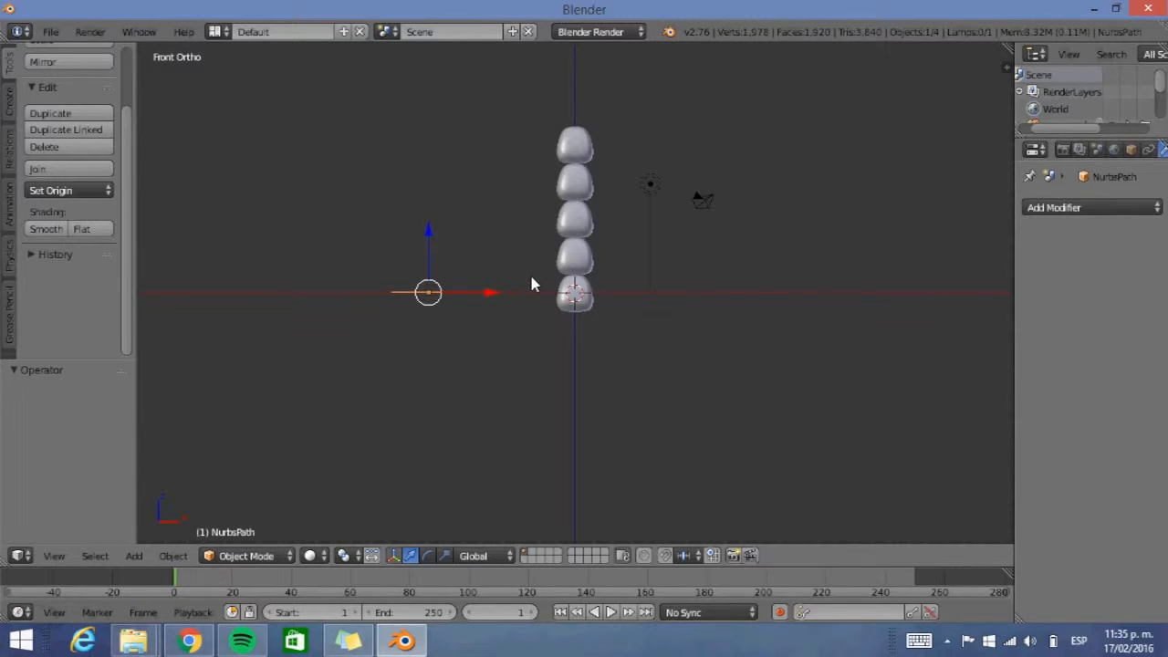
Rotate the path curve by -90° in front view to stand it vertically
key("r")
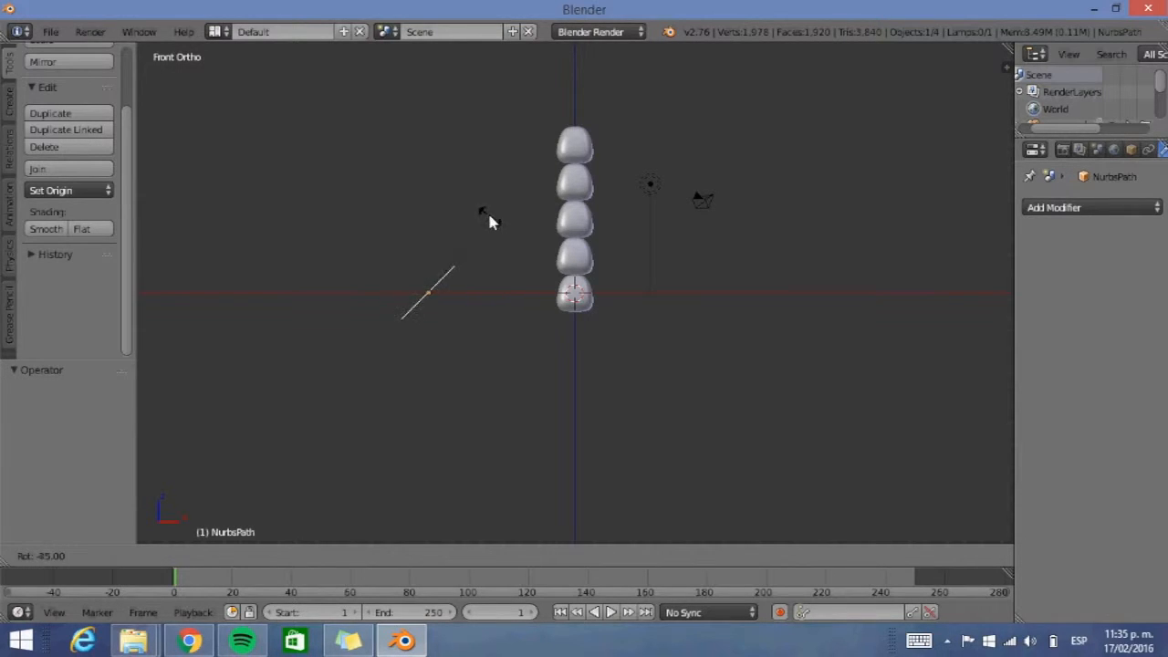
left_click(408, 170)
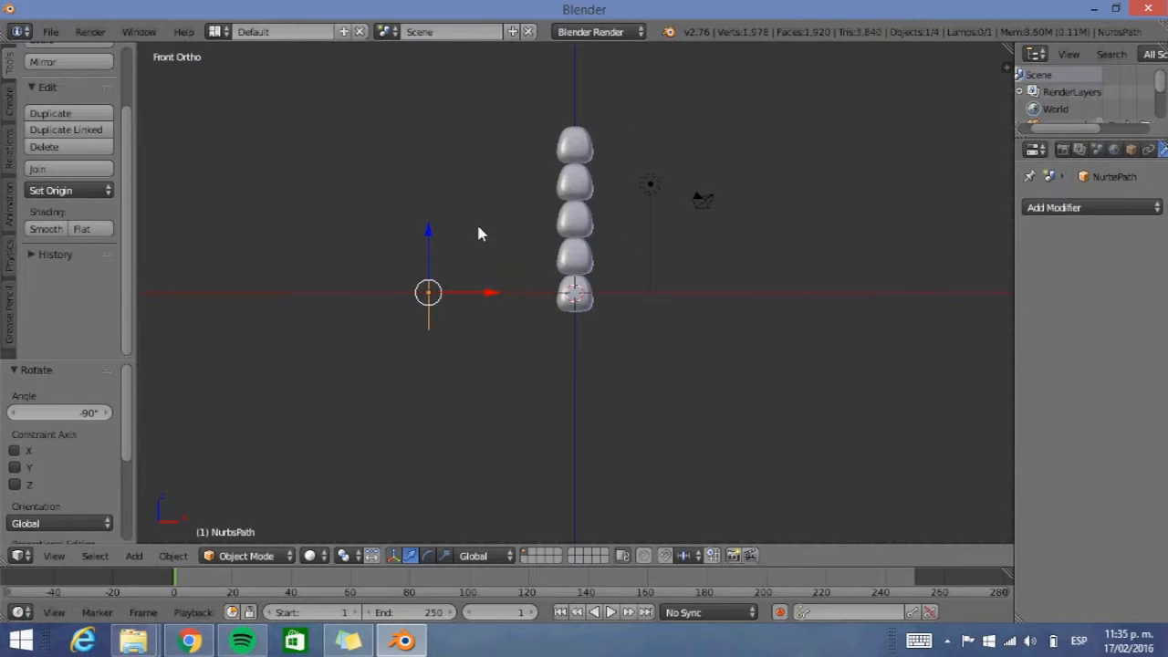
Scale the path up about 2.8 times and move it about 7.9 units in X and 3.9 in Z onto the stack's centre line
key("s")
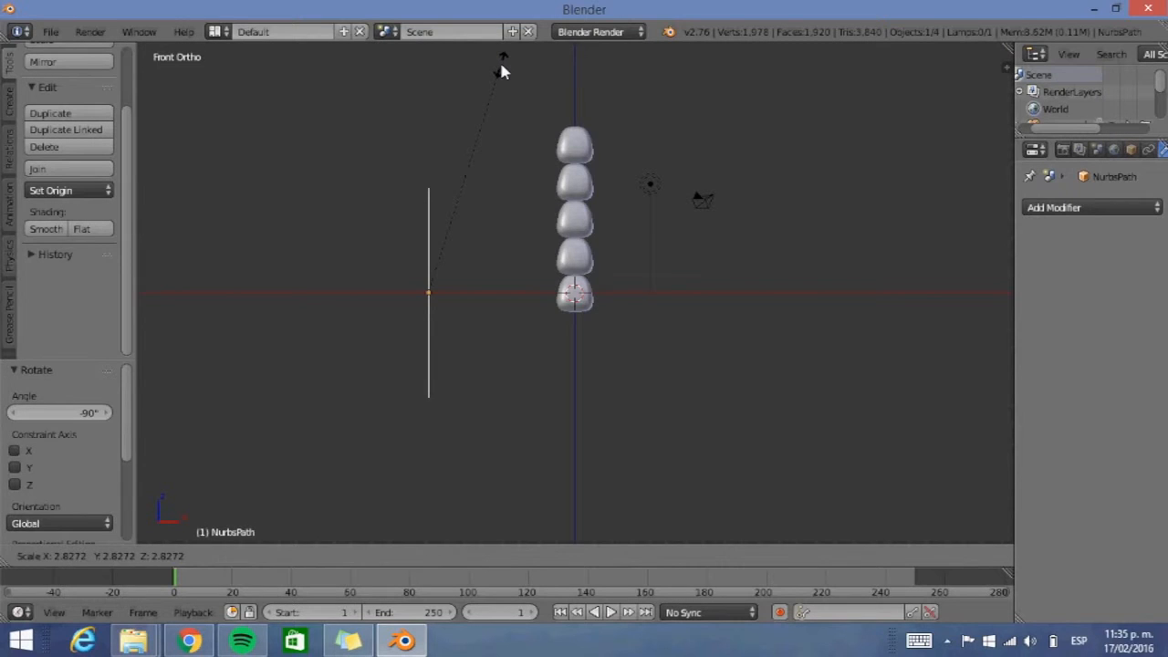
left_click(501, 72)
left_click_drag(430, 289, 575, 223)
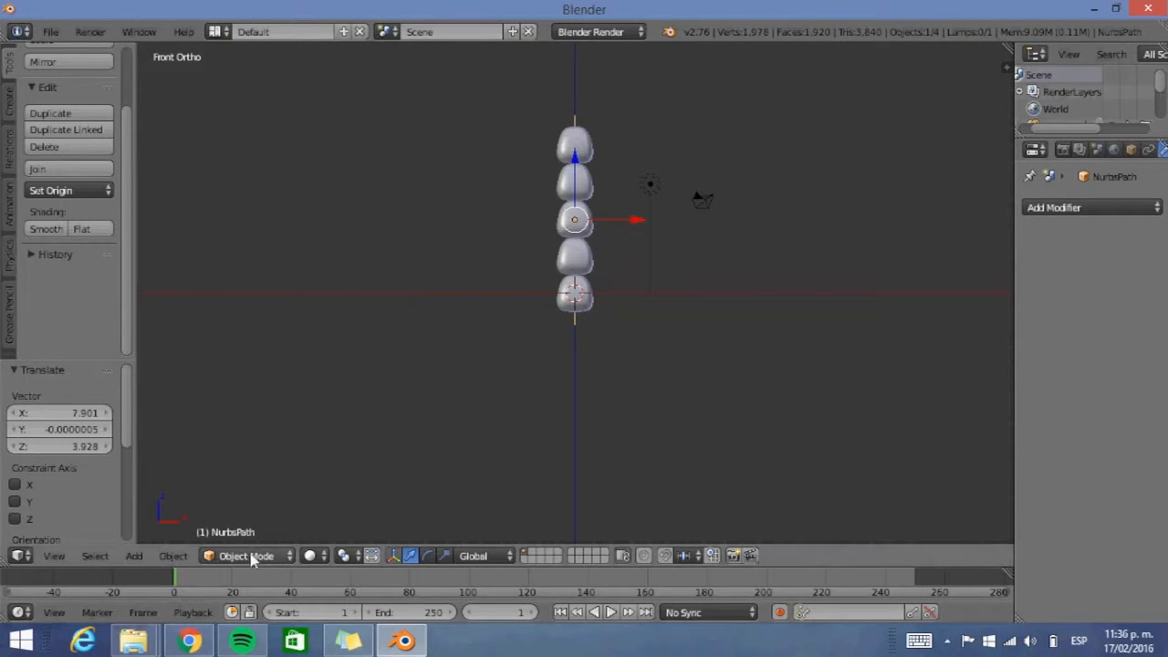
Apply the stack's Array modifier and add a Curve modifier with NurbsPath as its object
right_click(581, 304)
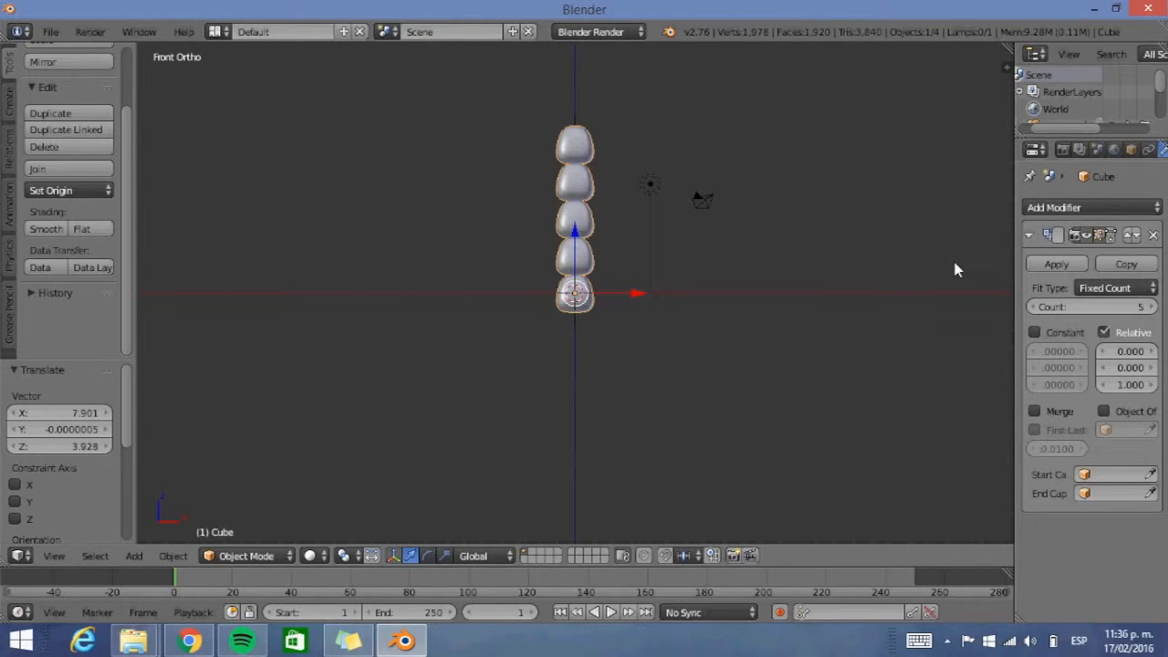
left_click(1052, 264)
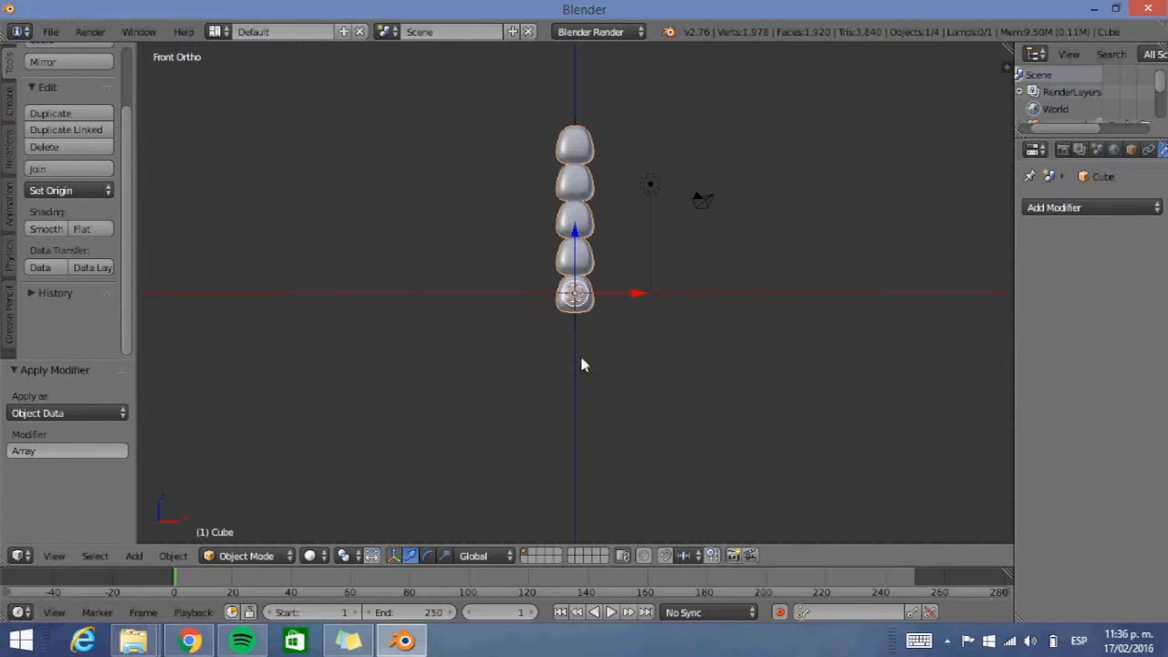
left_click(1047, 209)
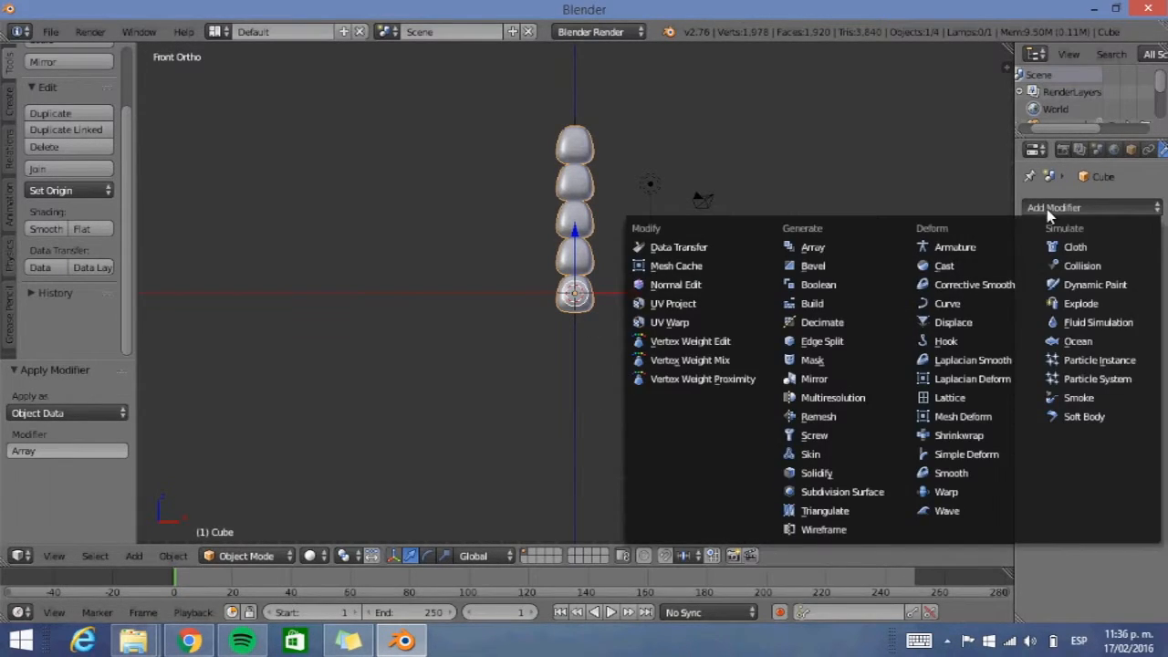
left_click(949, 304)
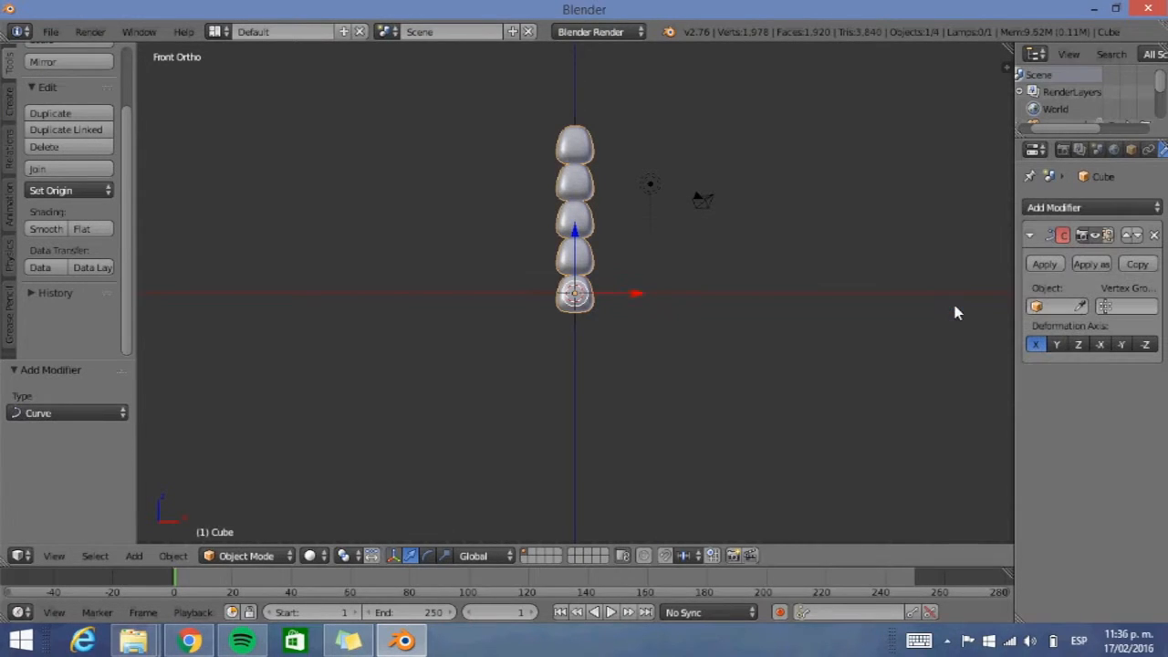
left_click(1059, 306)
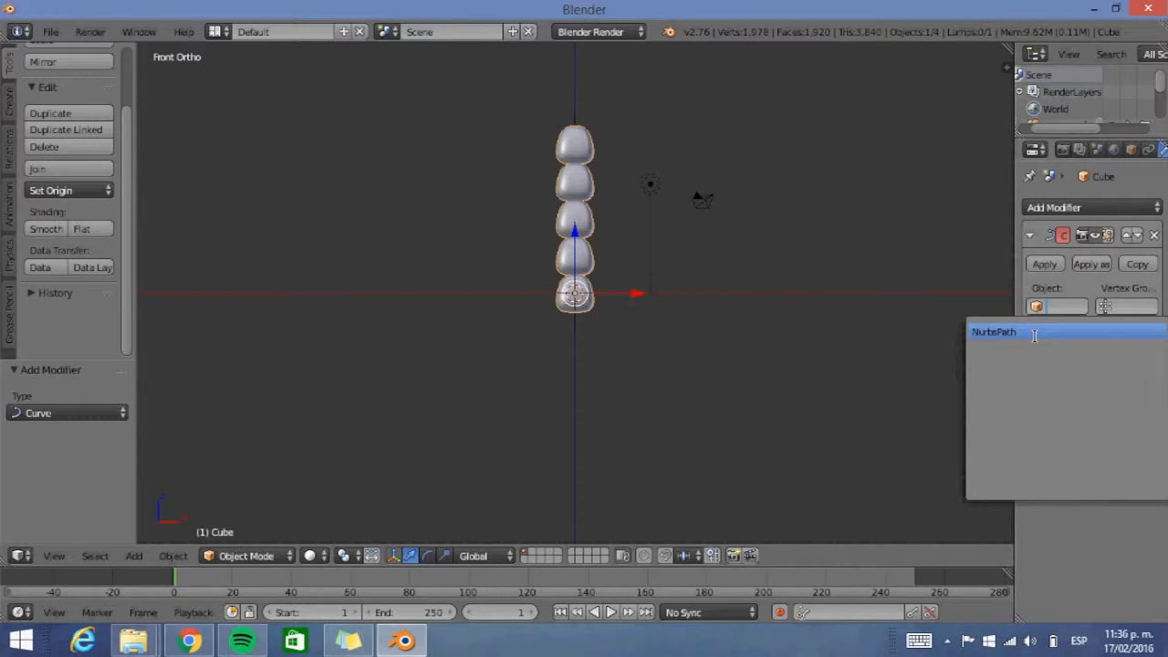
left_click(1034, 334)
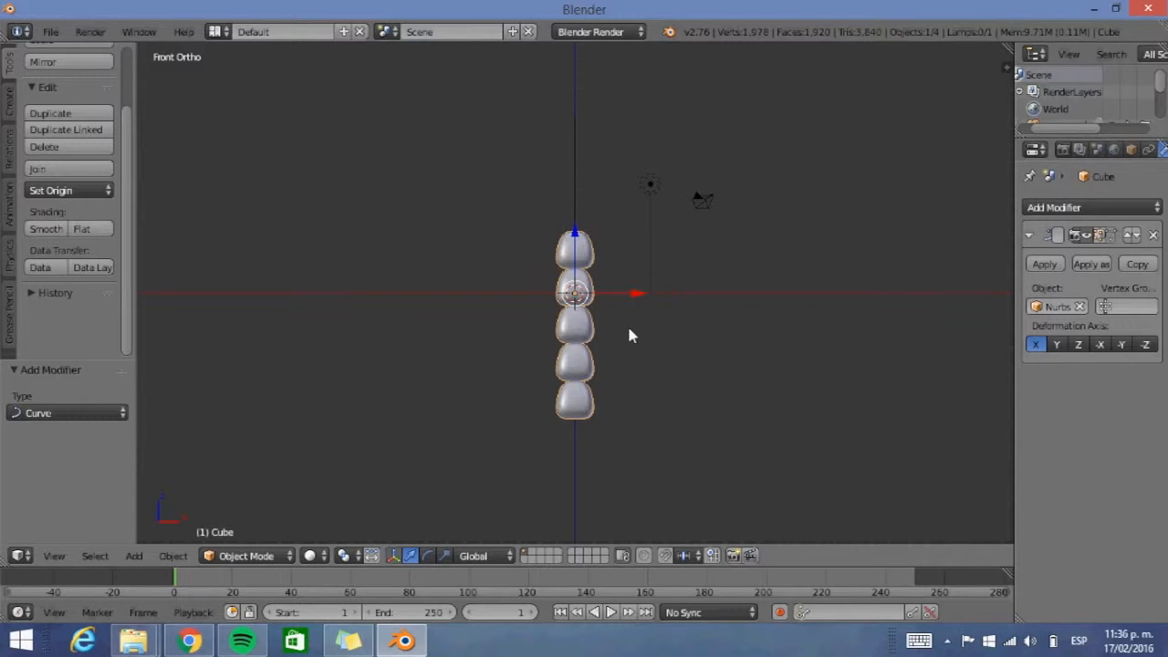
Move the stack up about 6.1 units along Z and fine-tune its height by about -0.05 units so it follows the path
key("g")
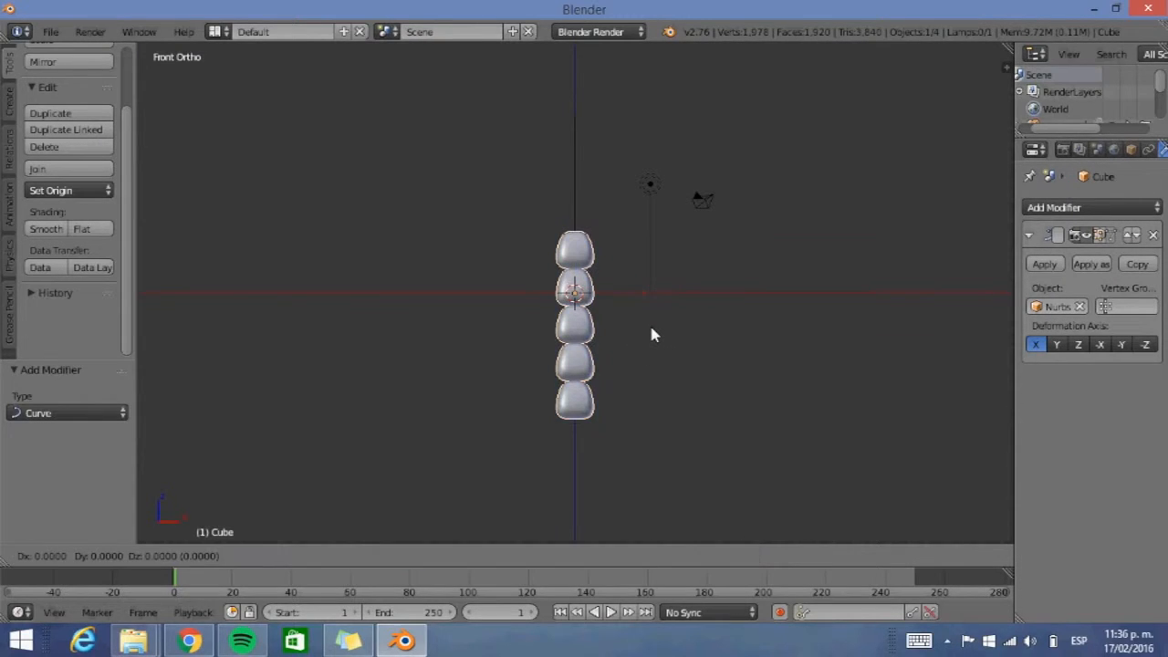
key("z")
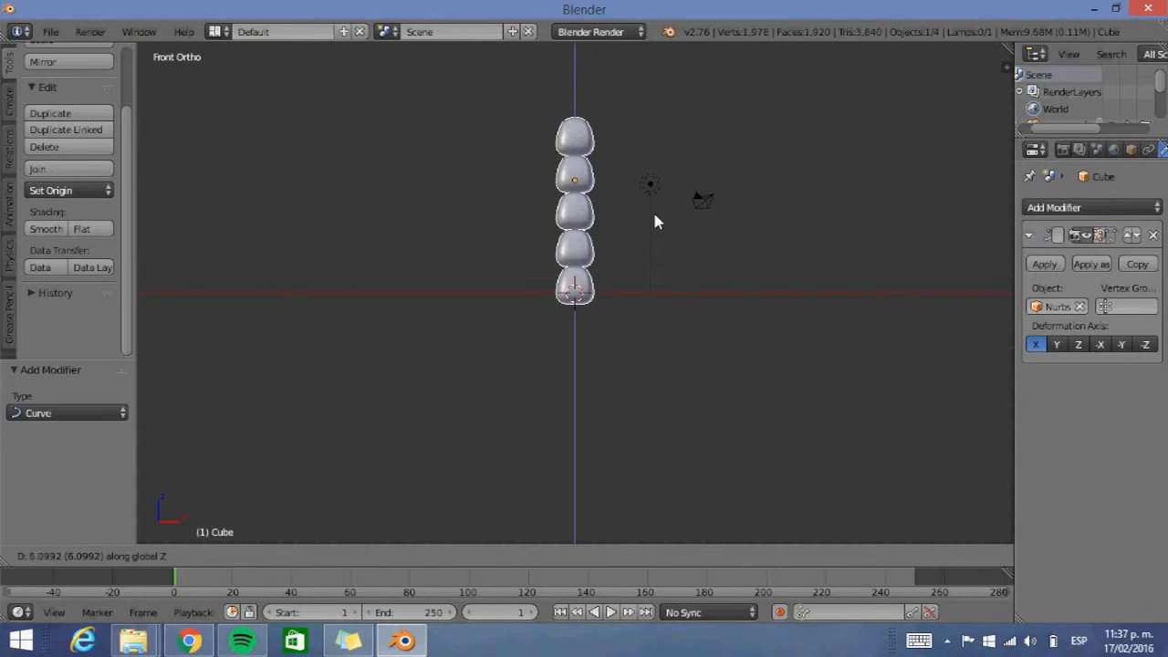
left_click(655, 219)
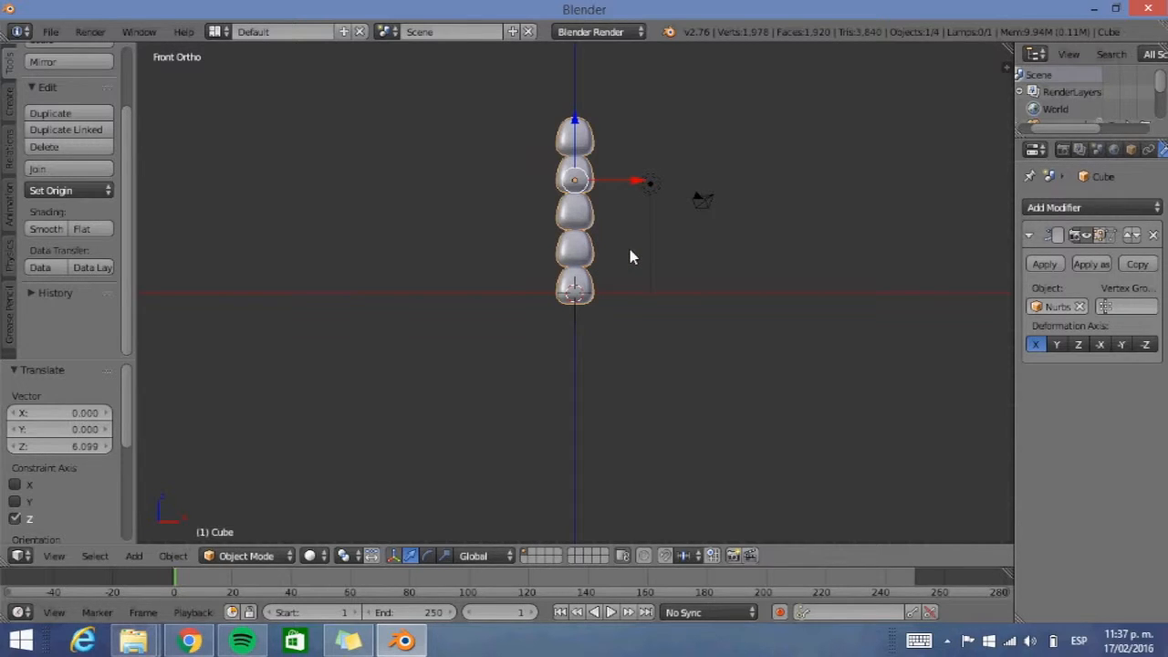
key("g")
key("z")
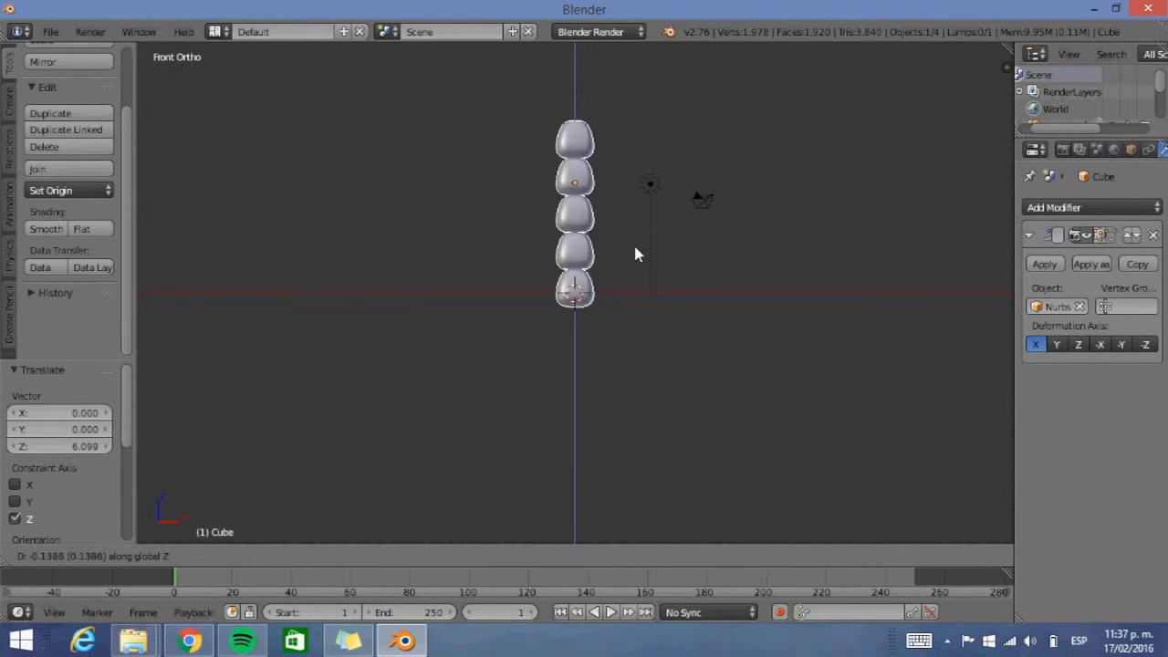
left_click(636, 248)
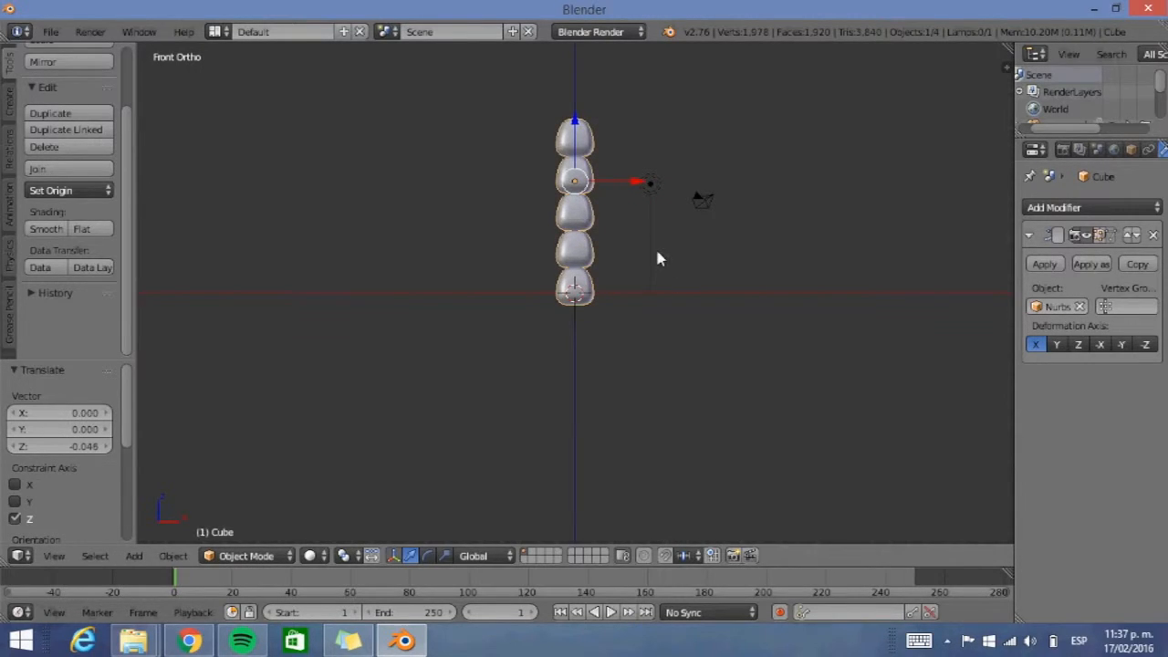
key("g")
key("z")
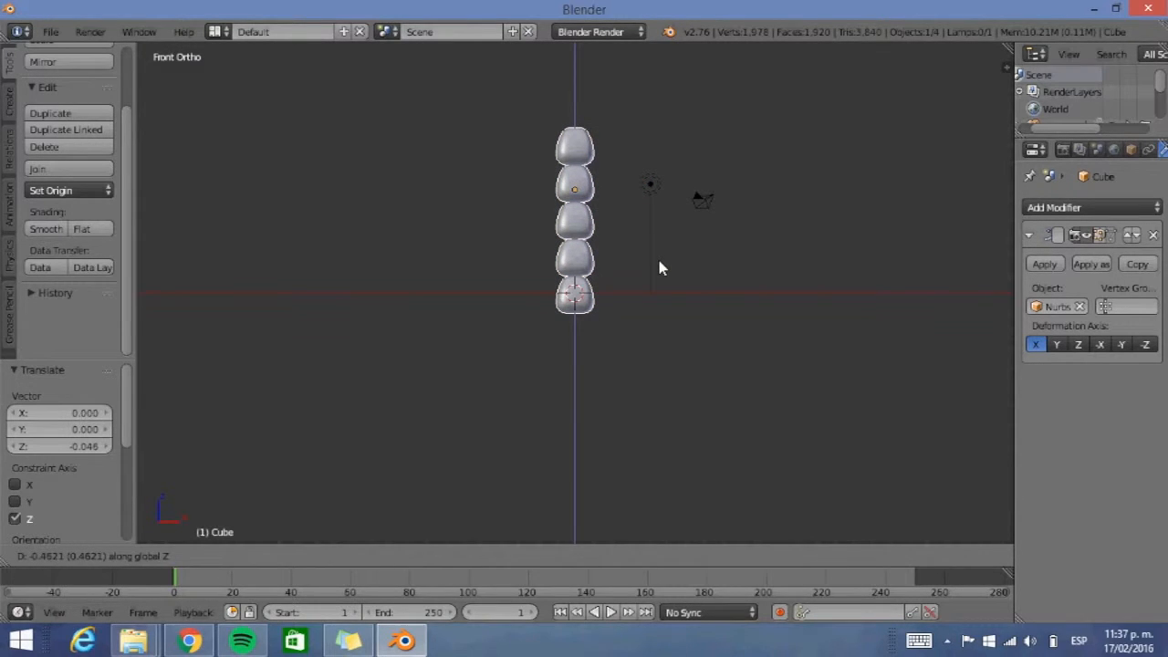
left_click(661, 260)
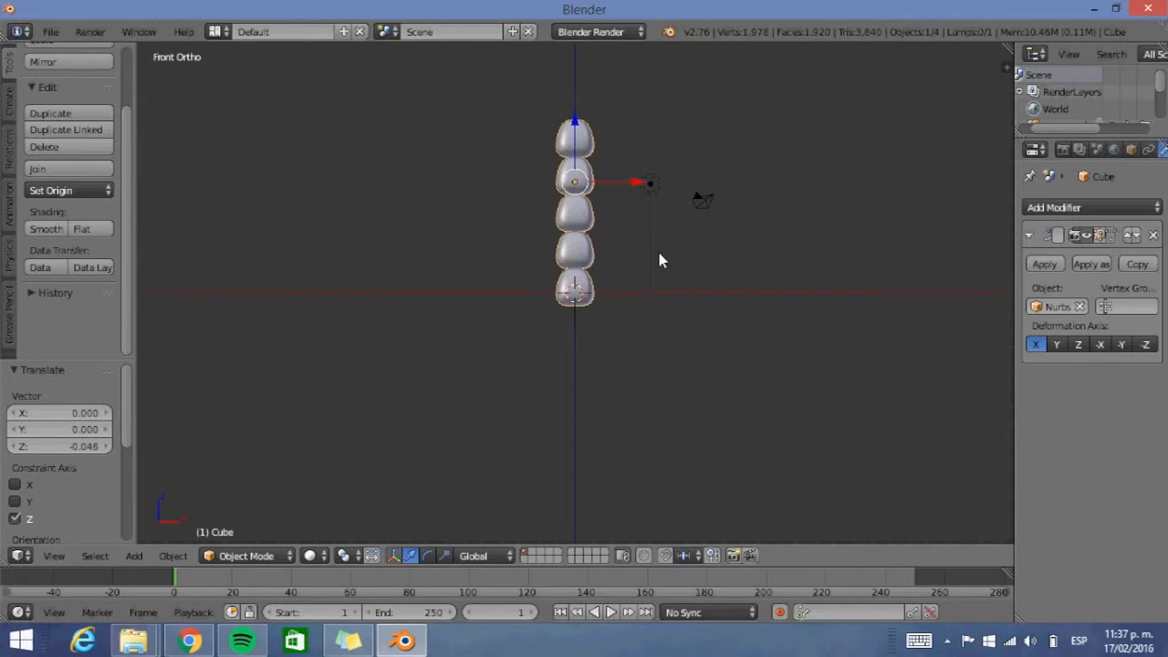
Move the path curve up about 0.44 units along Z to centre it on the stack
scroll(587, 302, "down", 2)
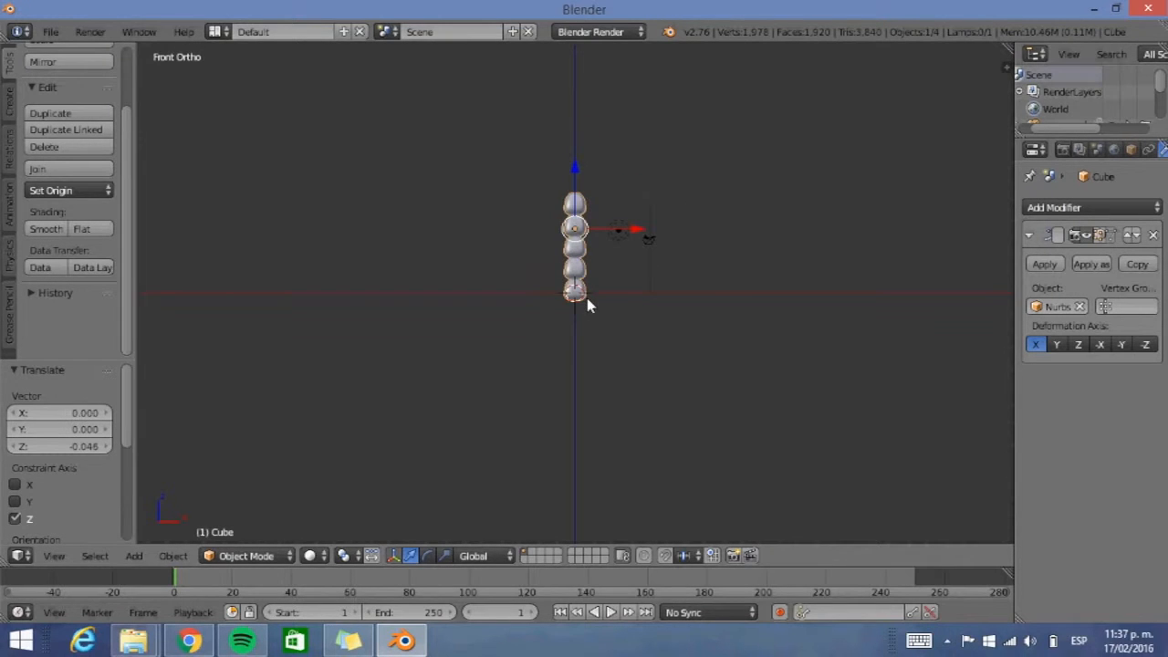
scroll(577, 185, "up", 5)
scroll(577, 185, "up", 2)
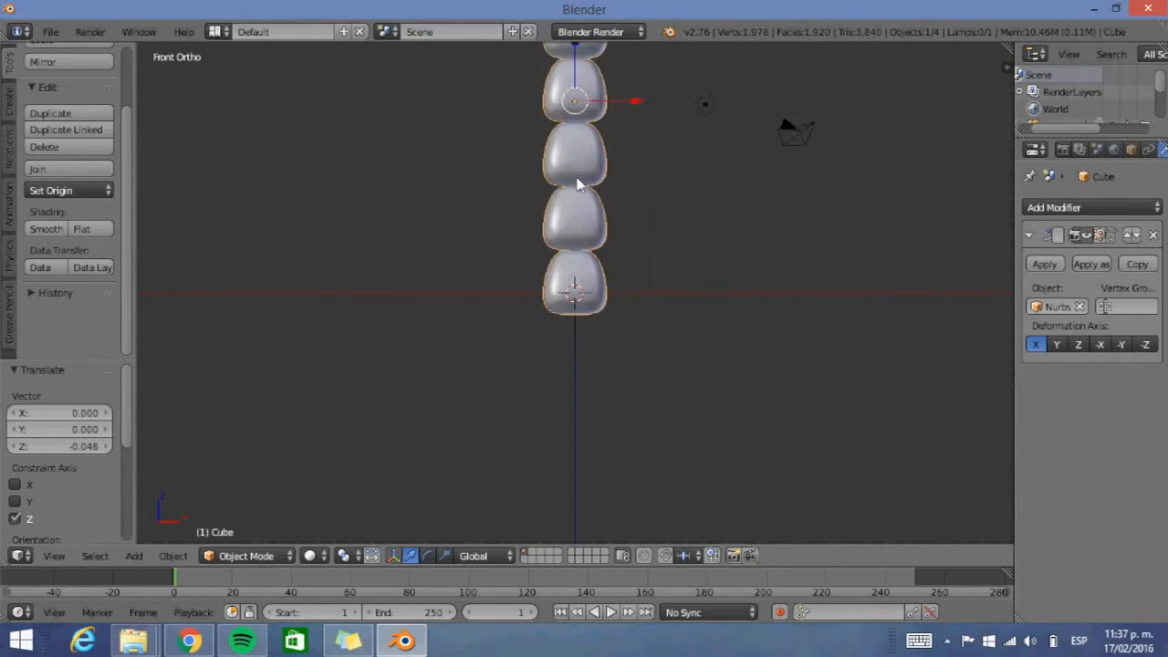
scroll(577, 185, "down", 2)
scroll(577, 186, "down", 3)
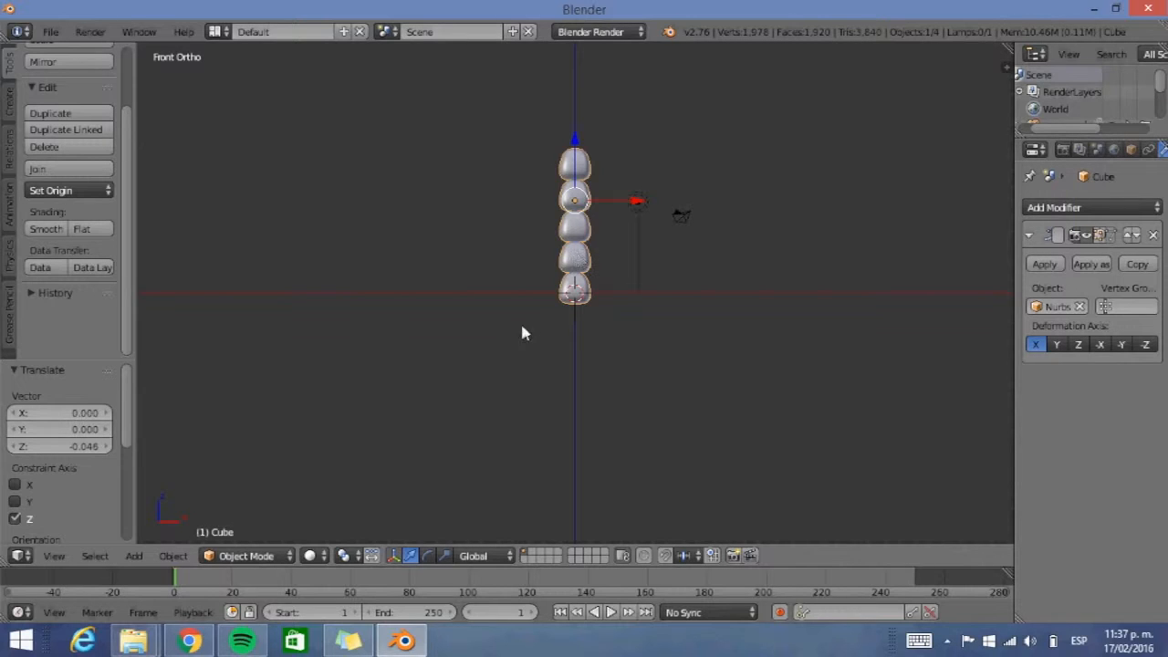
right_click(575, 318)
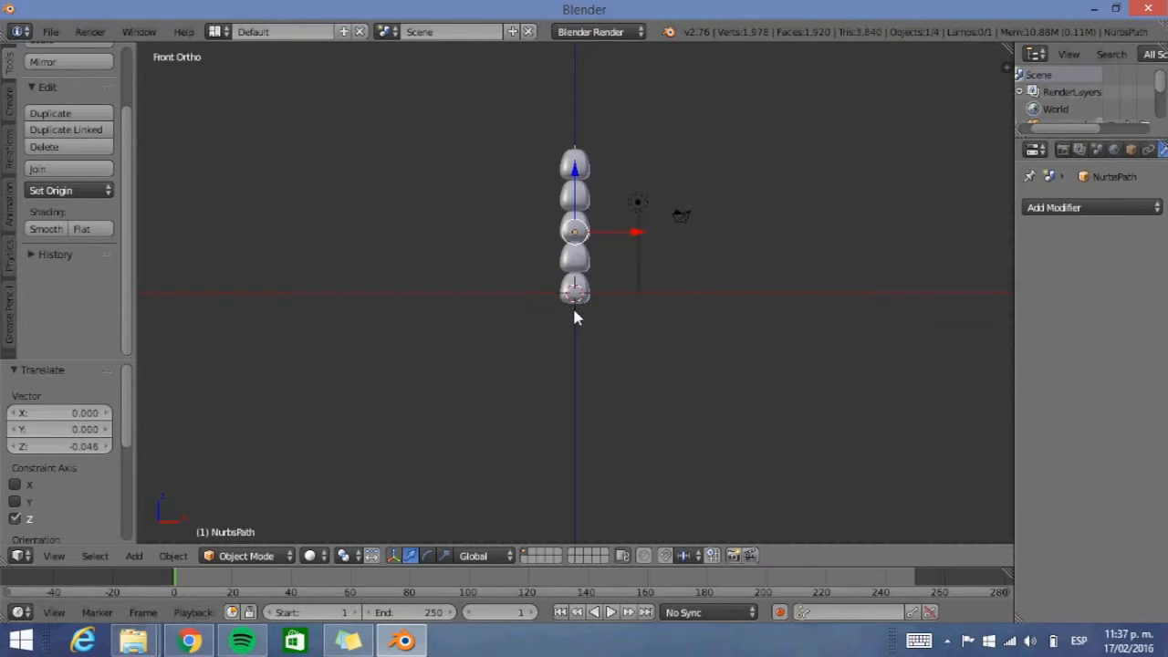
key("g")
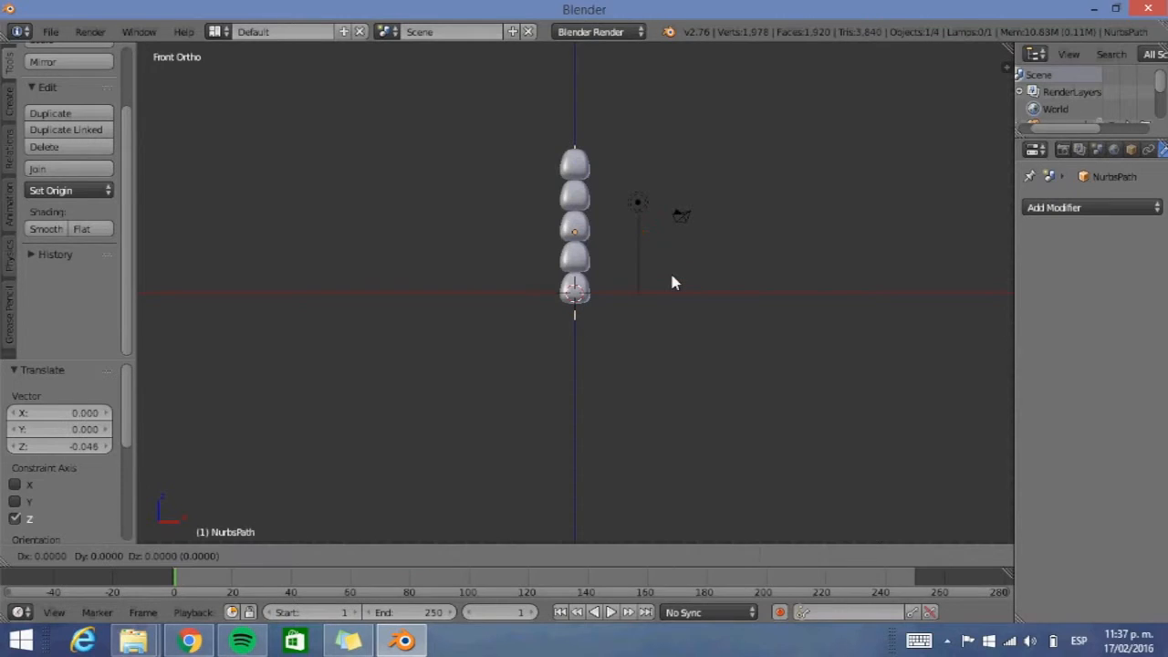
key("z")
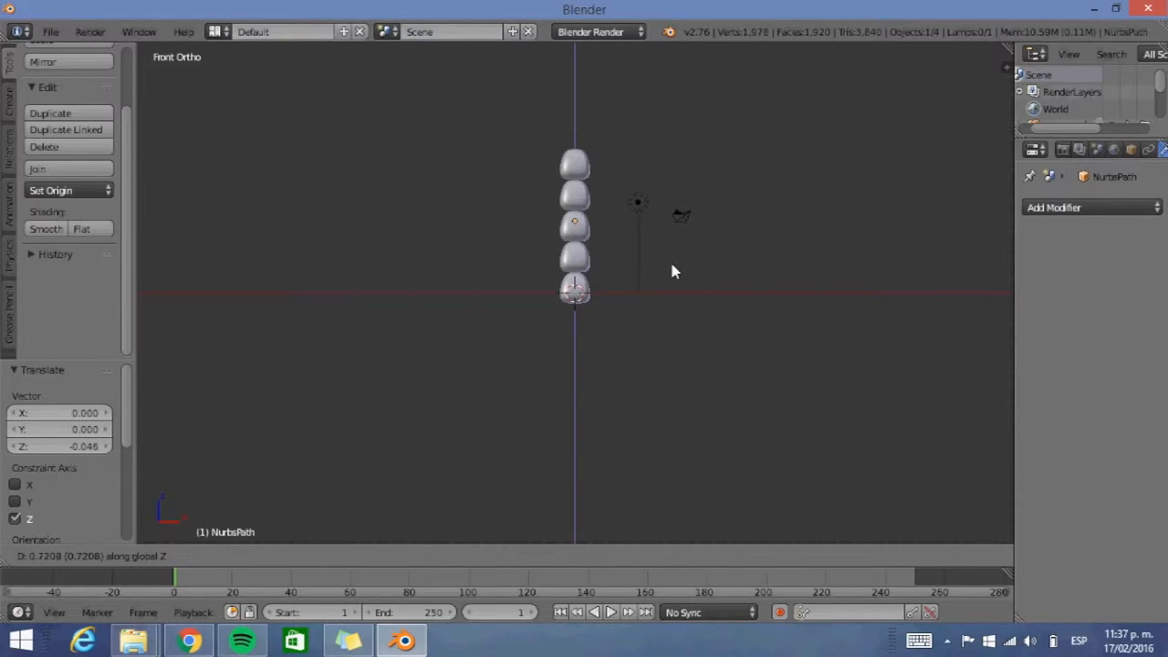
left_click(672, 273)
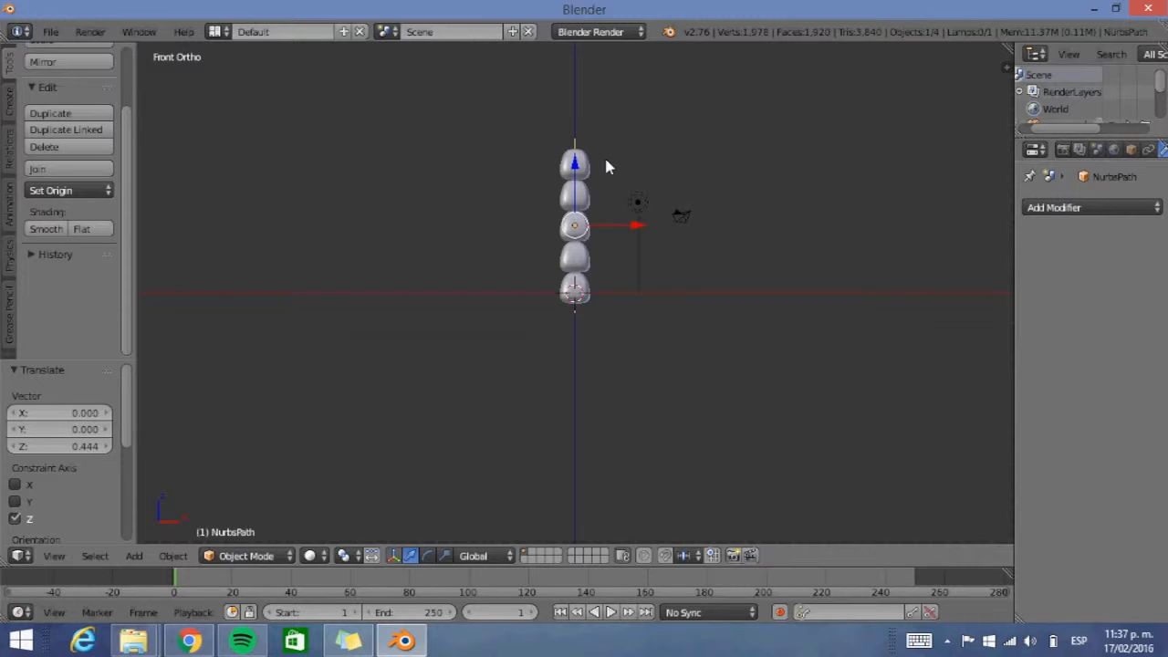
In Edit Mode, move the path's top control point about 4 units in X and -0.6 in Z to bend the stack
key("Tab")
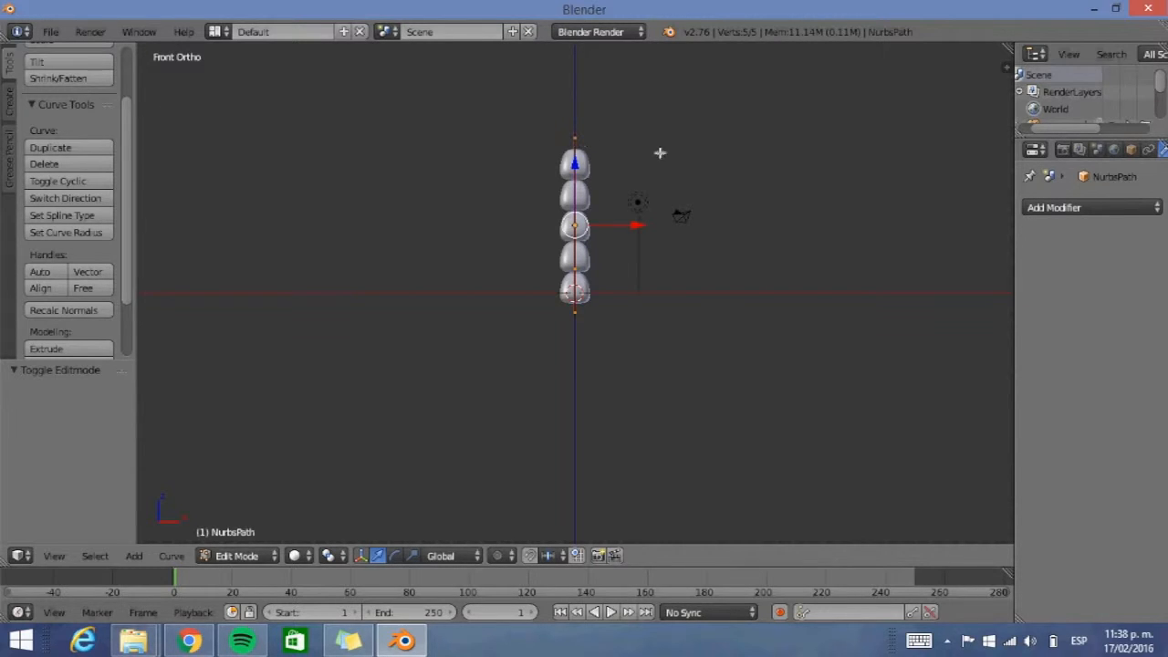
right_click(580, 143)
key("g")
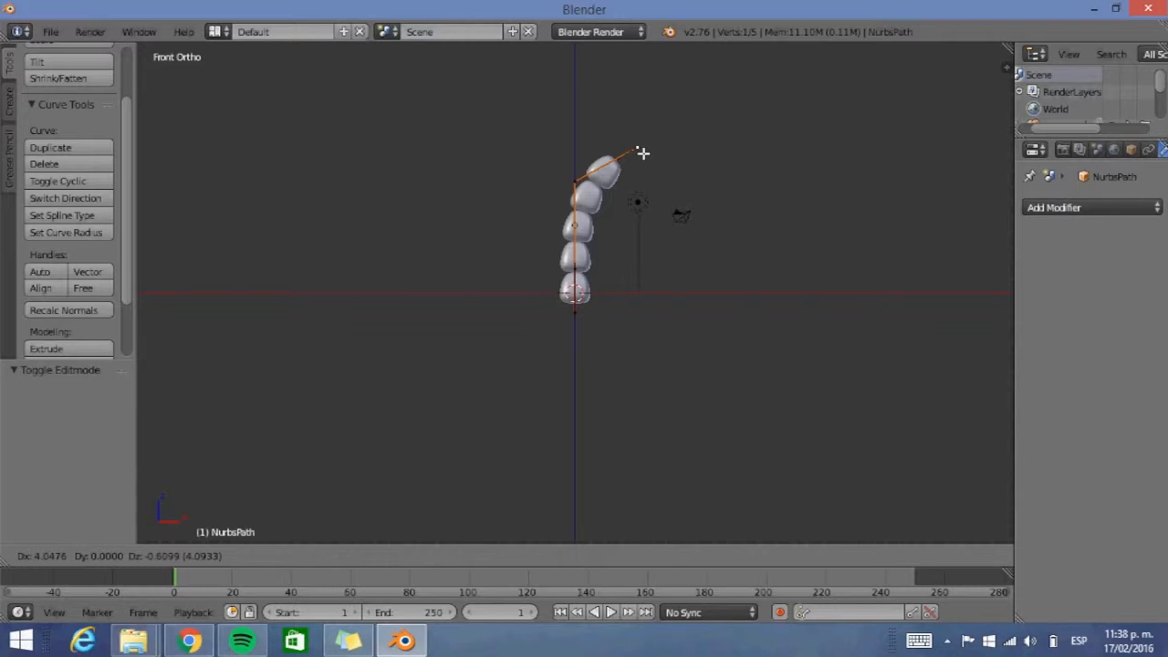
left_click(642, 154)
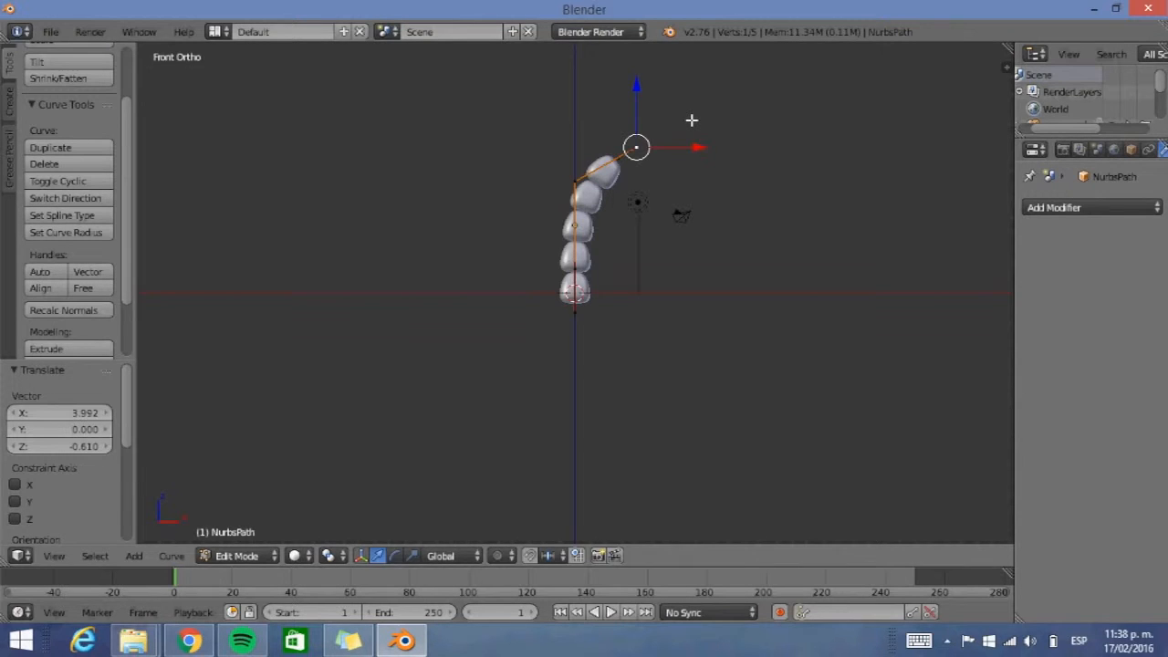
Shrink the path's radius at the top control point to about 0.4 and fatten the bottom control point to about 2
key("alt+s")
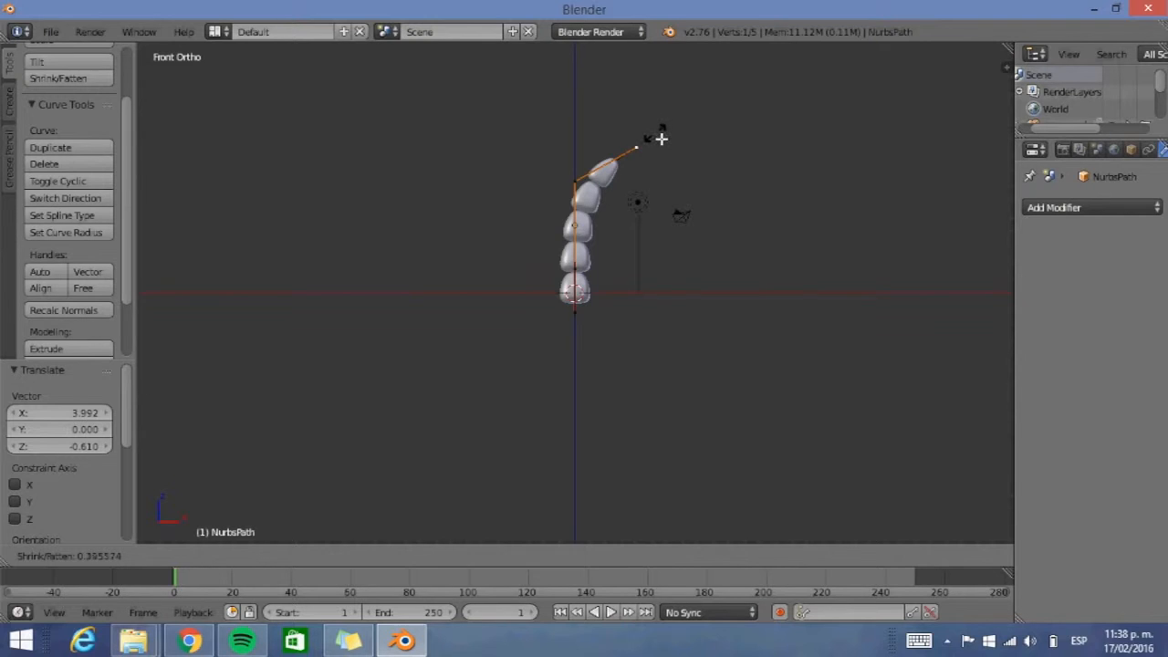
left_click(661, 139)
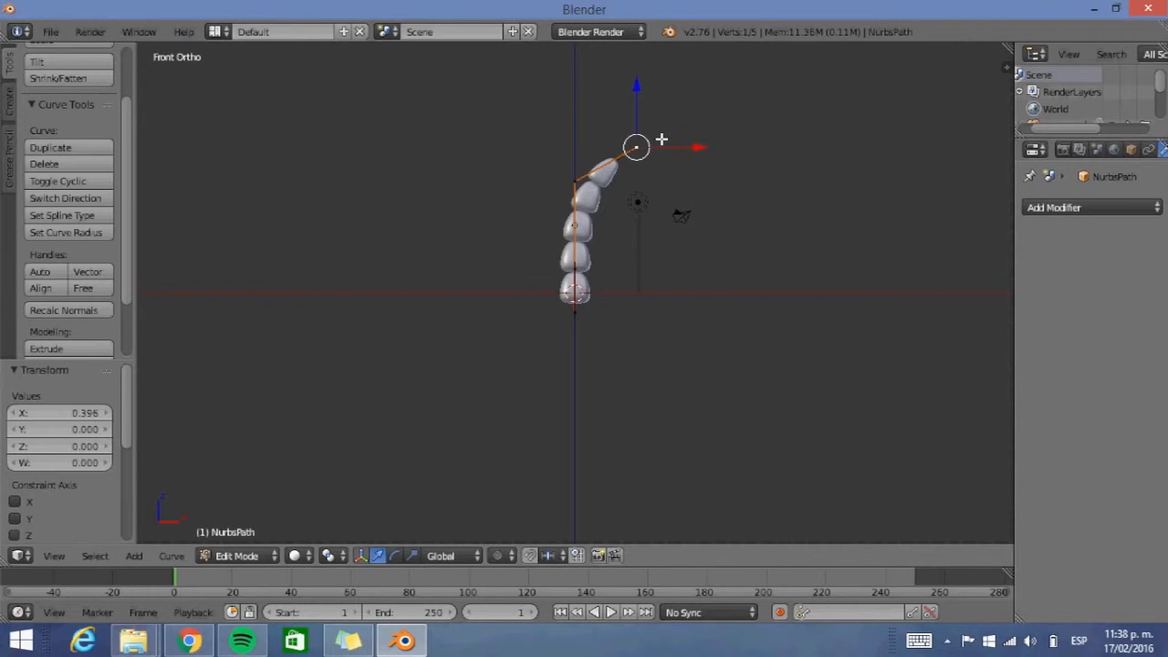
right_click(581, 317)
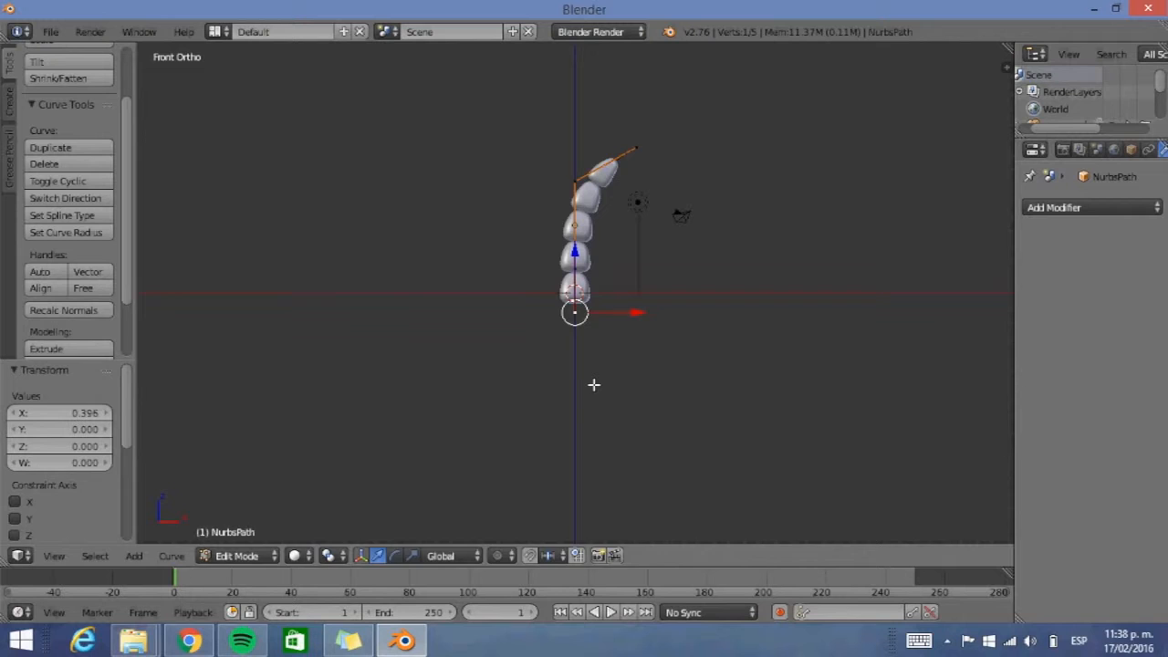
key("alt+s")
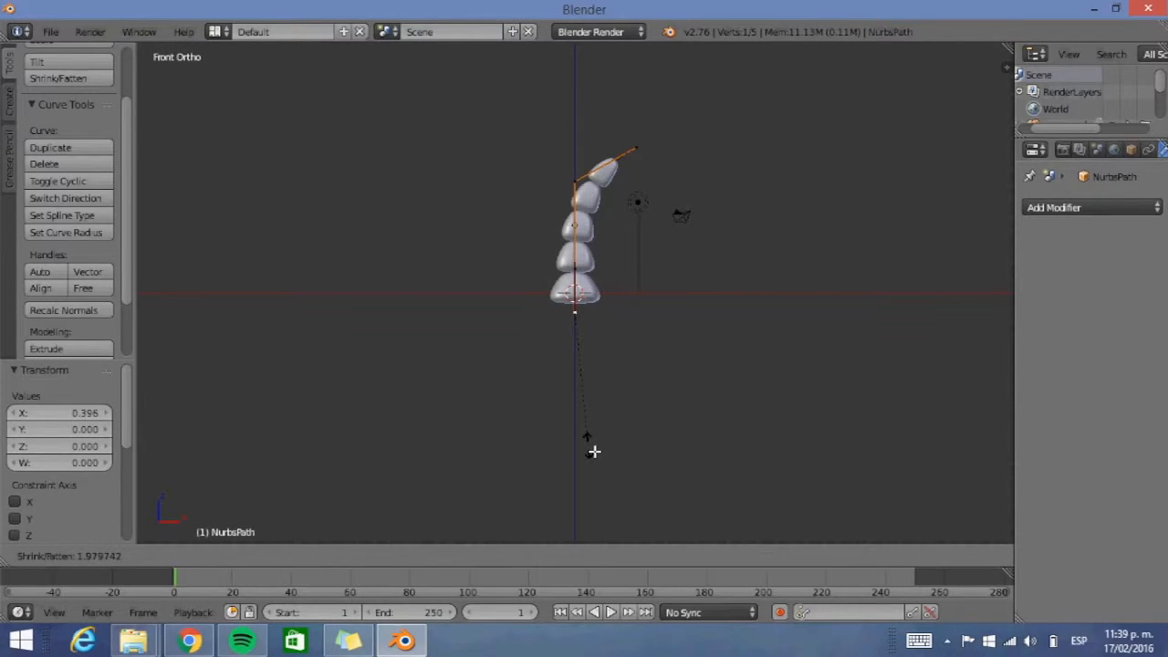
left_click(593, 453)
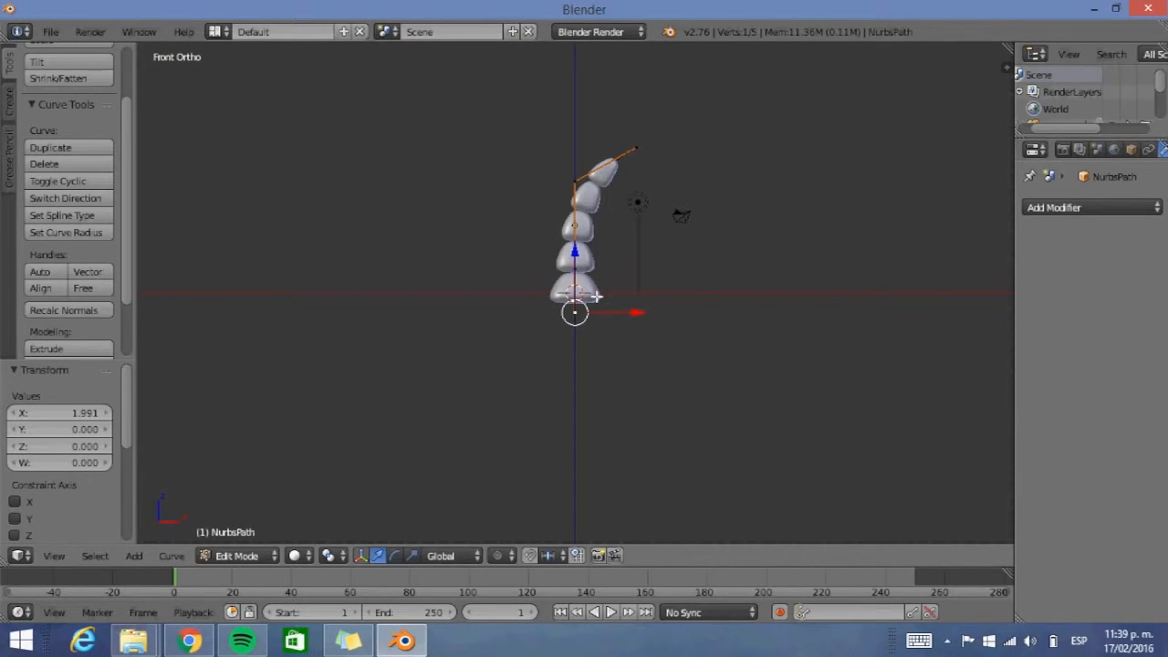
Return to Object Mode and apply the Curve modifier on the segment stack
key("Tab")
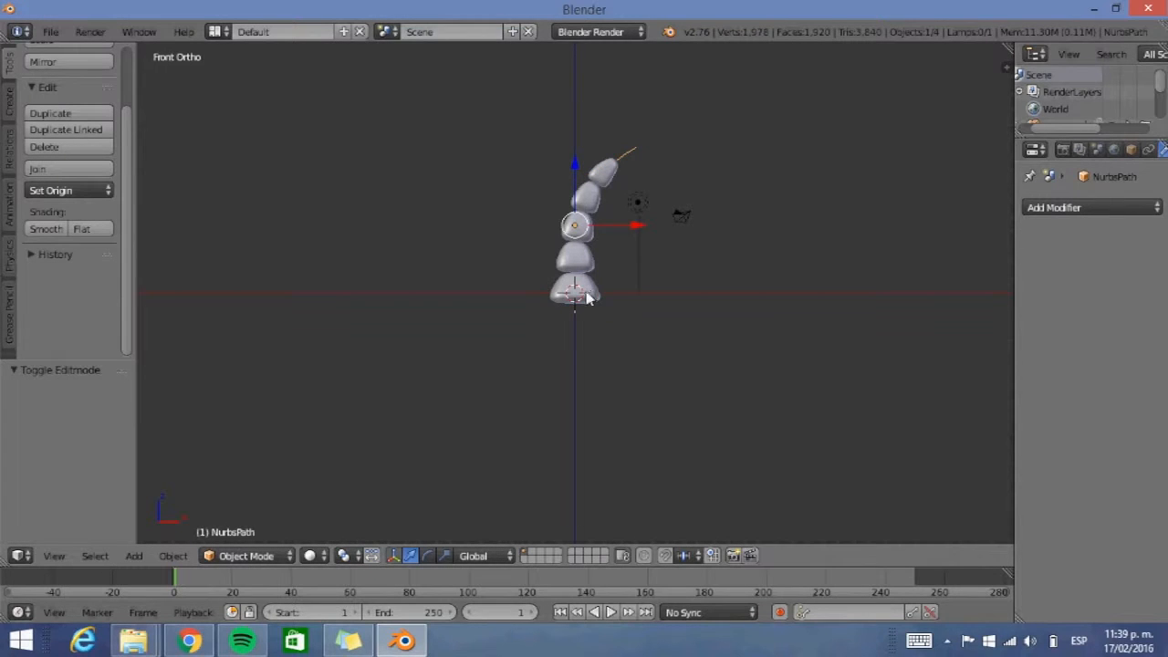
right_click(589, 296)
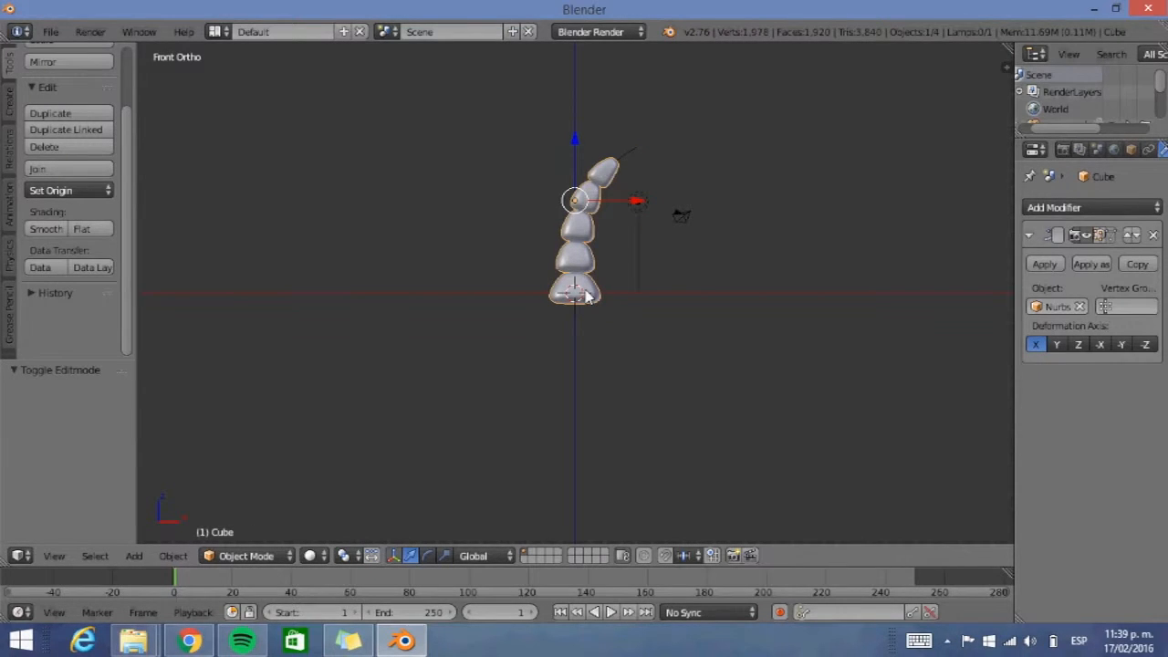
left_click(1037, 265)
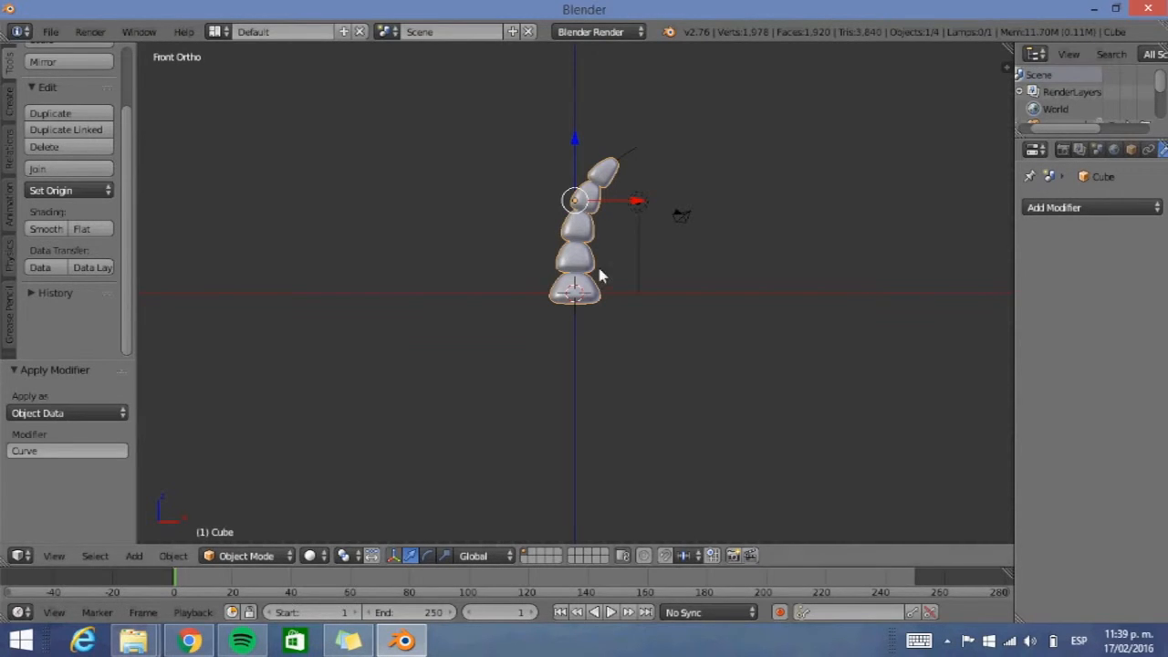
Delete the path curve that was used to bend the segment stack
right_click(626, 159)
key("x")
left_click(626, 157)
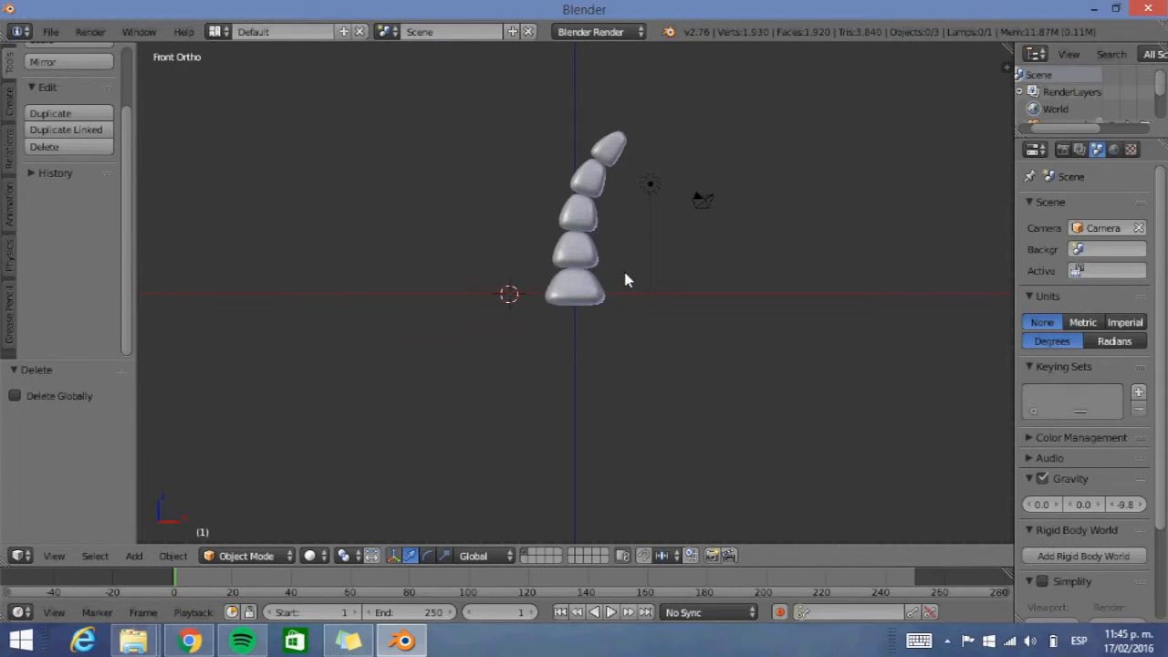
scroll(626, 273, "up", 1)
scroll(625, 273, "down", 2)
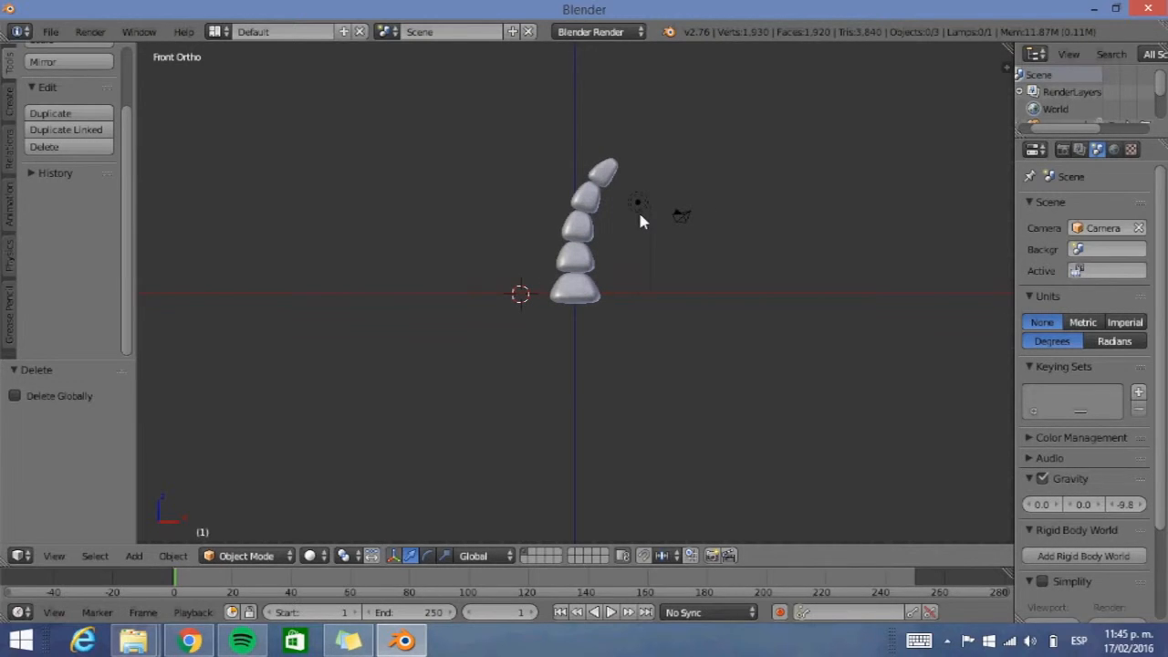
In top view, add a mesh plane and move it about -7.3 in X and -0.3 in Y, away from the stack
key("KP_7")
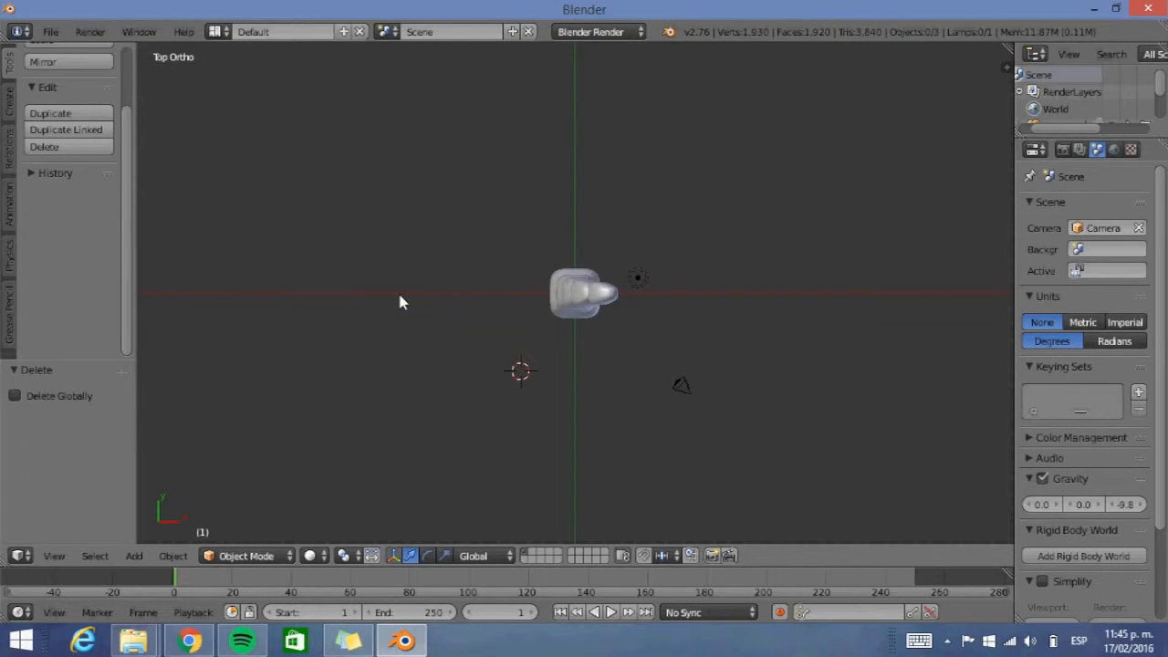
key("shift+s")
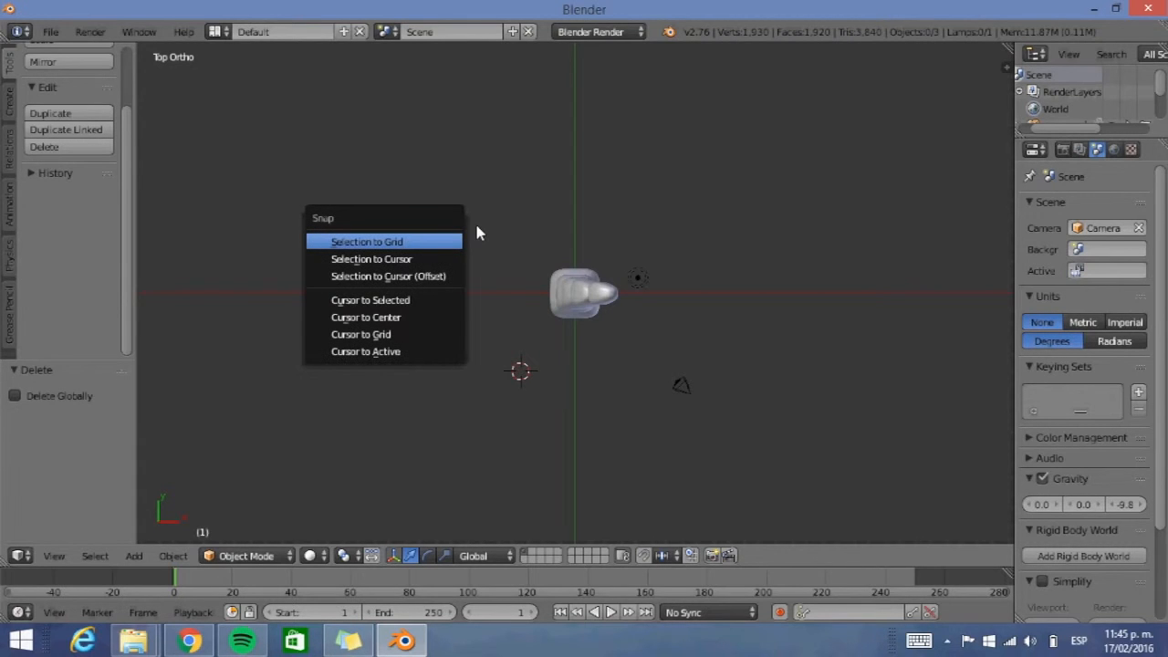
key("Escape")
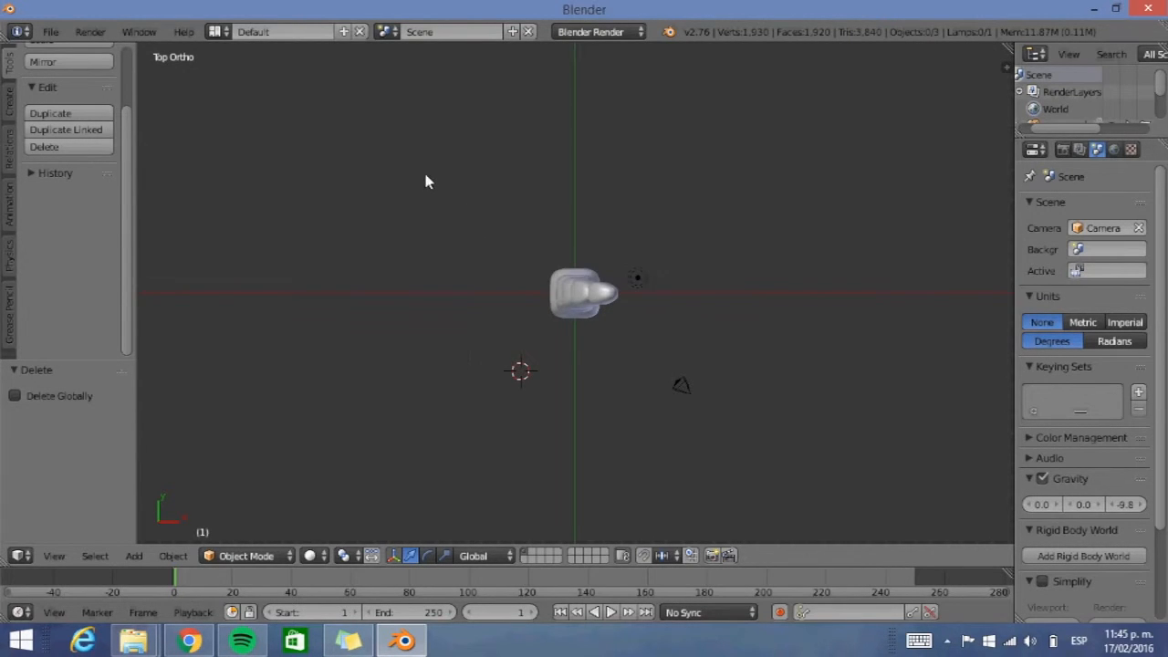
key("shift+a")
mouse_move(422, 188)
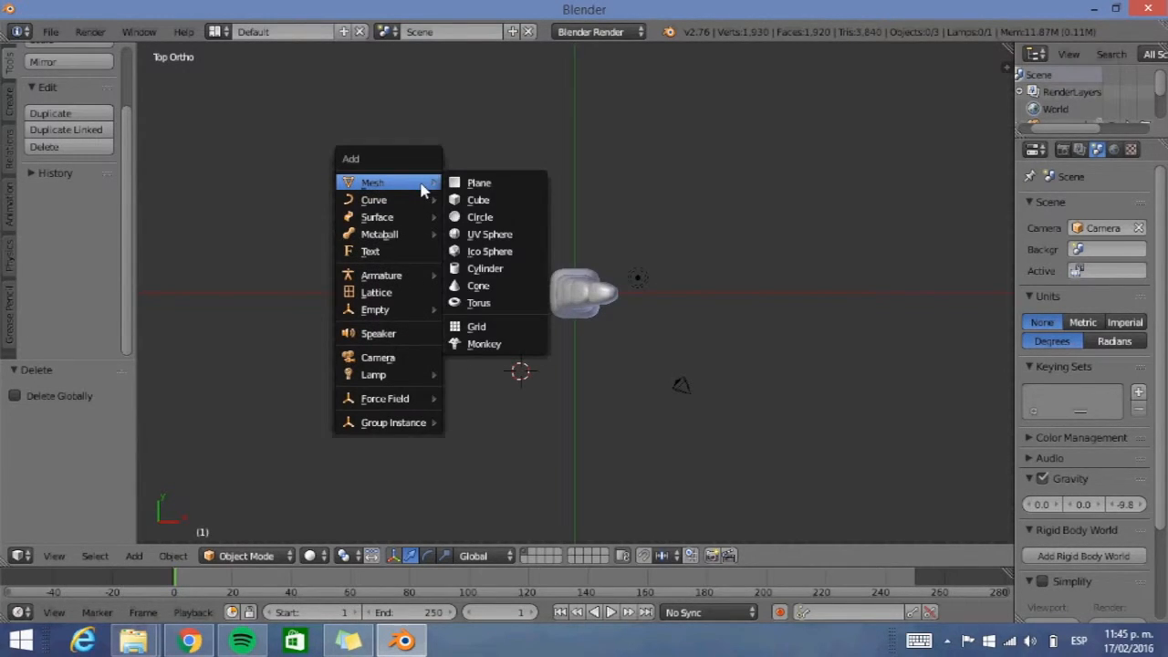
left_click(468, 183)
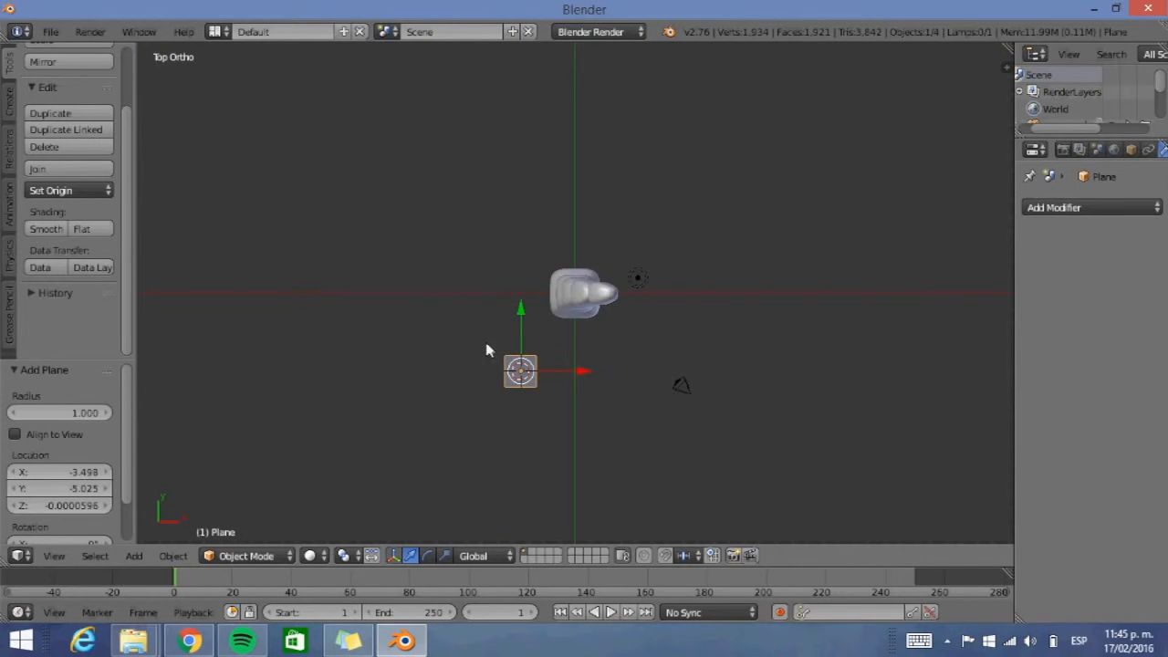
left_click_drag(512, 380, 402, 390)
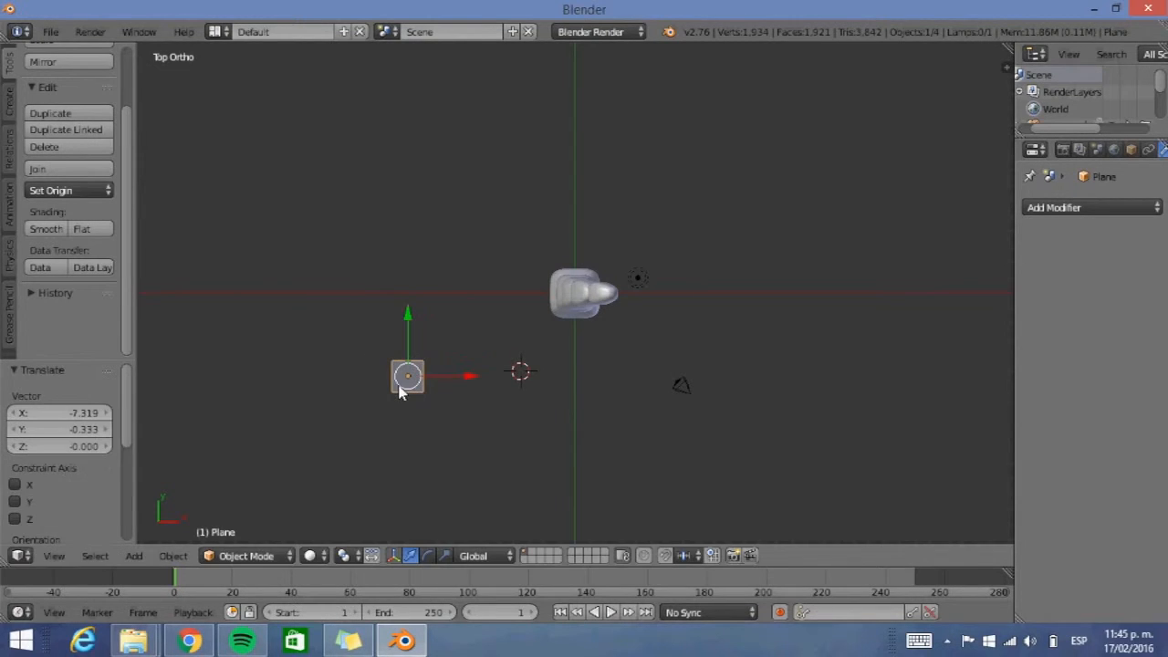
Scale the plane uniformly to about 0.965 and stretch it about 3 times along X into a long rectangle
key("s")
left_click(470, 380)
key("s")
key("x")
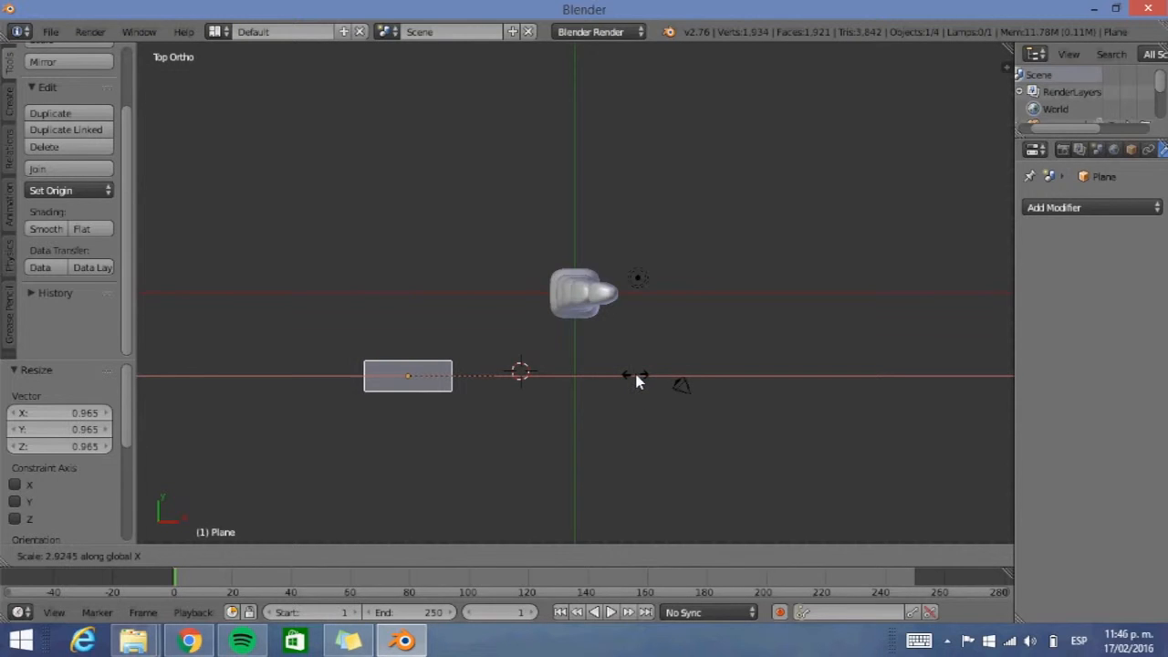
left_click(644, 378)
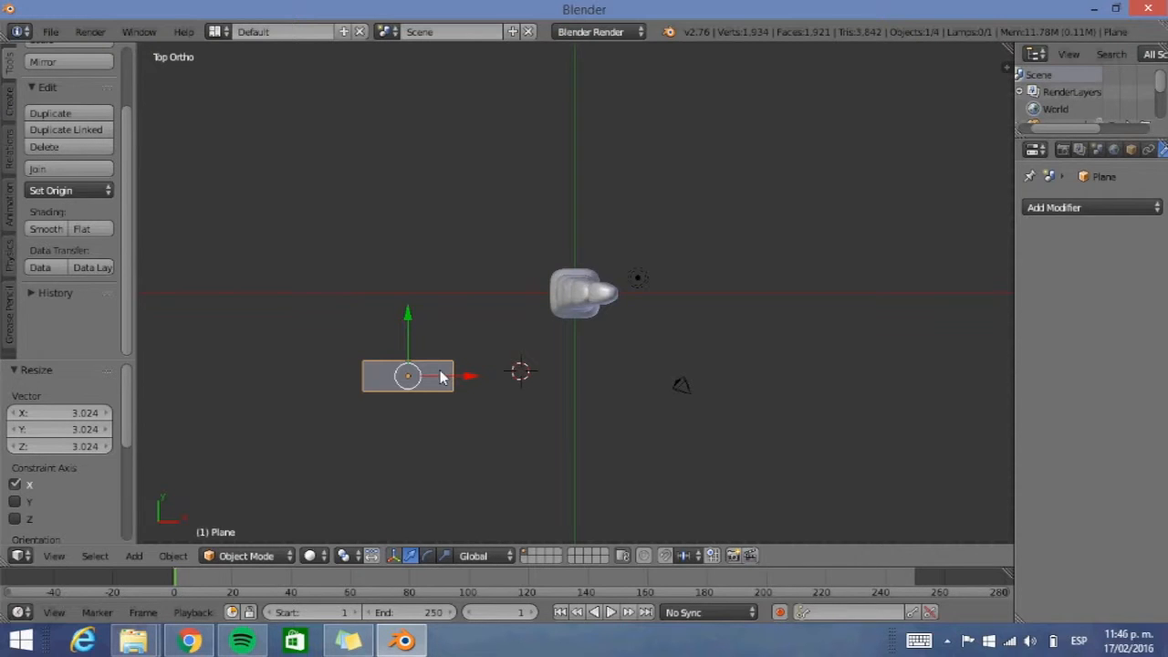
In Edit Mode, add three evenly spaced loop cuts across the plane's length
key("Tab")
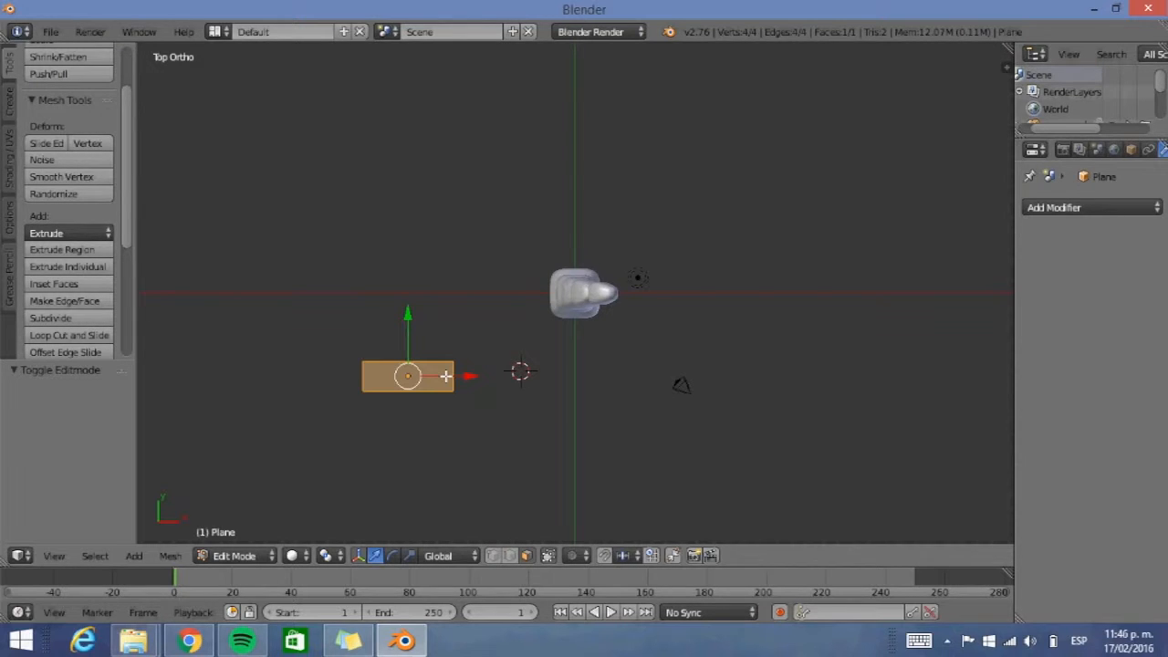
key("ctrl+r")
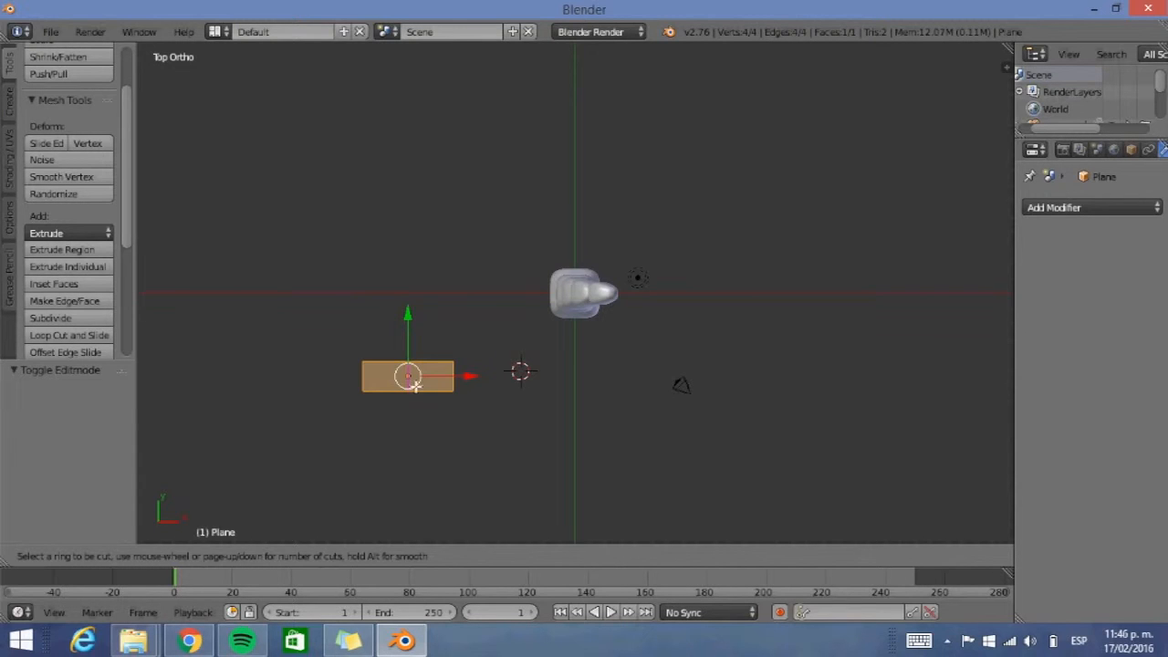
scroll(411, 390, "up", 1)
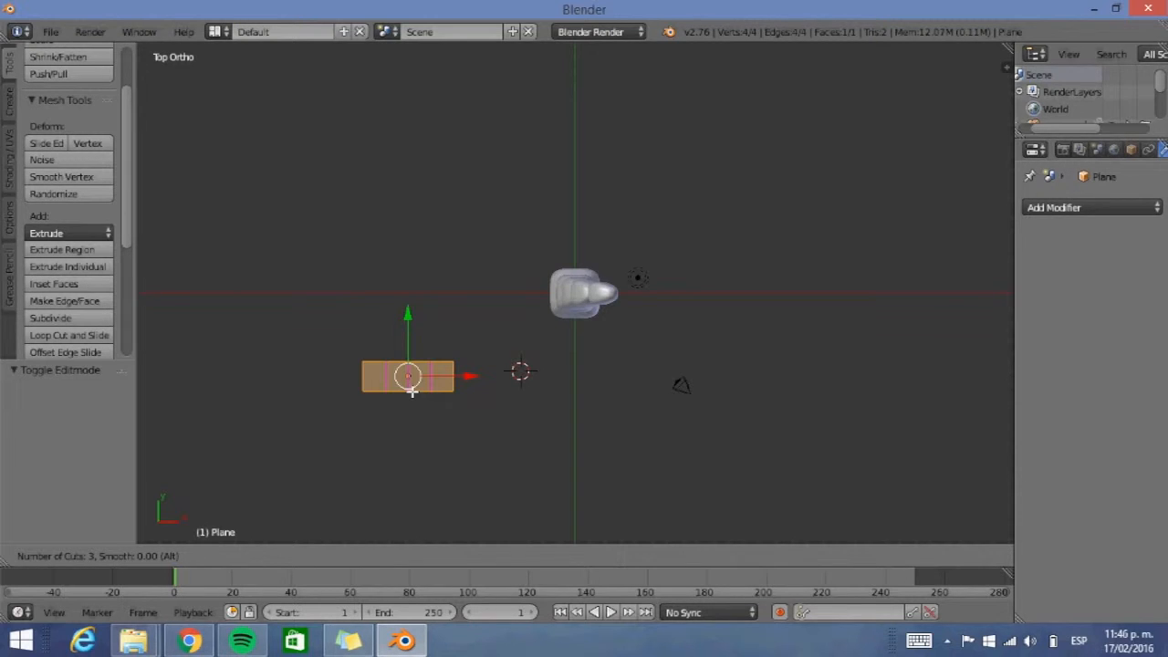
left_click(411, 391)
right_click(412, 391)
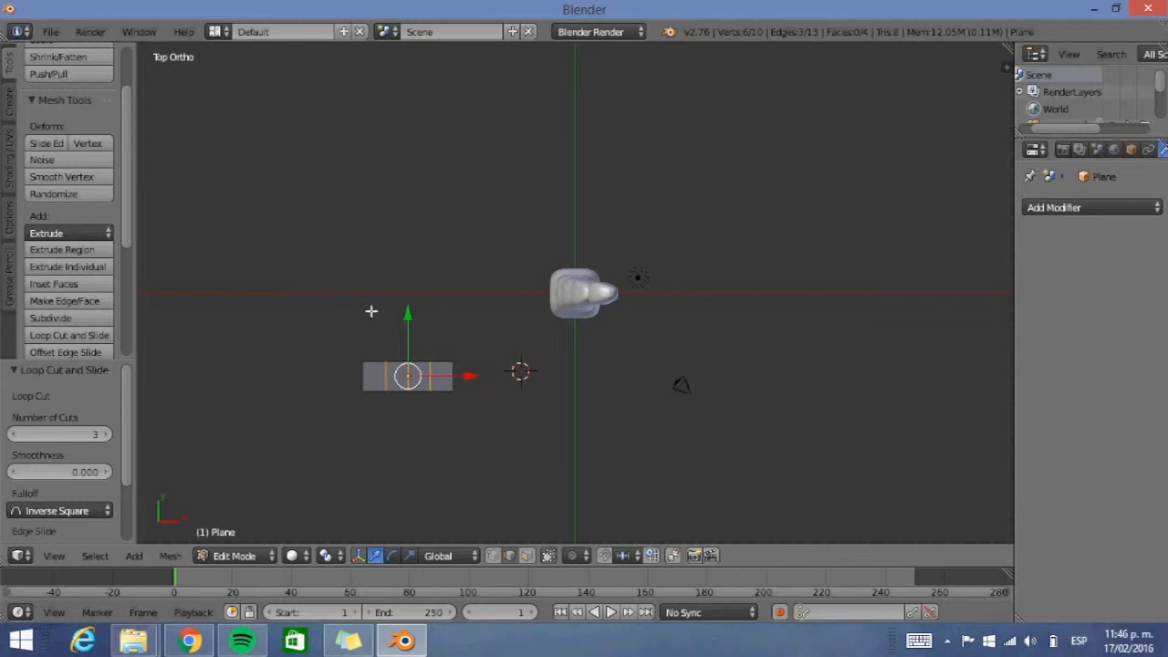
Narrow the plane's left end edge by scaling its two vertices to about 0.52
scroll(402, 379, "up", 3)
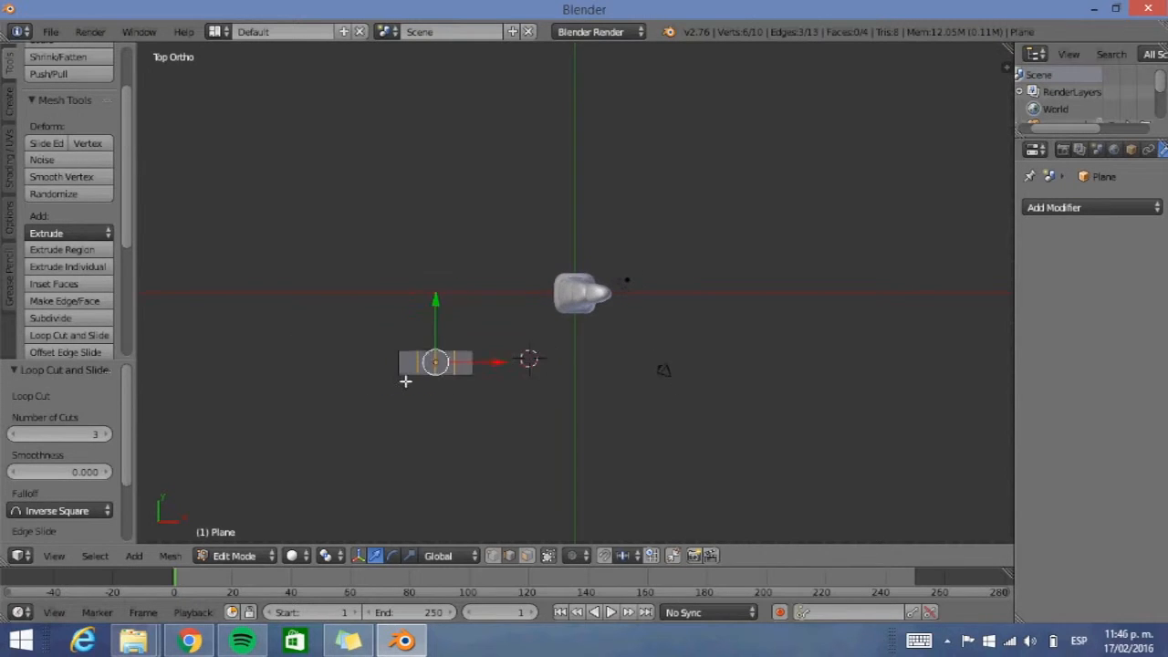
scroll(301, 425, "up", 1)
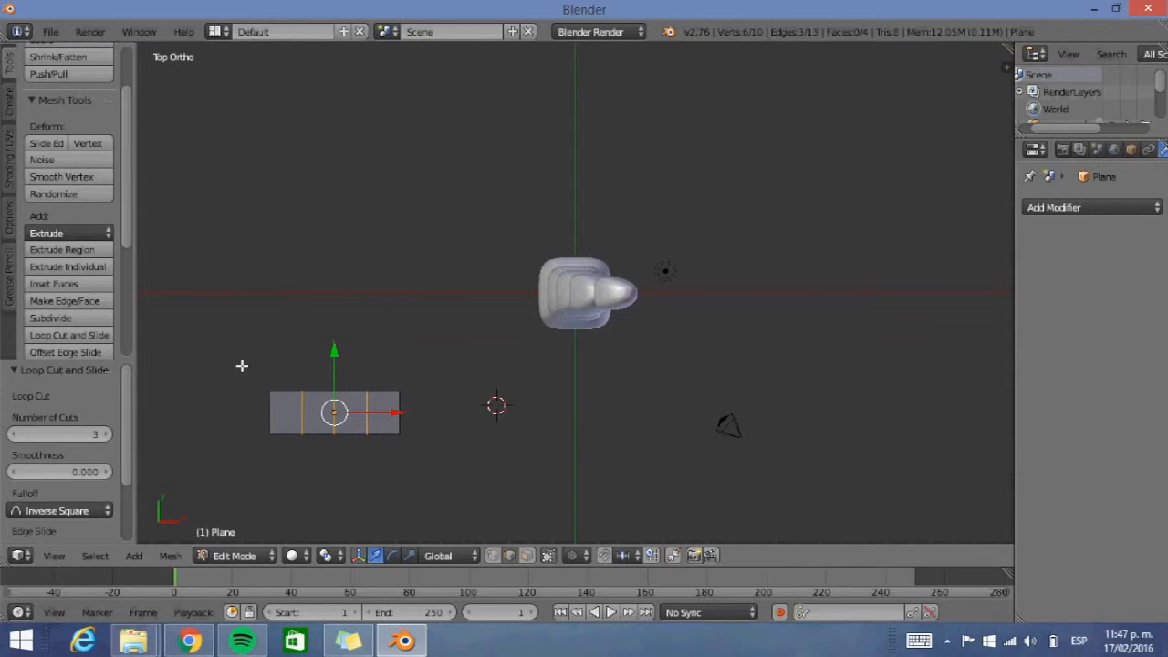
key("b")
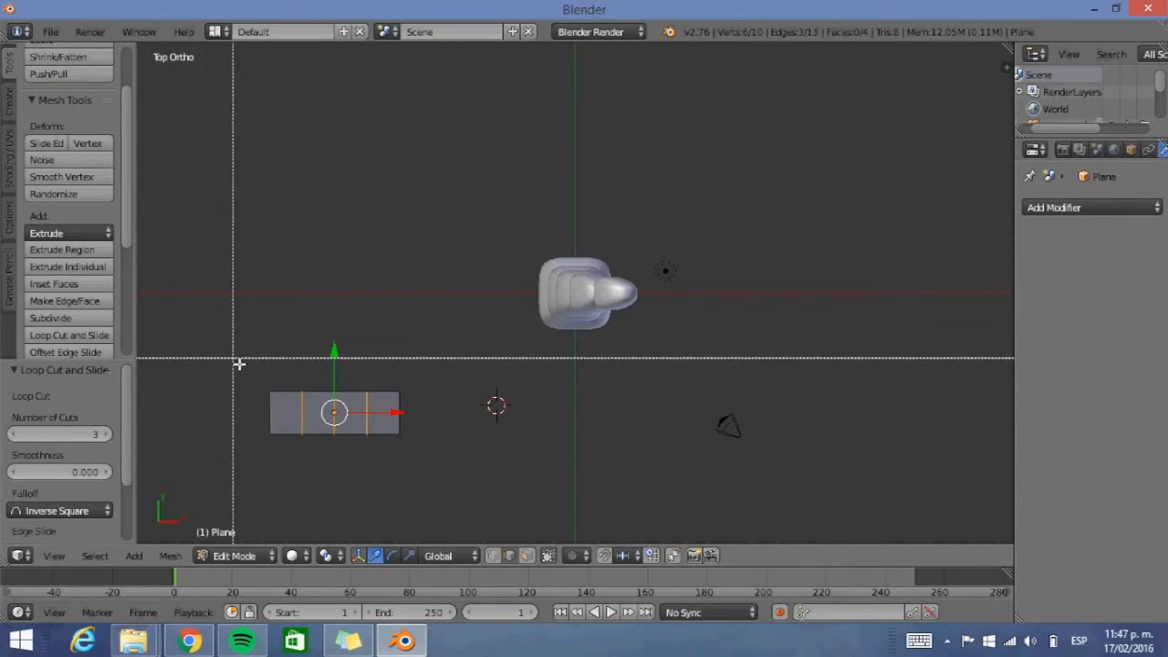
key("Escape")
key("a")
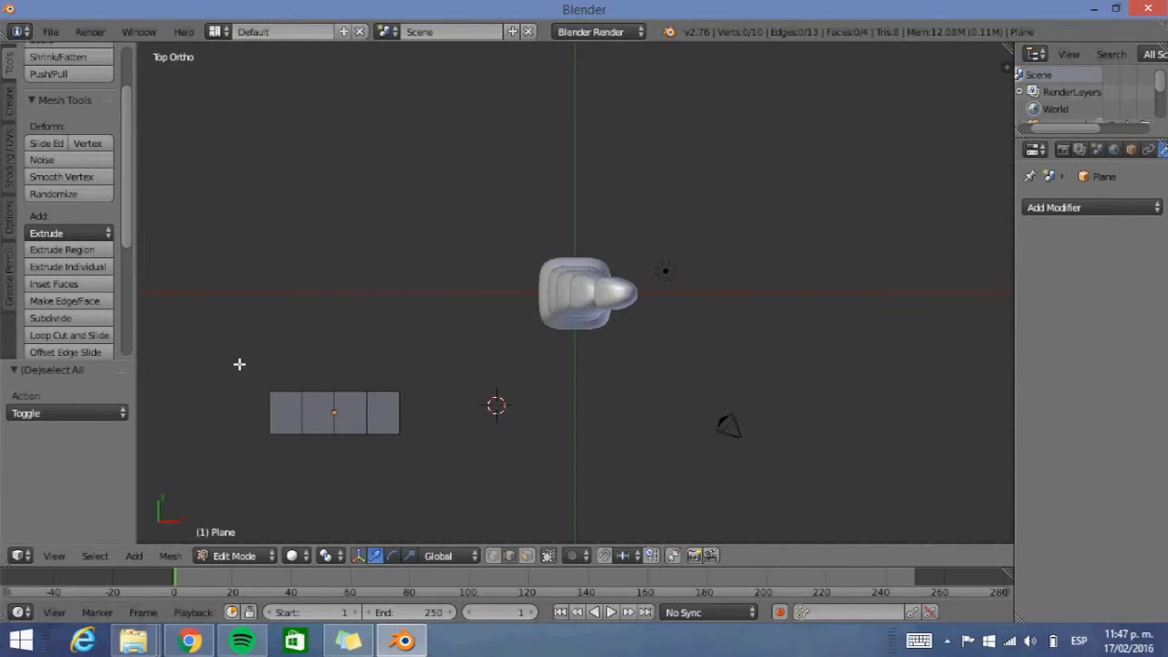
key("b")
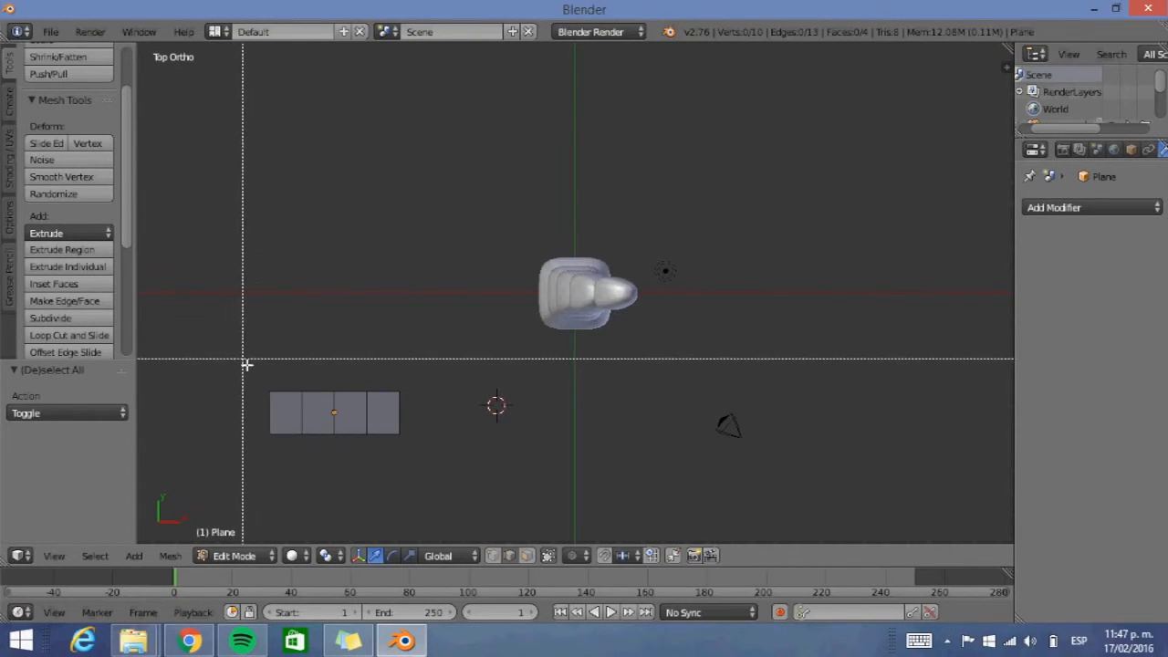
left_click_drag(244, 365, 285, 504)
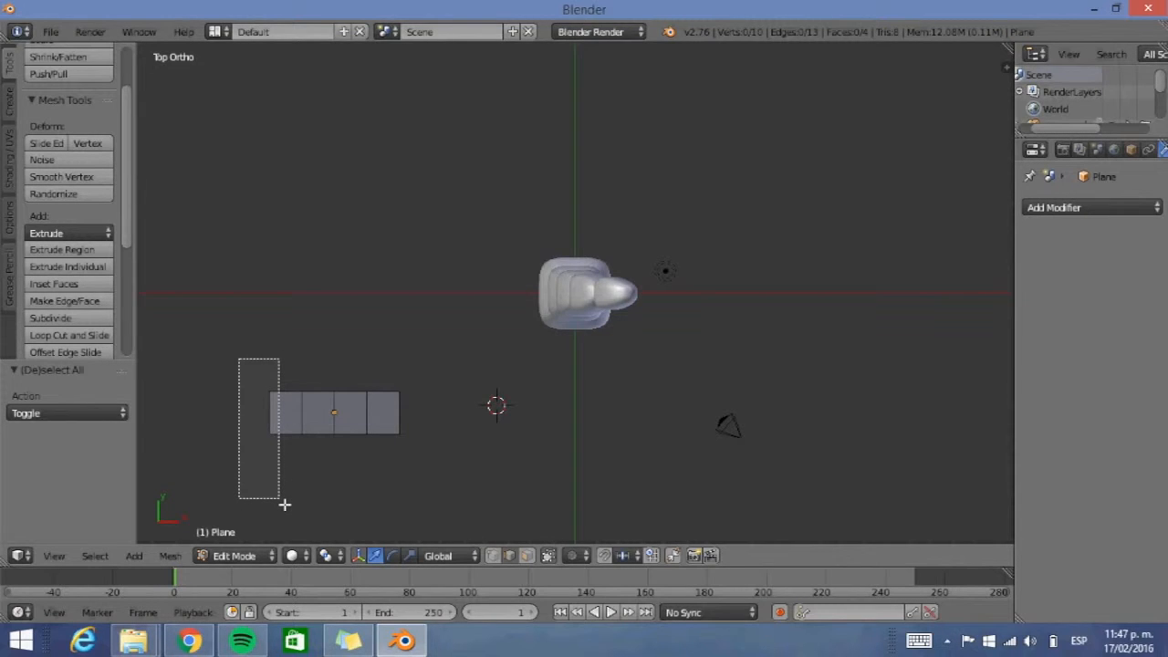
left_click_drag(285, 504, 284, 501)
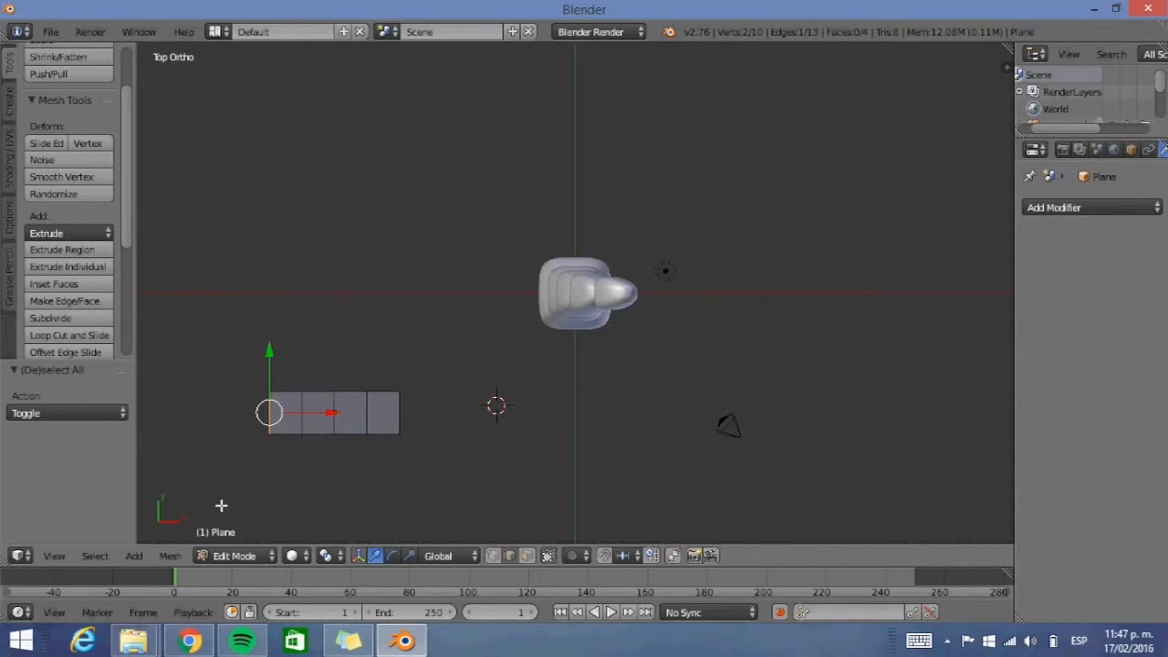
key("s")
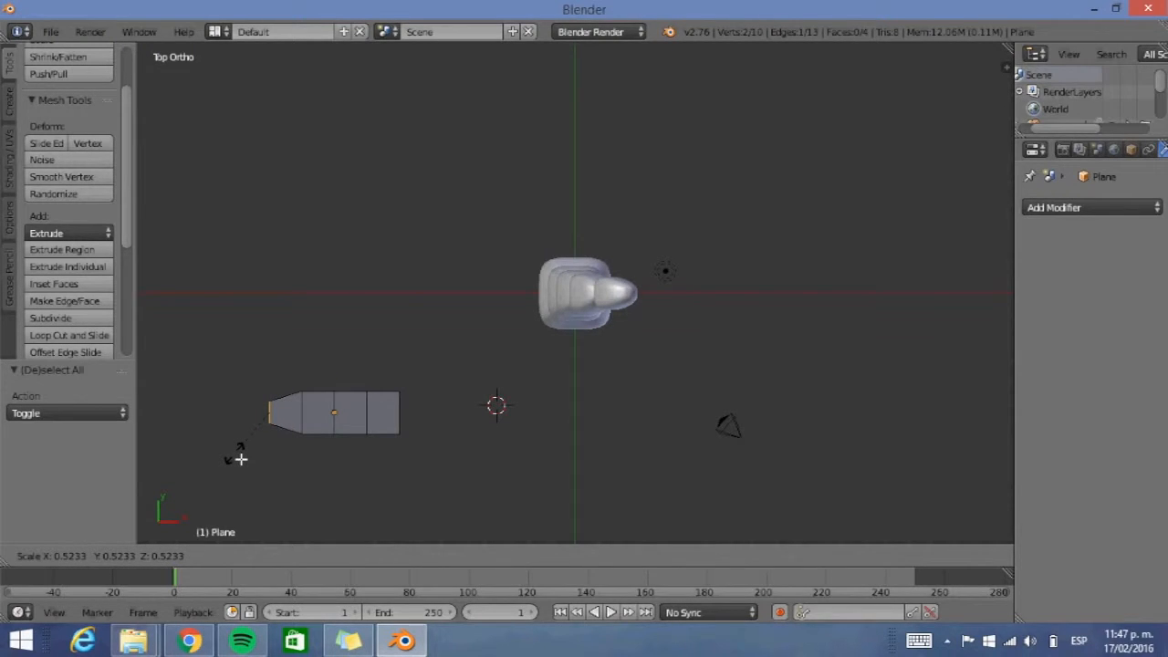
left_click(240, 459)
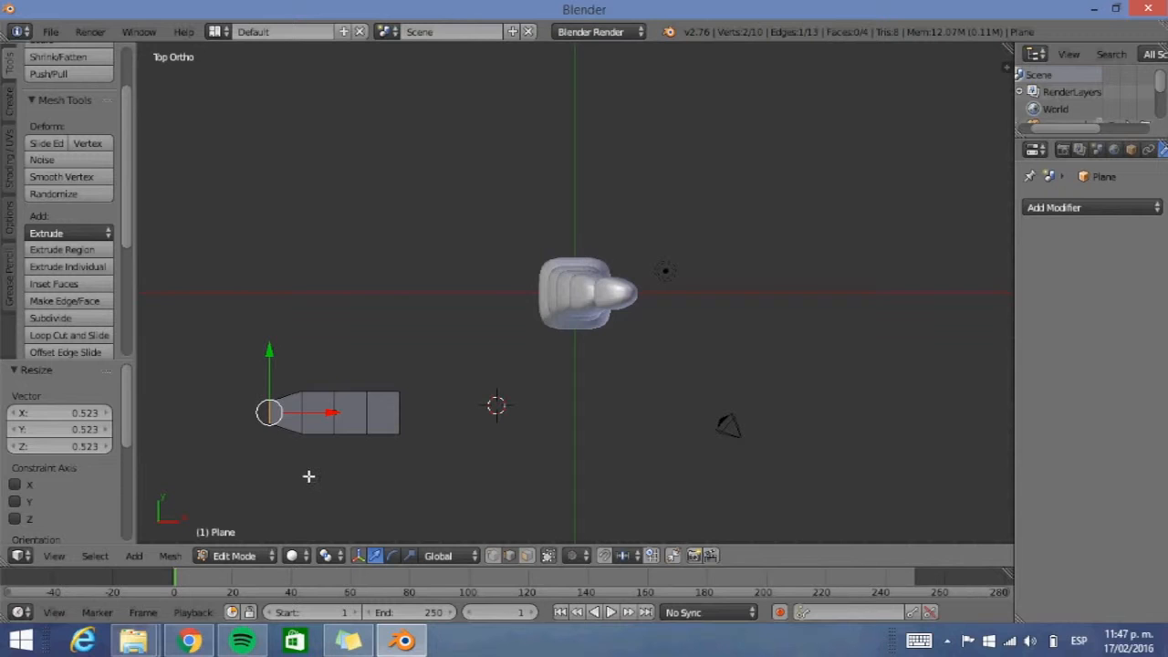
key("a")
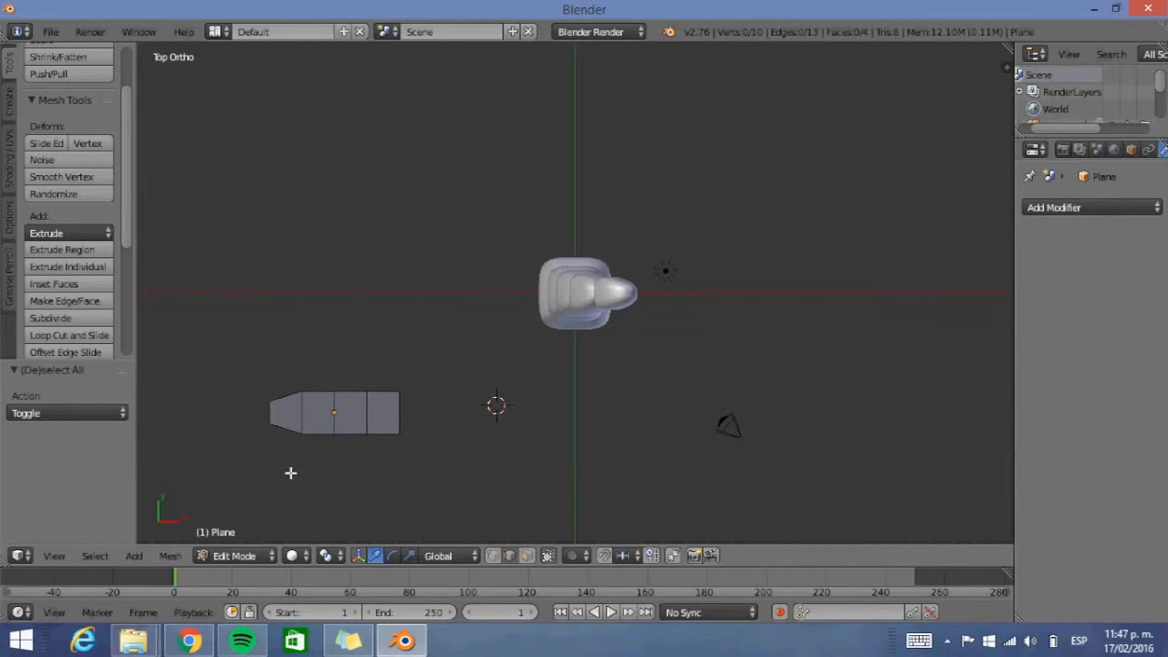
Scale the first loop cut next to the narrowed end to about 0.93
key("b")
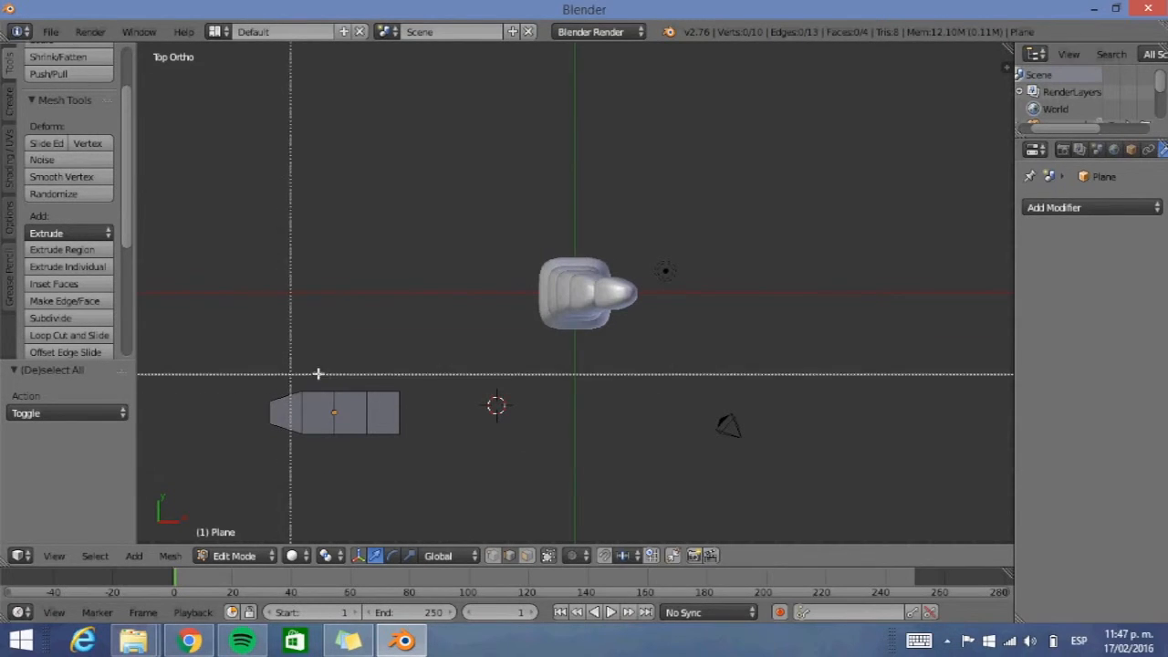
left_click_drag(293, 376, 313, 467)
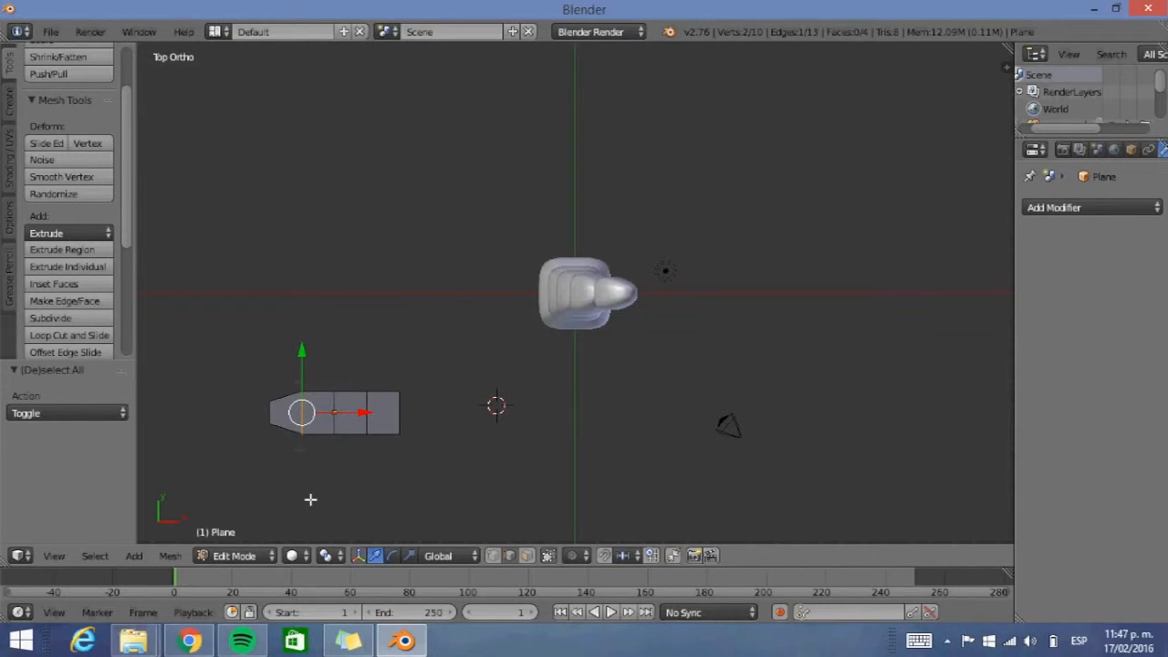
key("s")
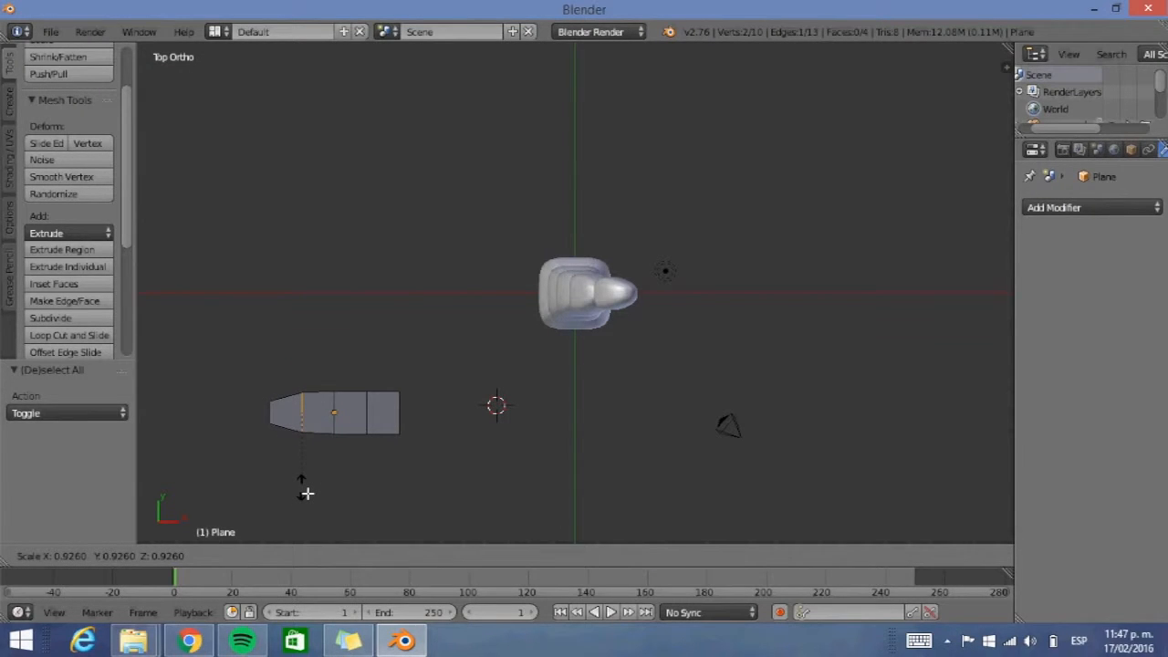
left_click(307, 494)
key("a")
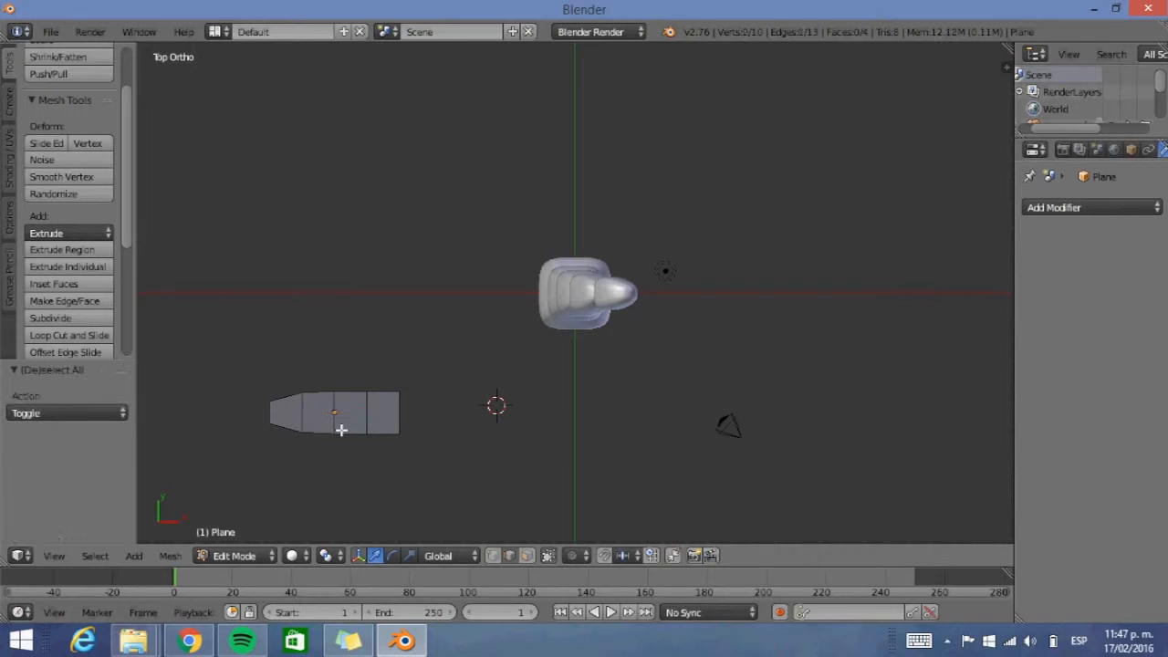
Widen the plane's middle loop cut by scaling it to about 1.3
key("b")
left_click_drag(319, 378, 347, 472)
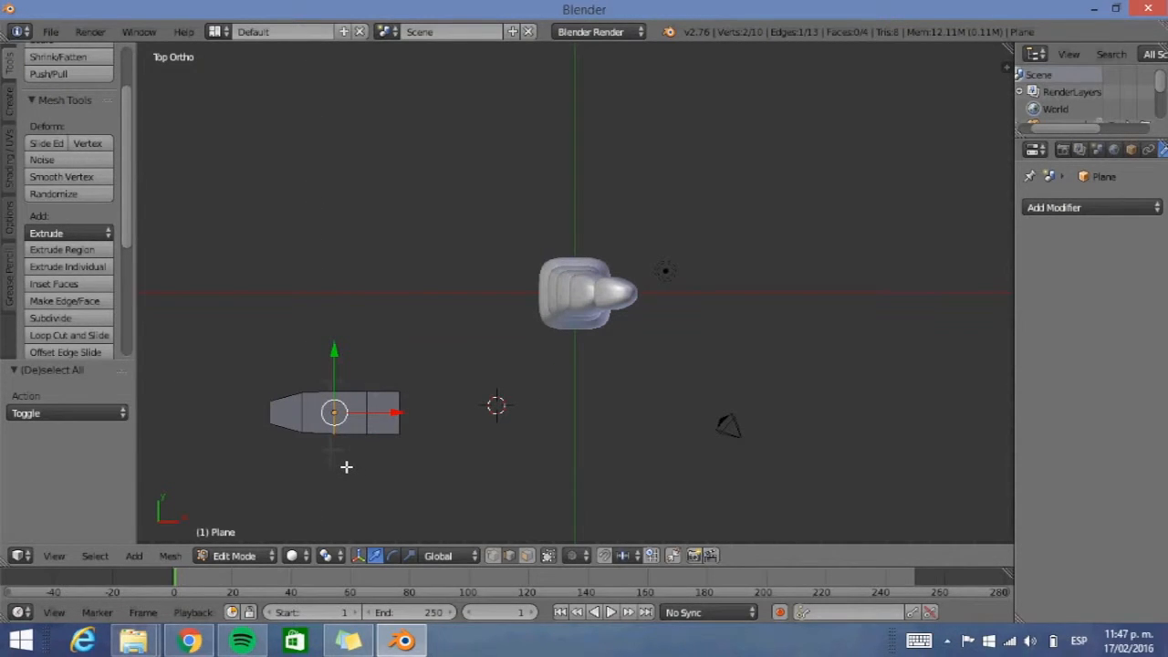
key("s")
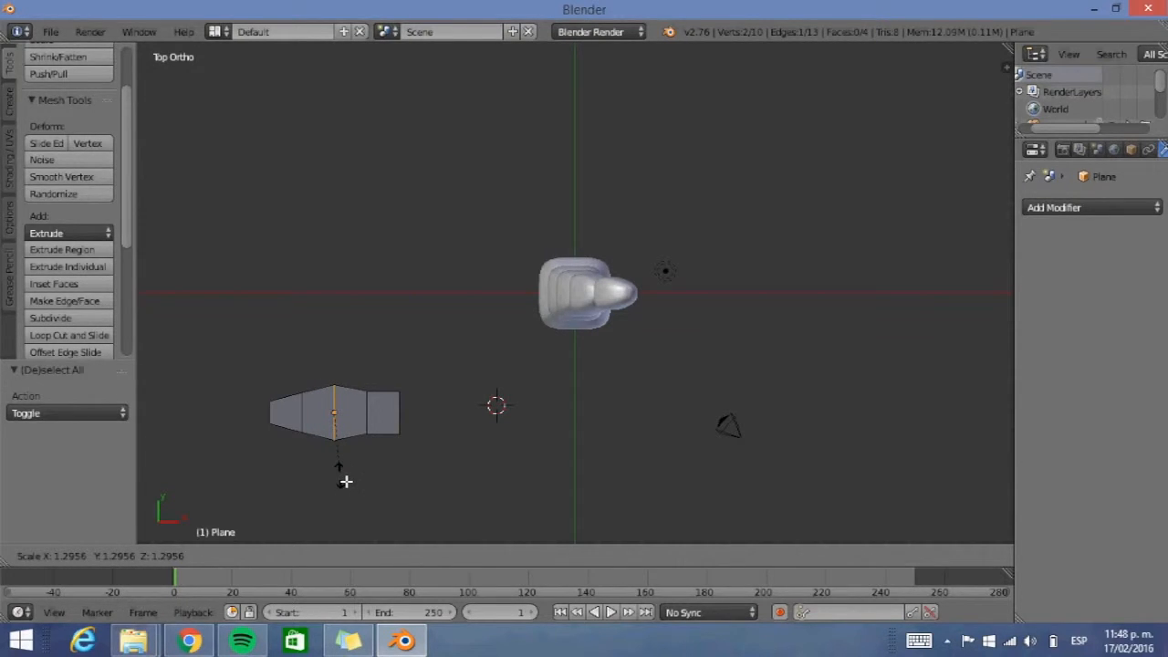
left_click(345, 482)
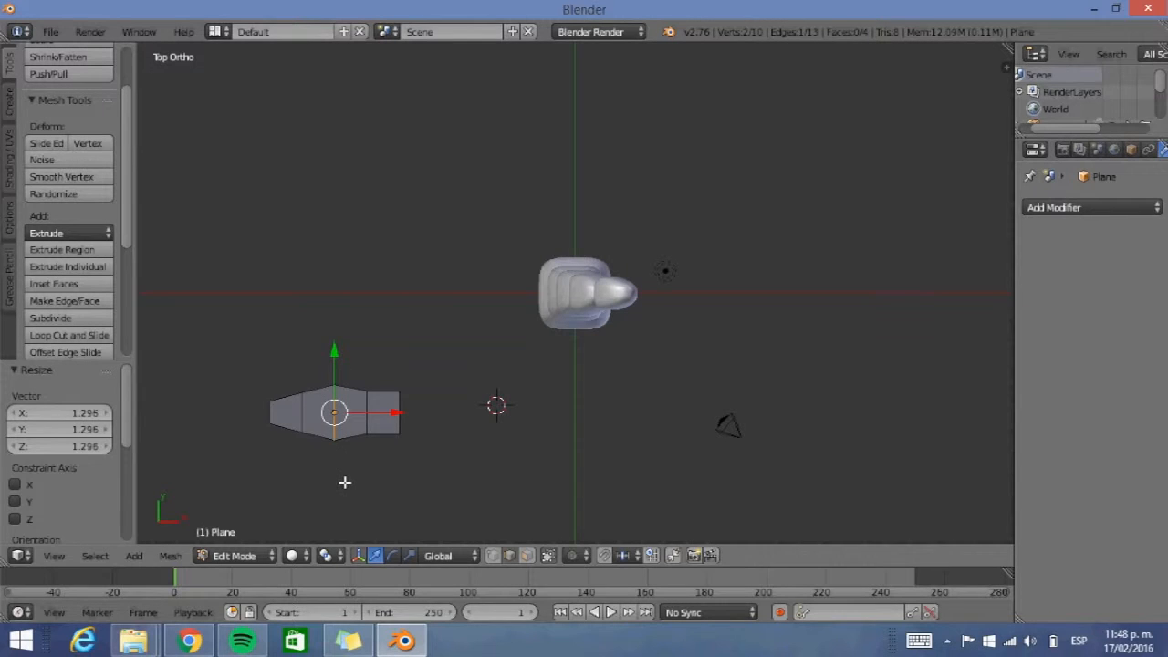
key("a")
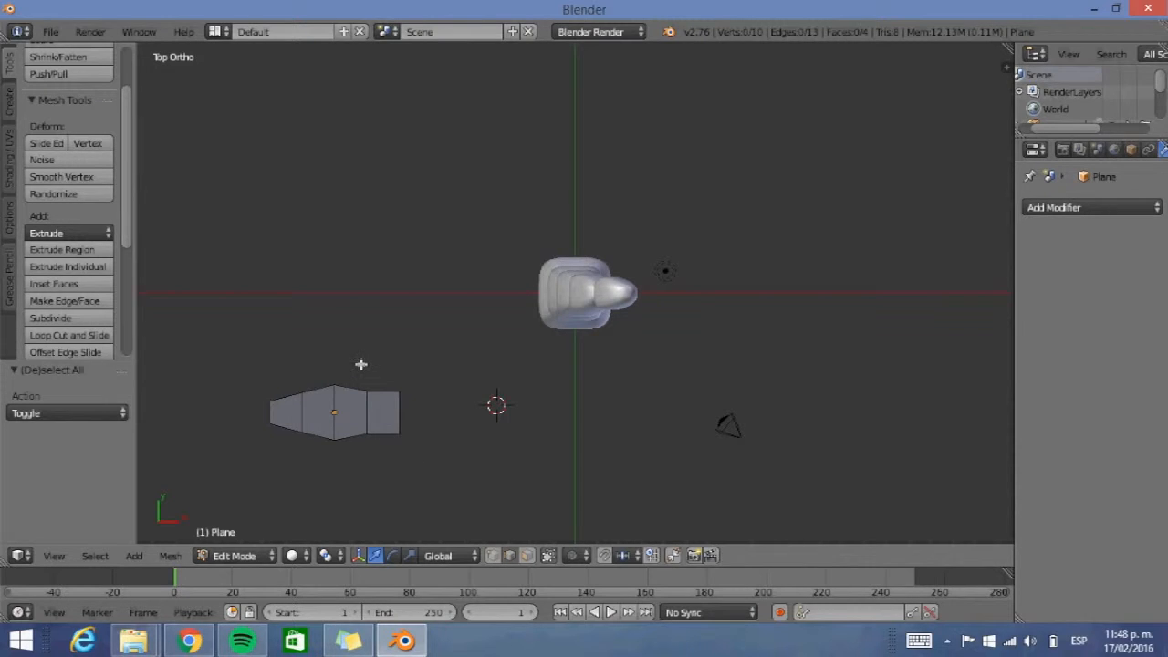
Scale the third loop cut, nearest the unmodified right end, to about 0.88
key("b")
left_click_drag(359, 356, 377, 474)
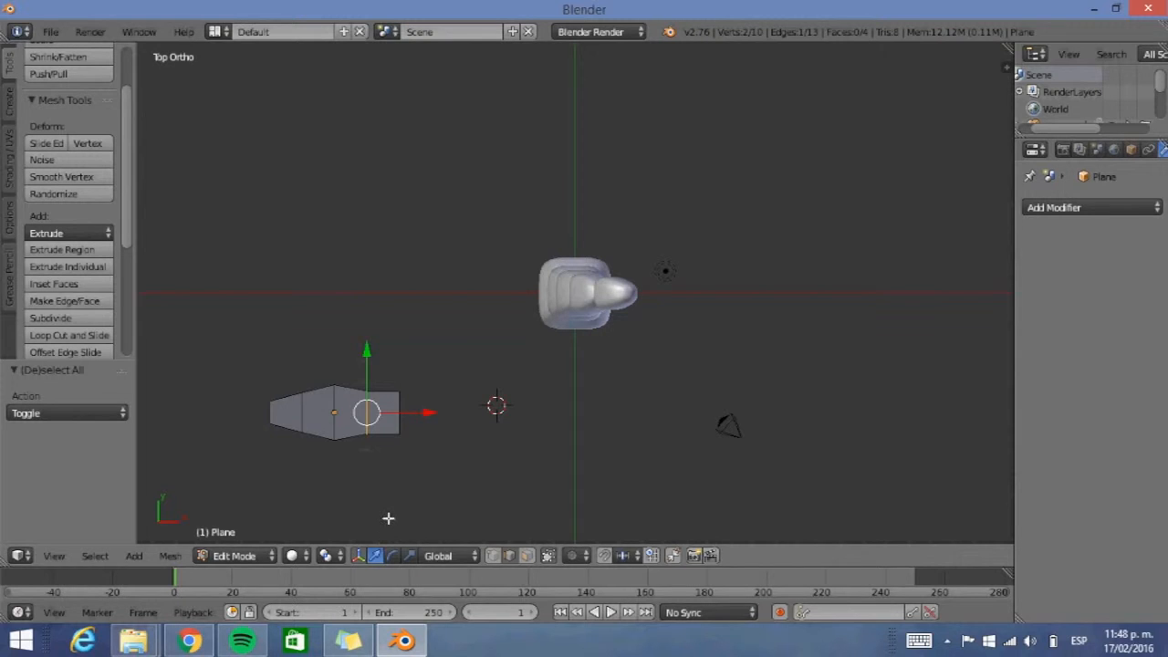
key("s")
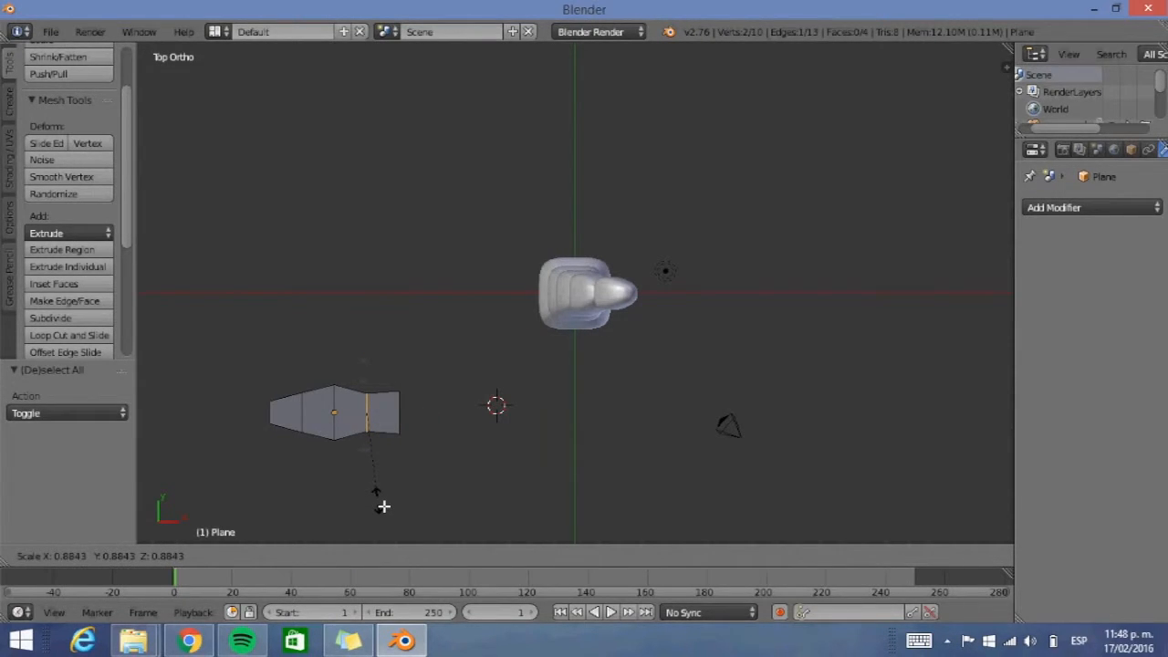
left_click(383, 507)
key("a")
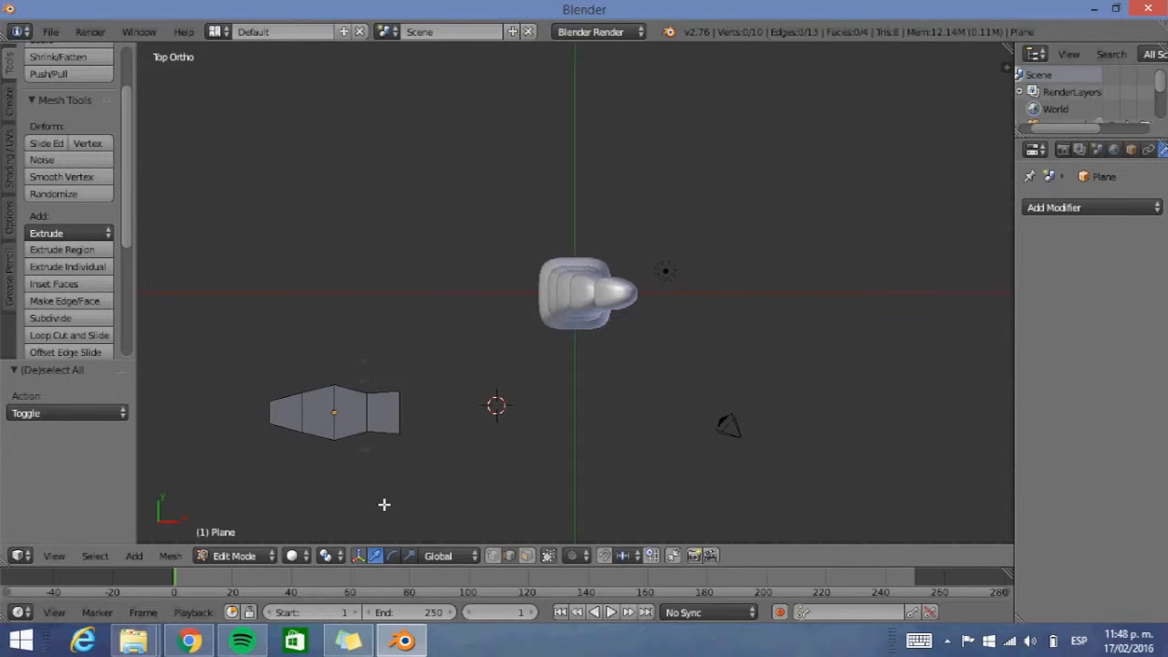
Narrow the plane's unmodified right end edge by scaling its two vertices to about 0.5
key("b")
left_click_drag(388, 365, 409, 470)
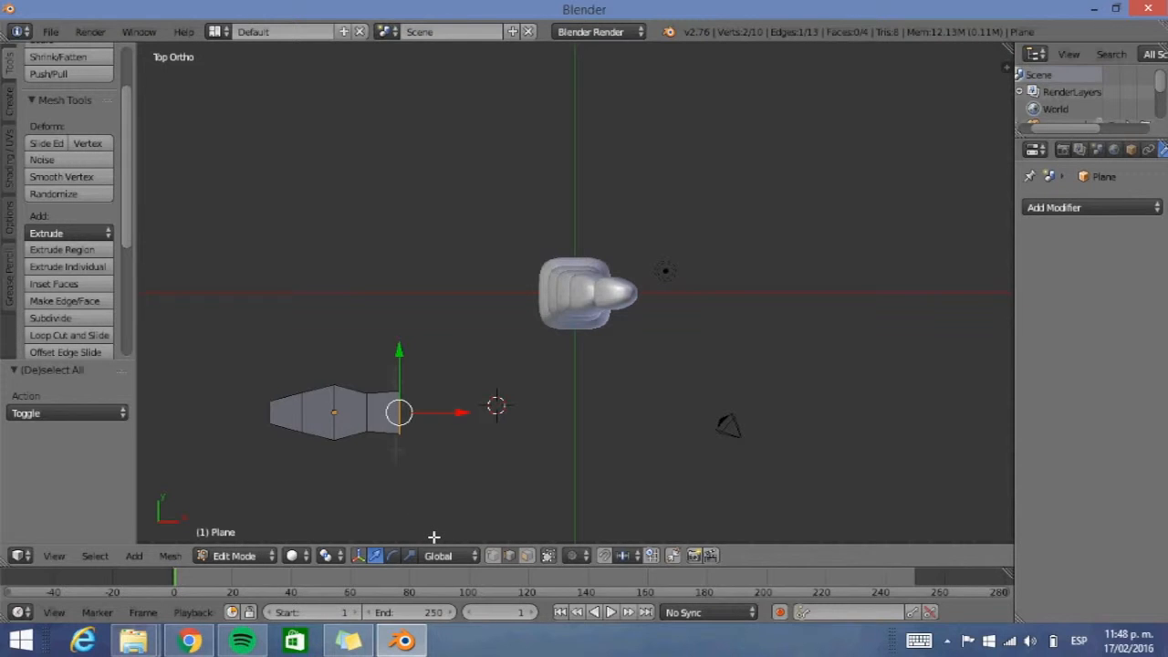
key("s")
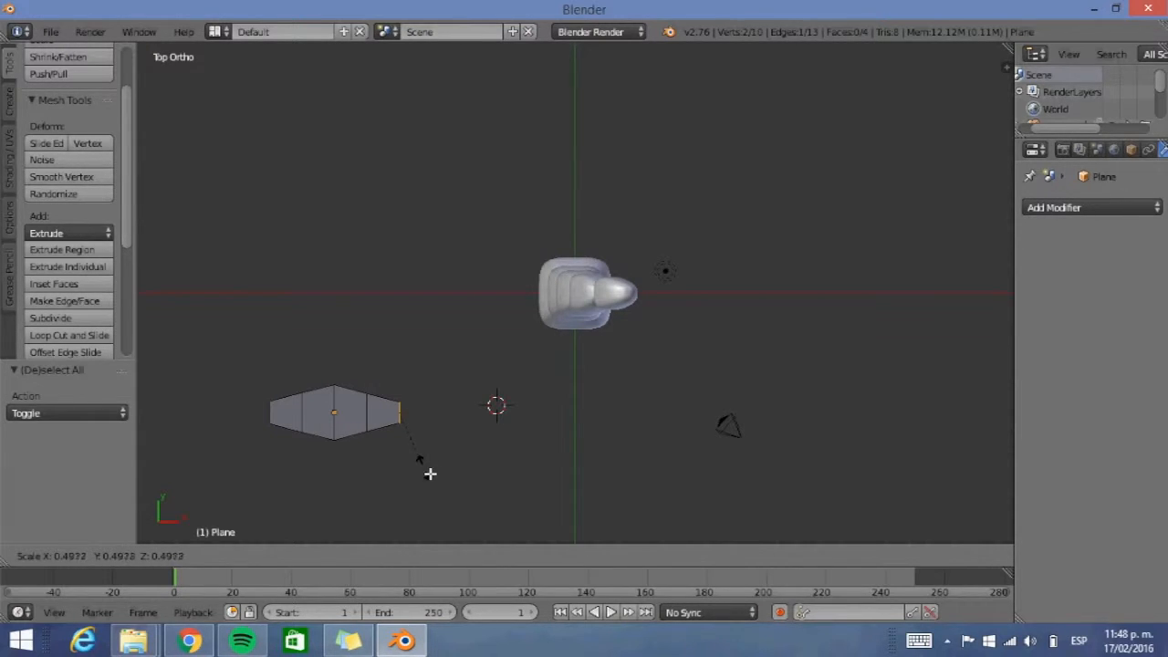
left_click(429, 475)
key("a")
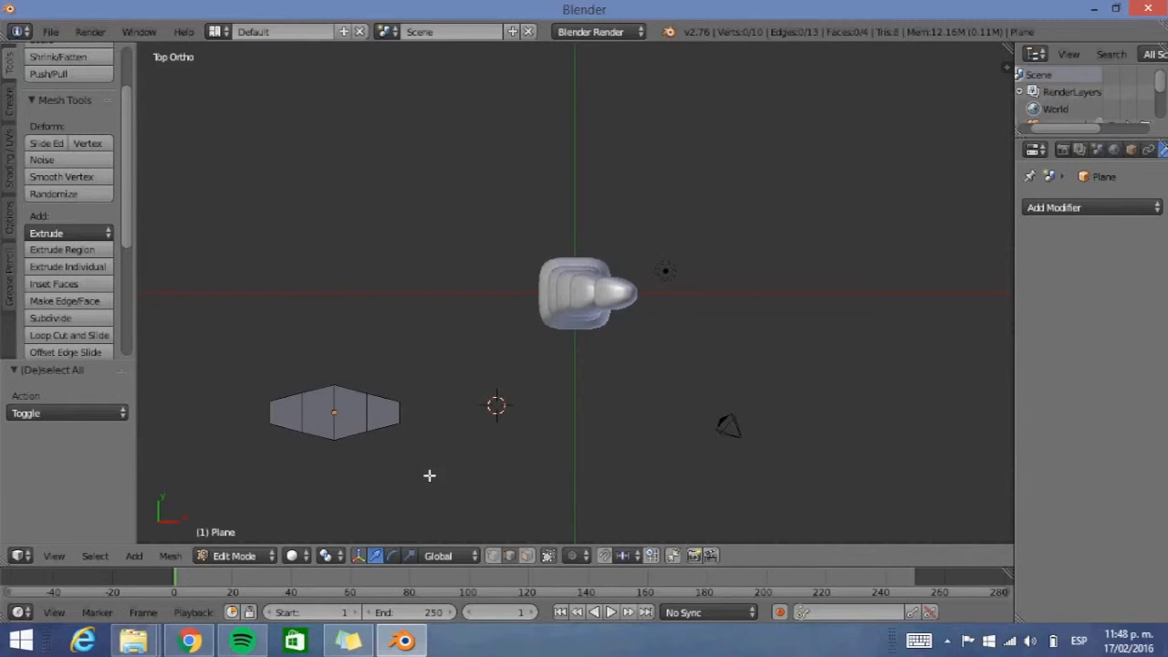
Return to Object Mode and move the leaf-shaped plane by about 3.16 in X and -0.27 in Y
key("Tab")
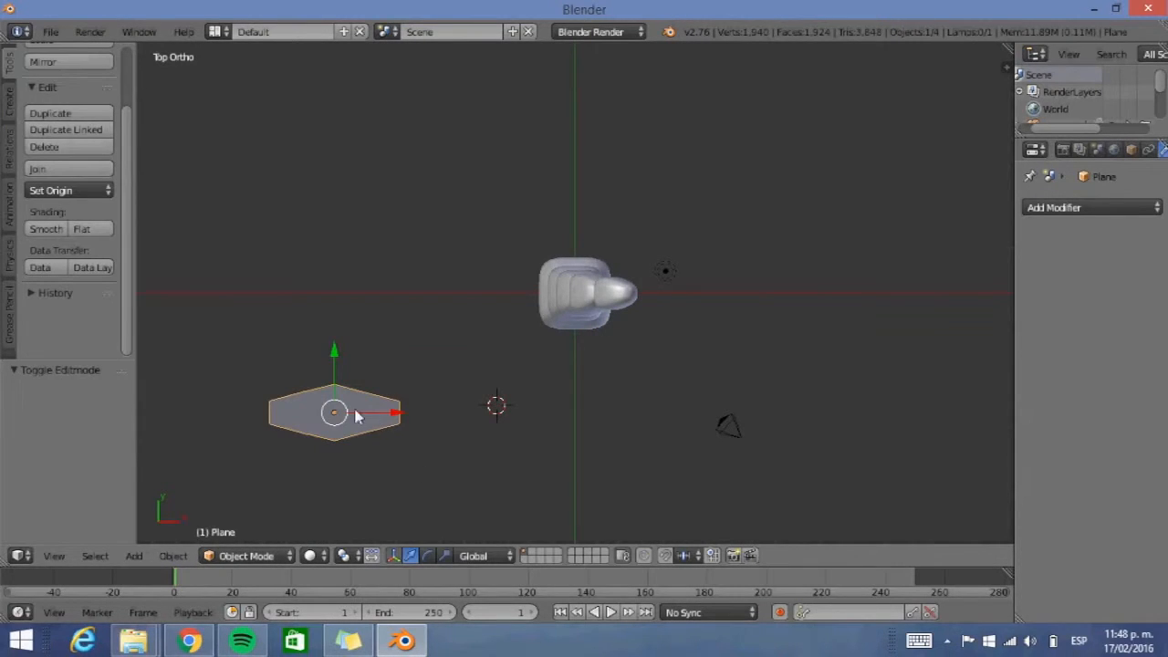
key("g")
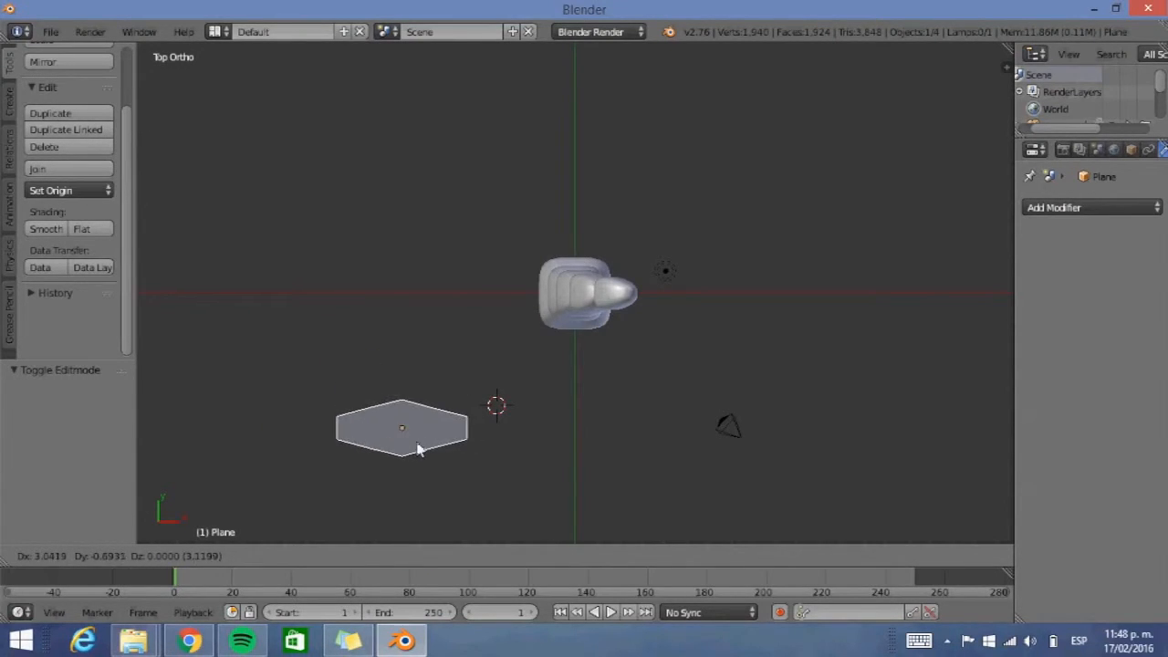
left_click(419, 433)
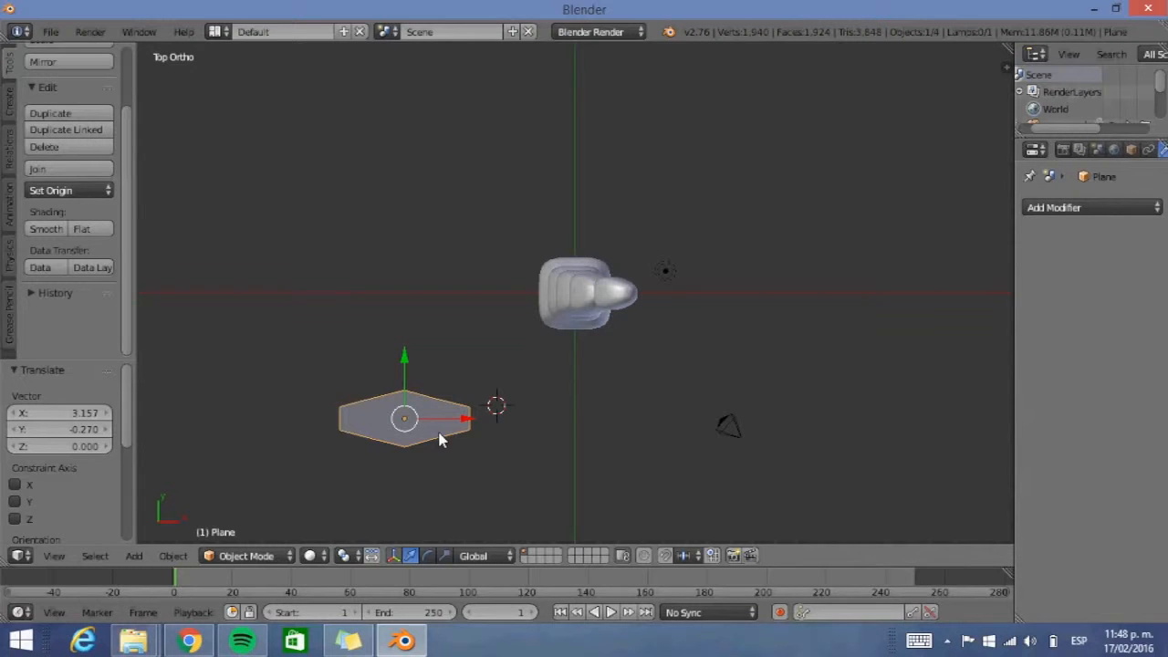
middle_click_drag(440, 440, 462, 395)
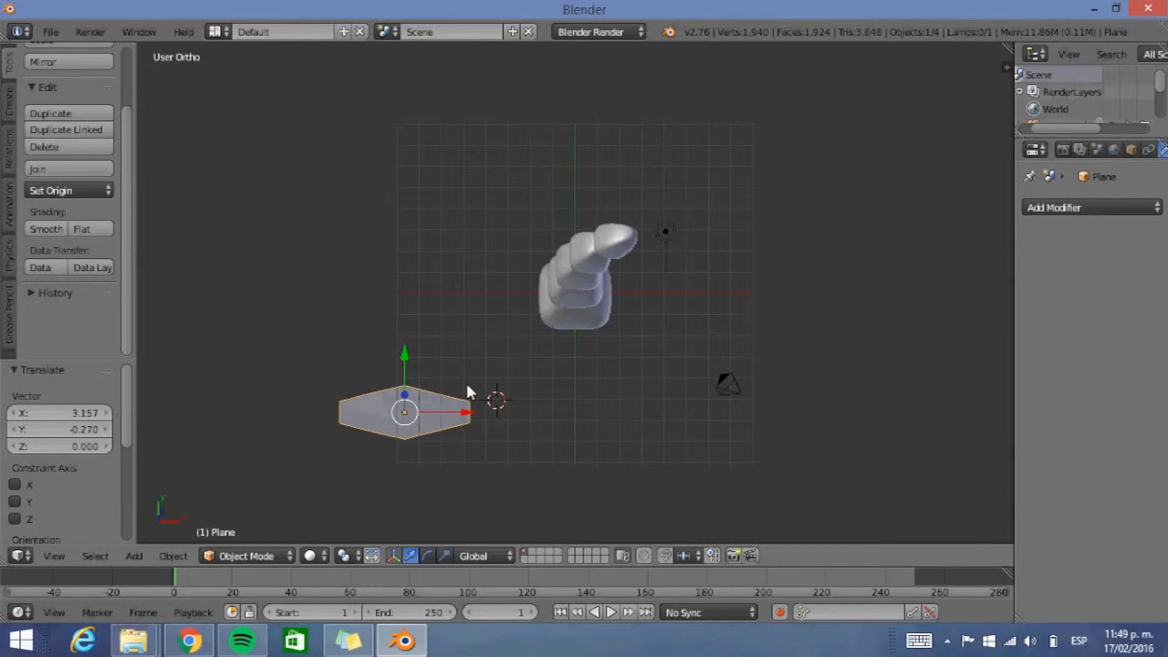
key("KP_7")
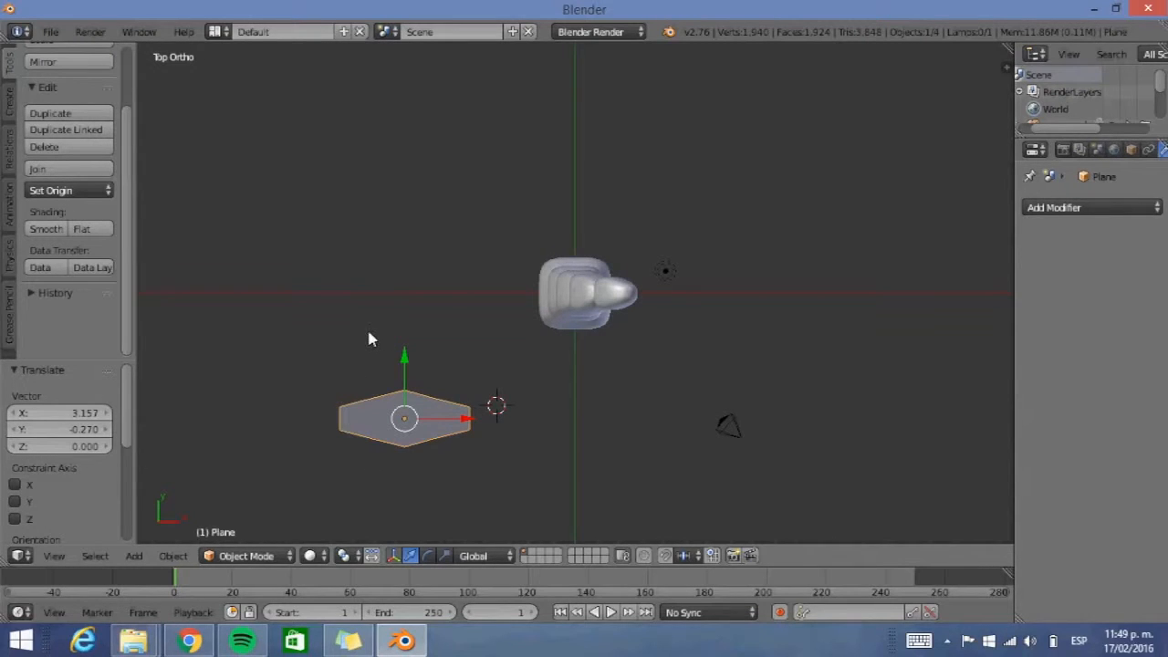
Add a Path curve and move it by about -4.85 in X and -3.35 in Y, just below the plane
key("shift+a")
mouse_move(369, 336)
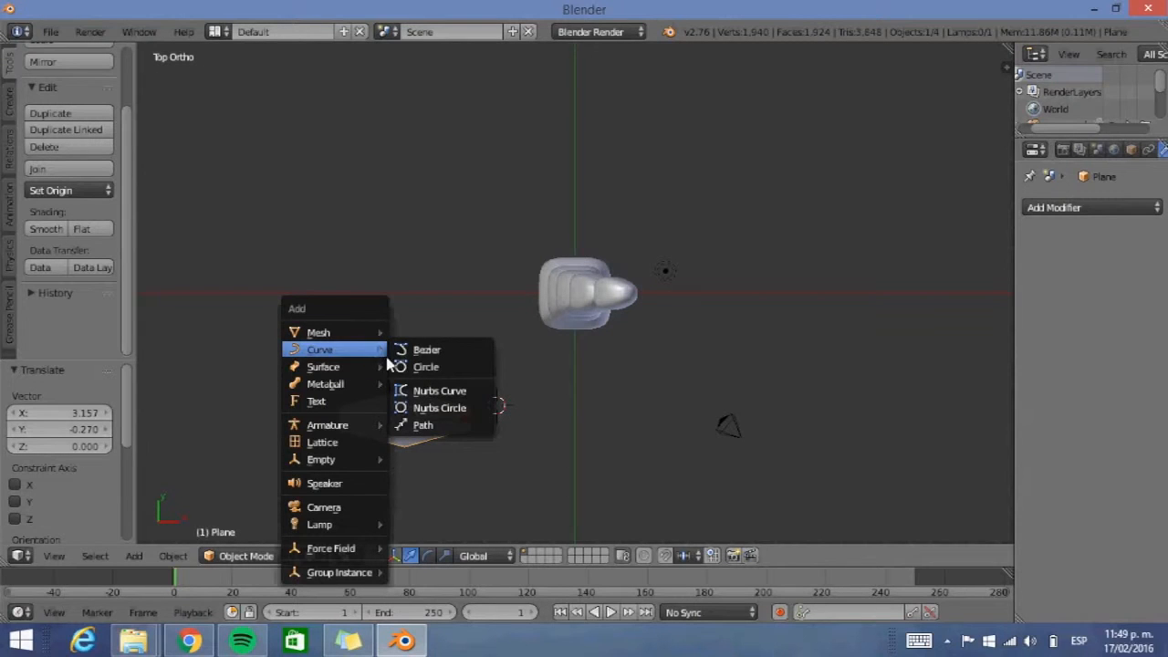
left_click(461, 427)
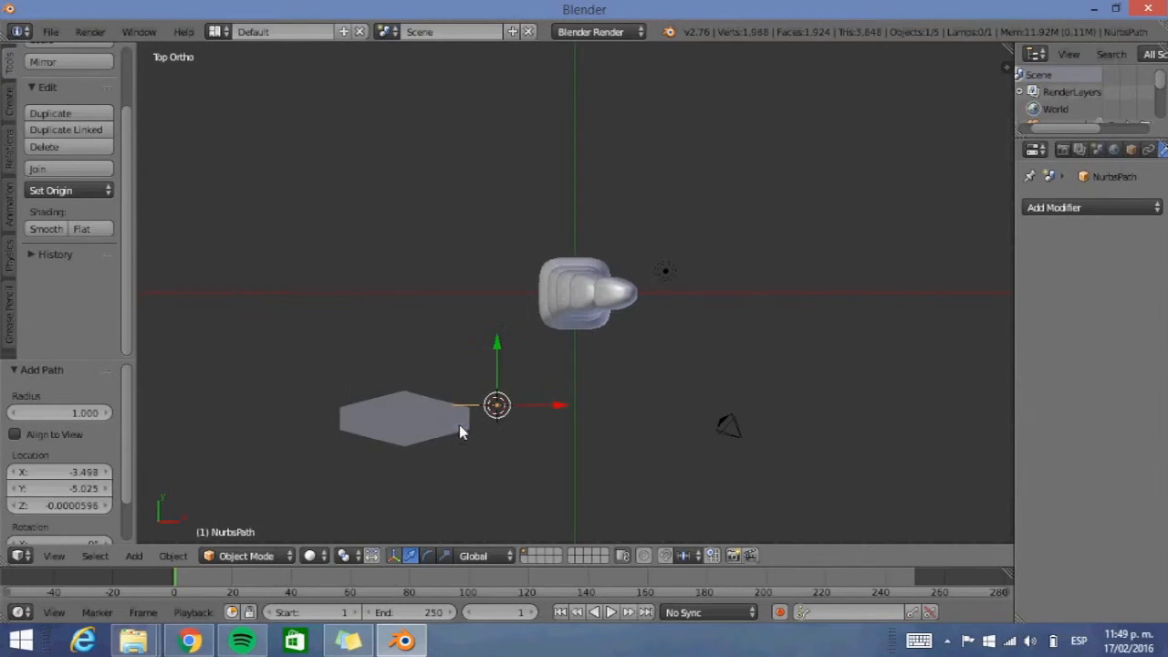
key("g")
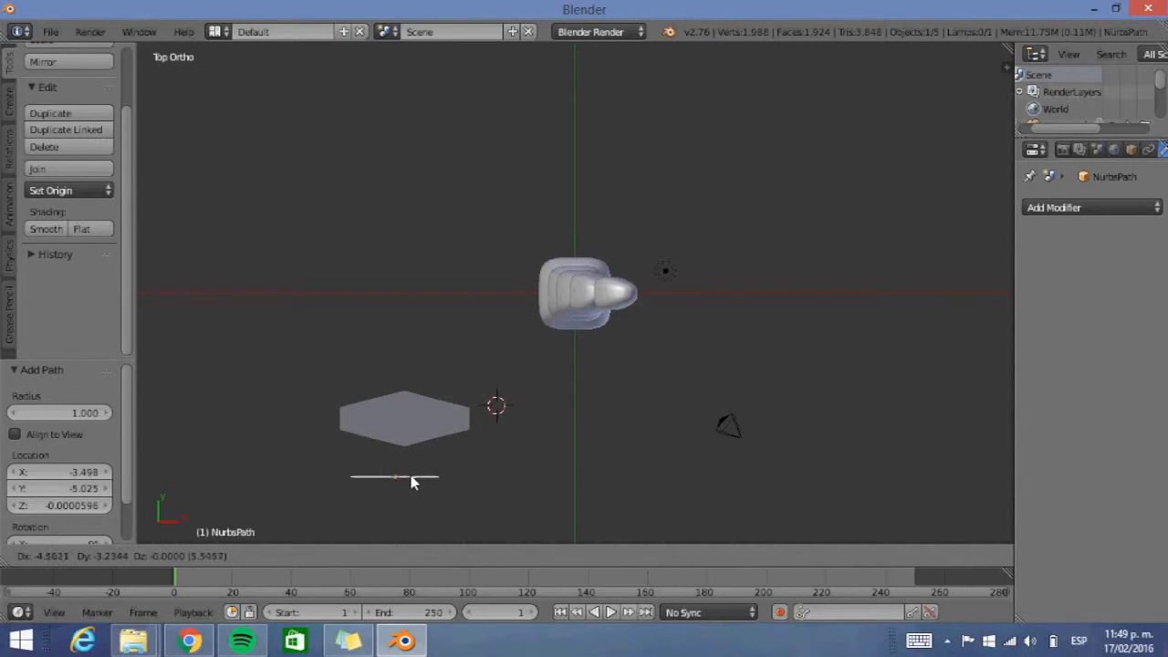
left_click(408, 486)
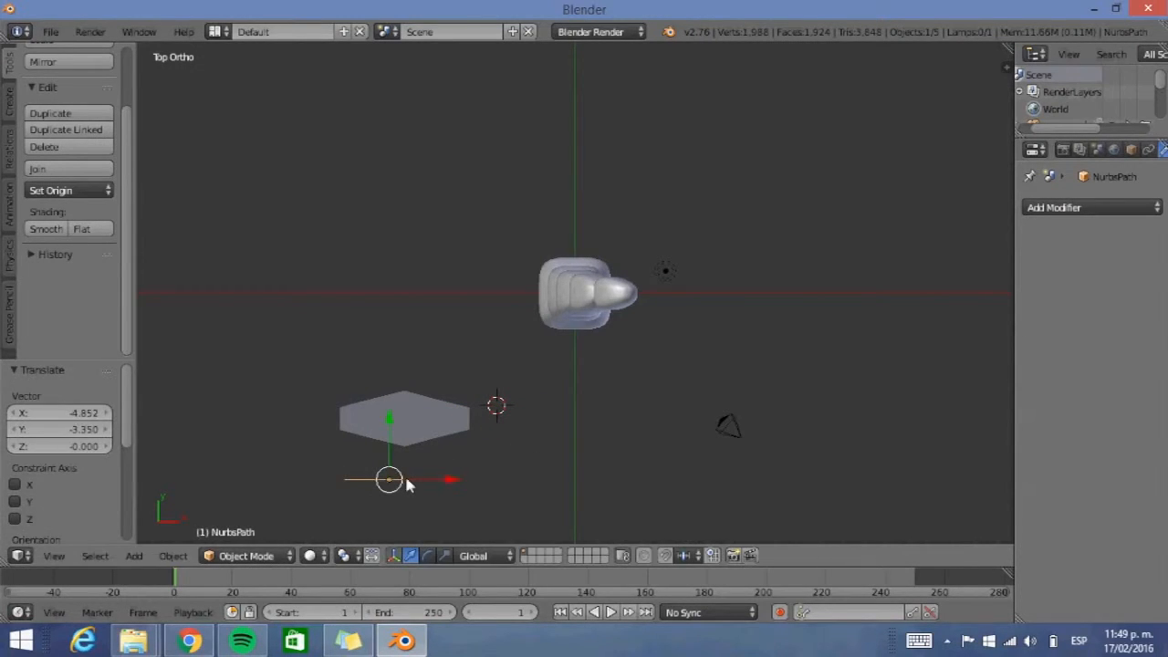
Fit the path along the plane's lengthwise centreline, scaling it by about 1.5 and again by about 1.07
key("s")
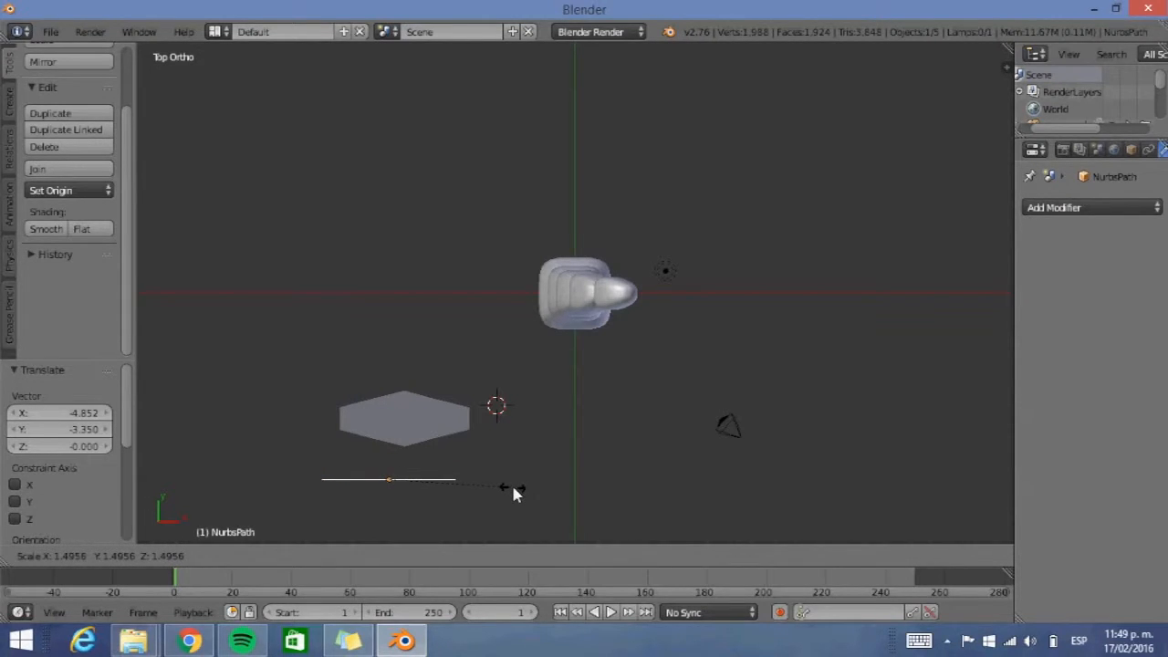
left_click(513, 489)
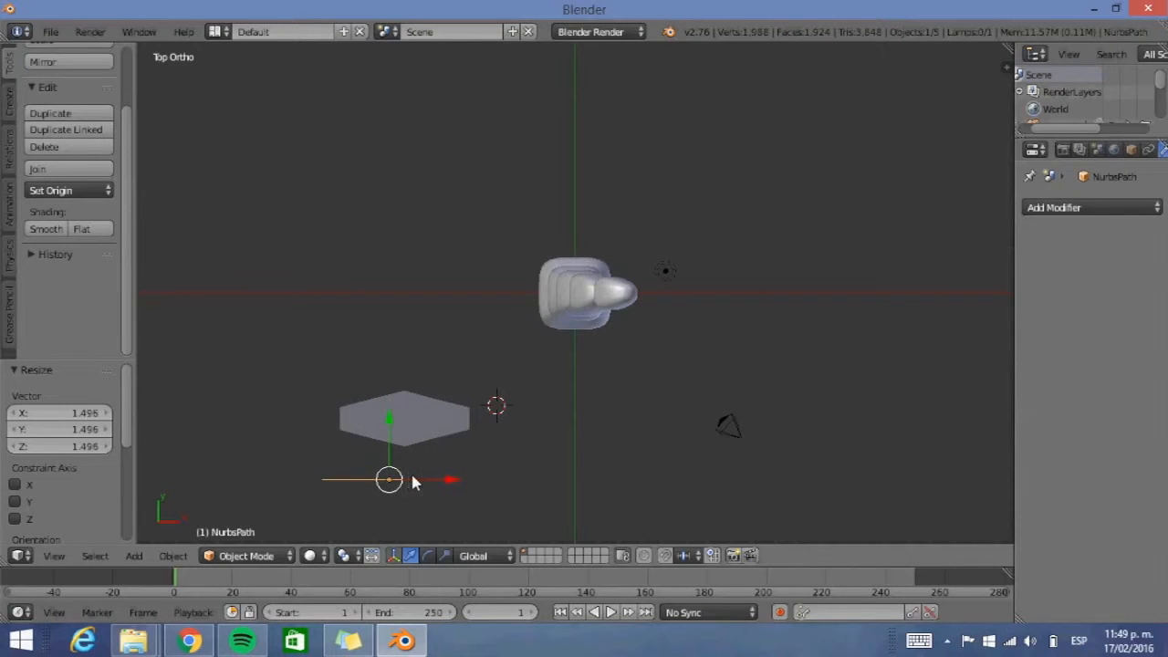
key("g")
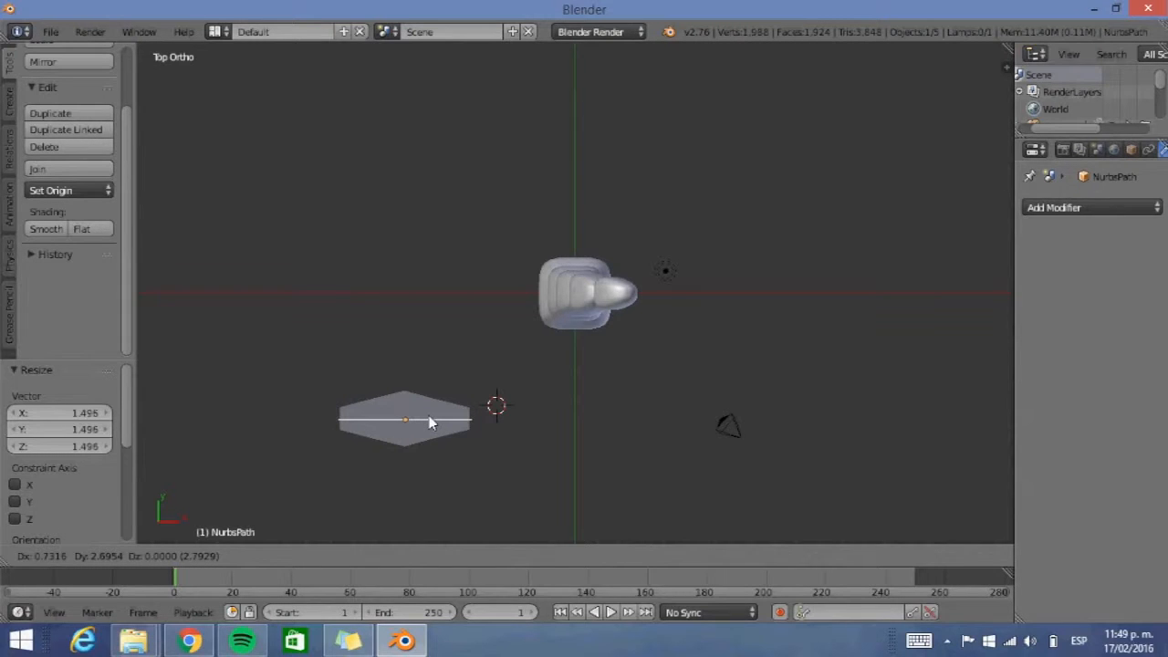
left_click(430, 423)
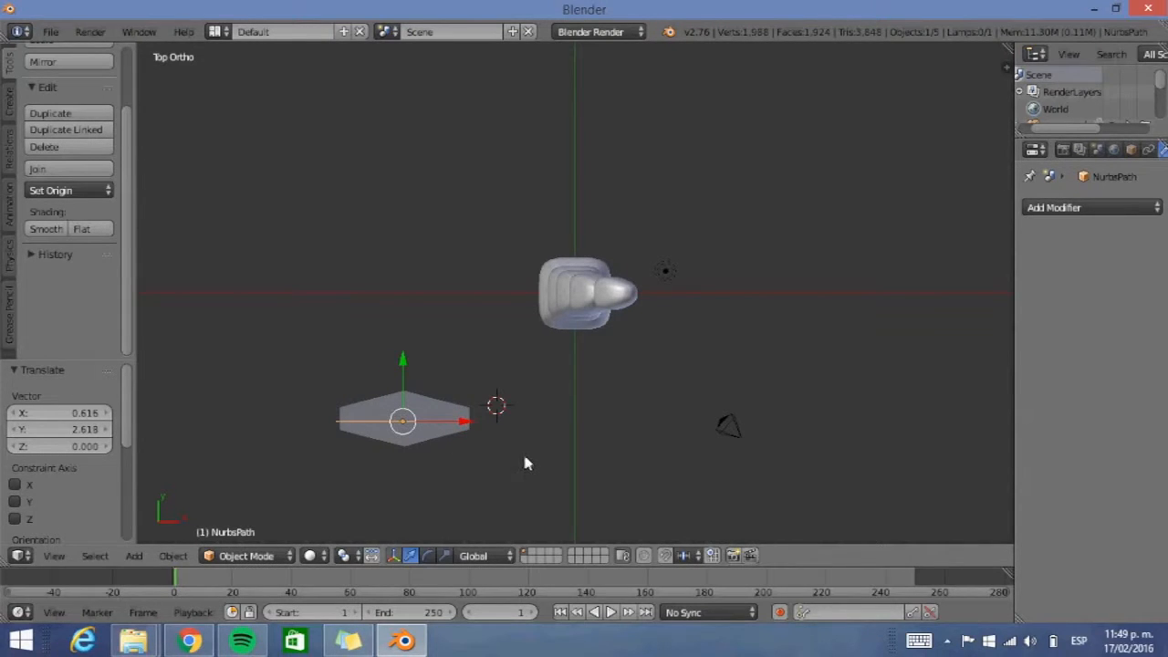
key("s")
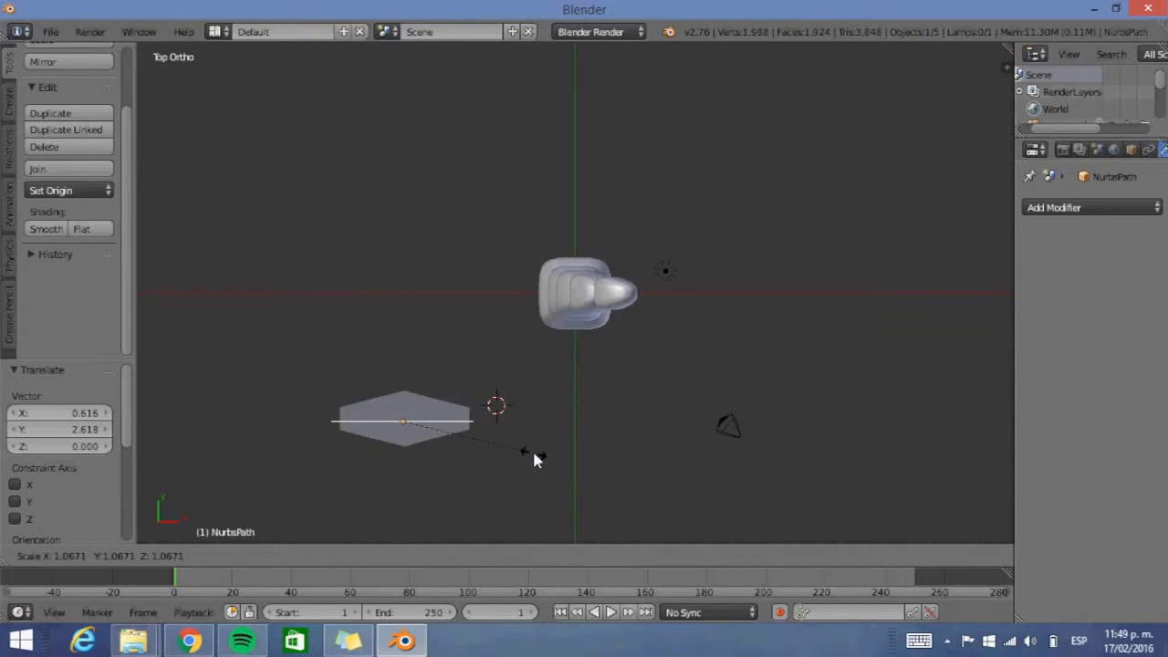
left_click(535, 459)
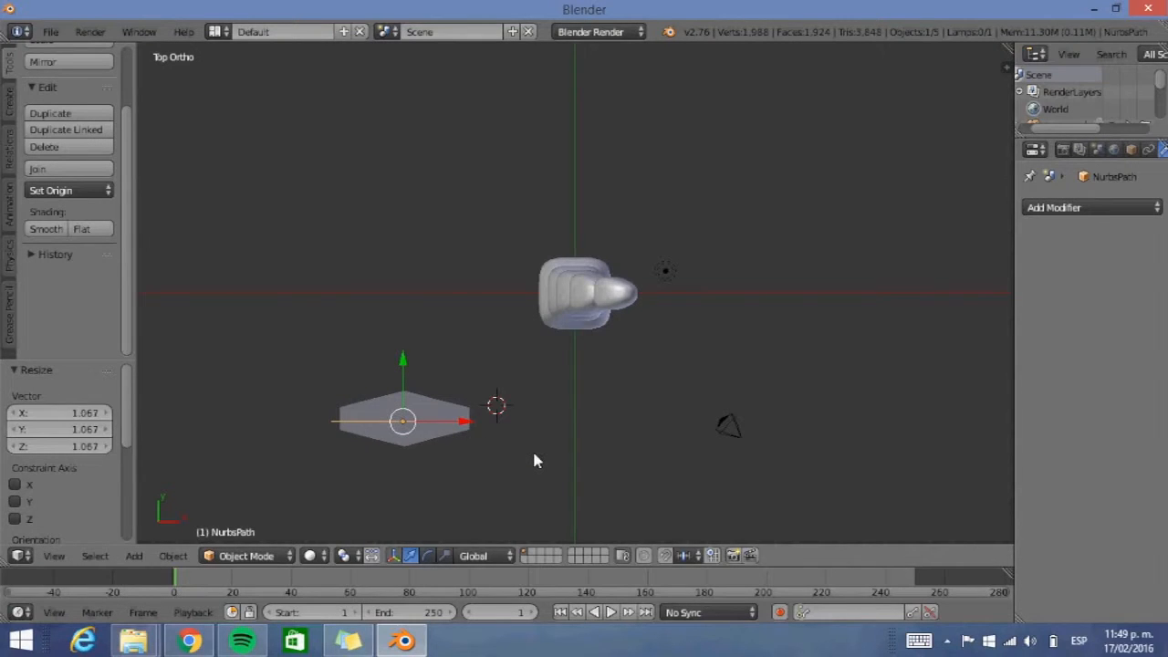
Add a Curve modifier to the plane with NurbsPath as its object
right_click(410, 441)
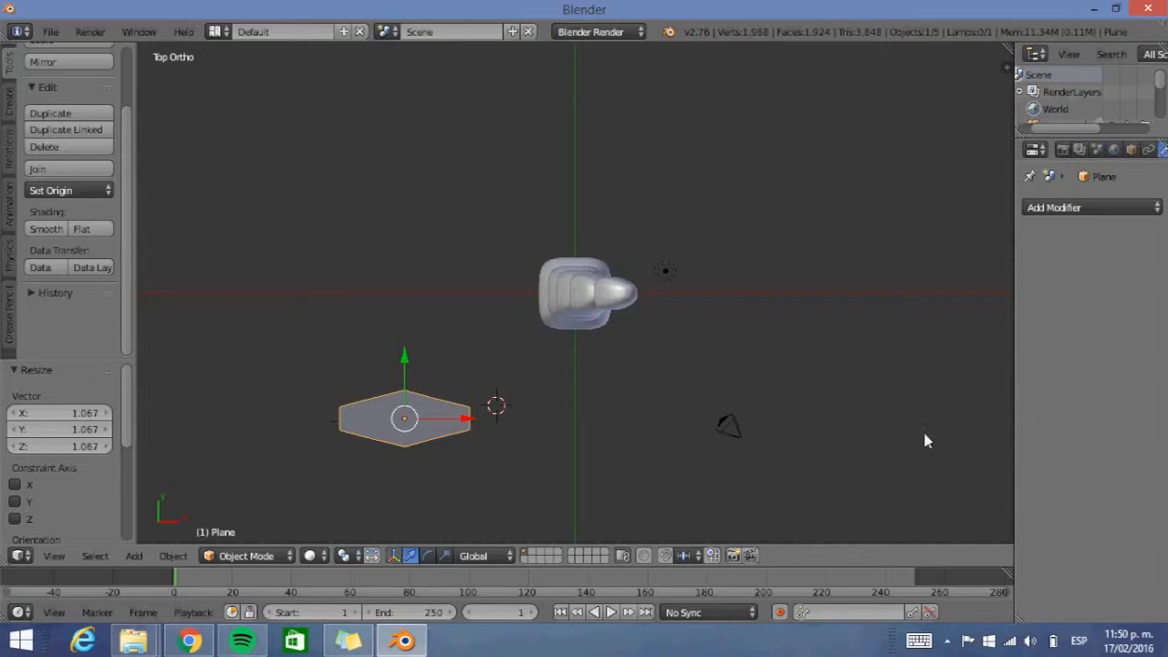
left_click(1152, 210)
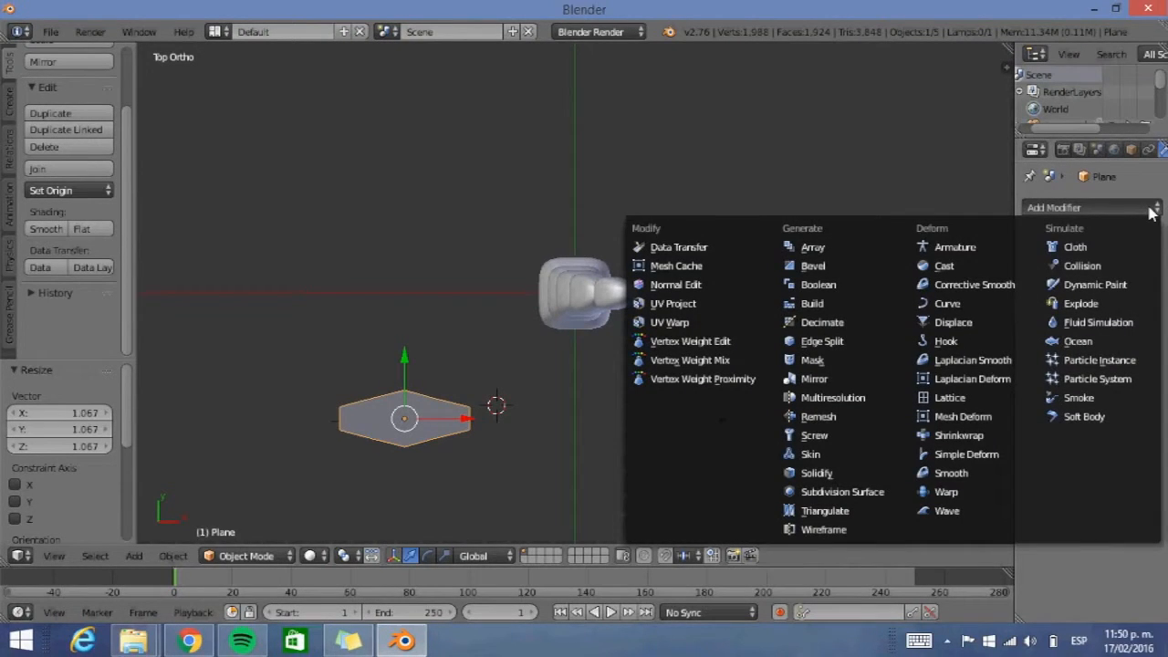
left_click(965, 304)
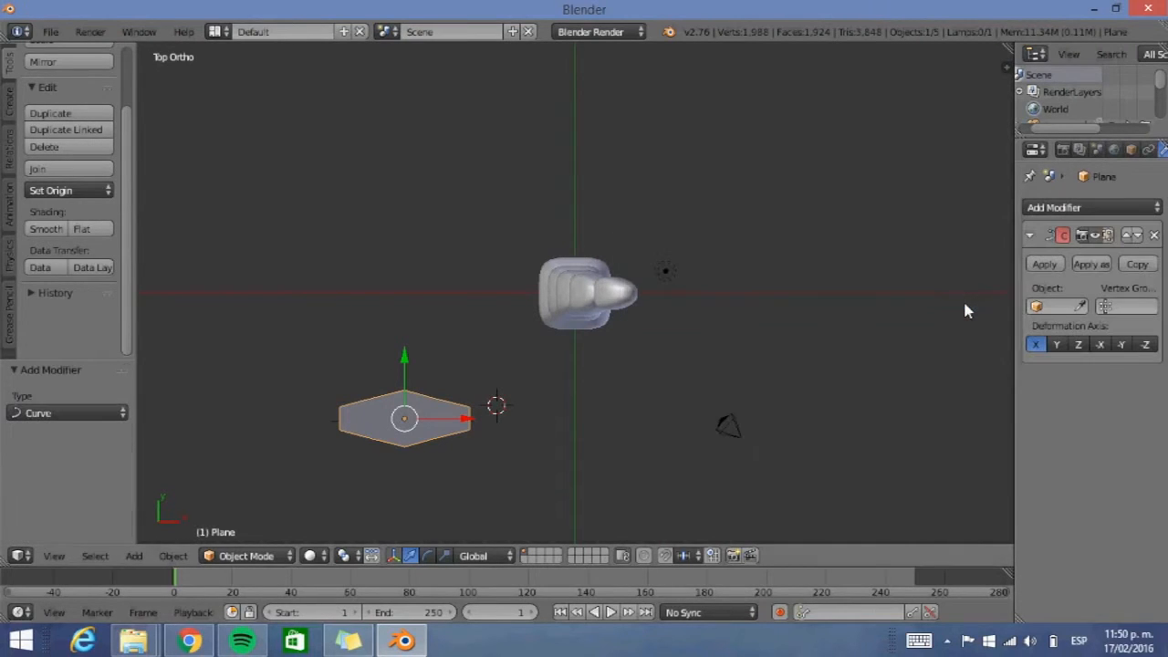
left_click(1063, 307)
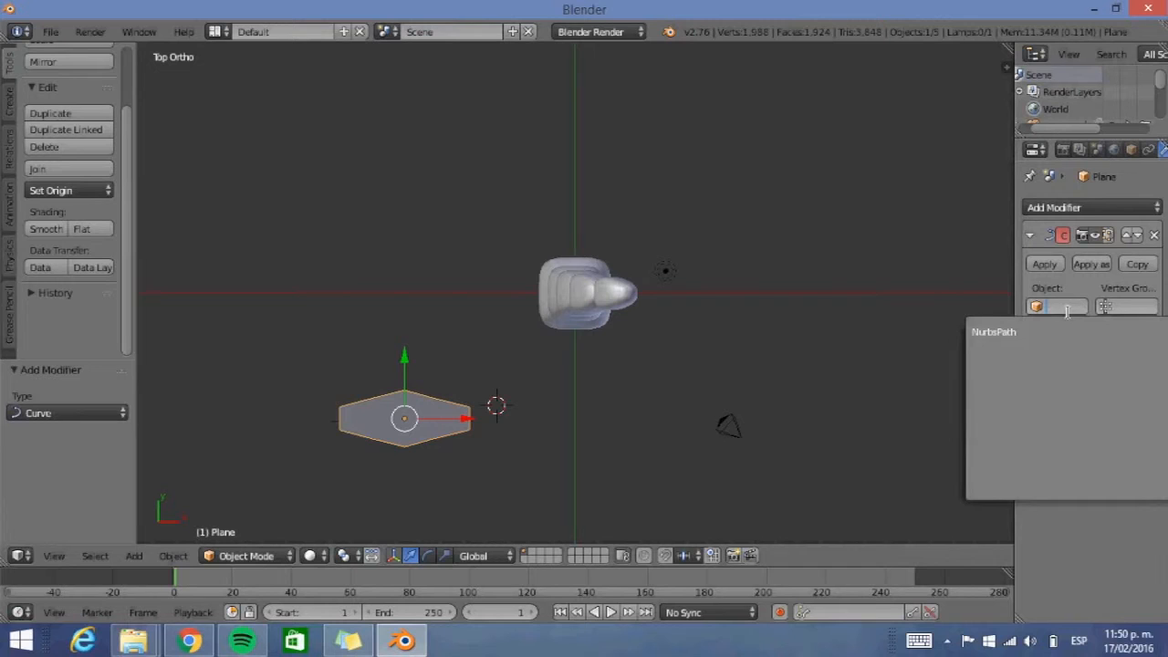
left_click(1004, 333)
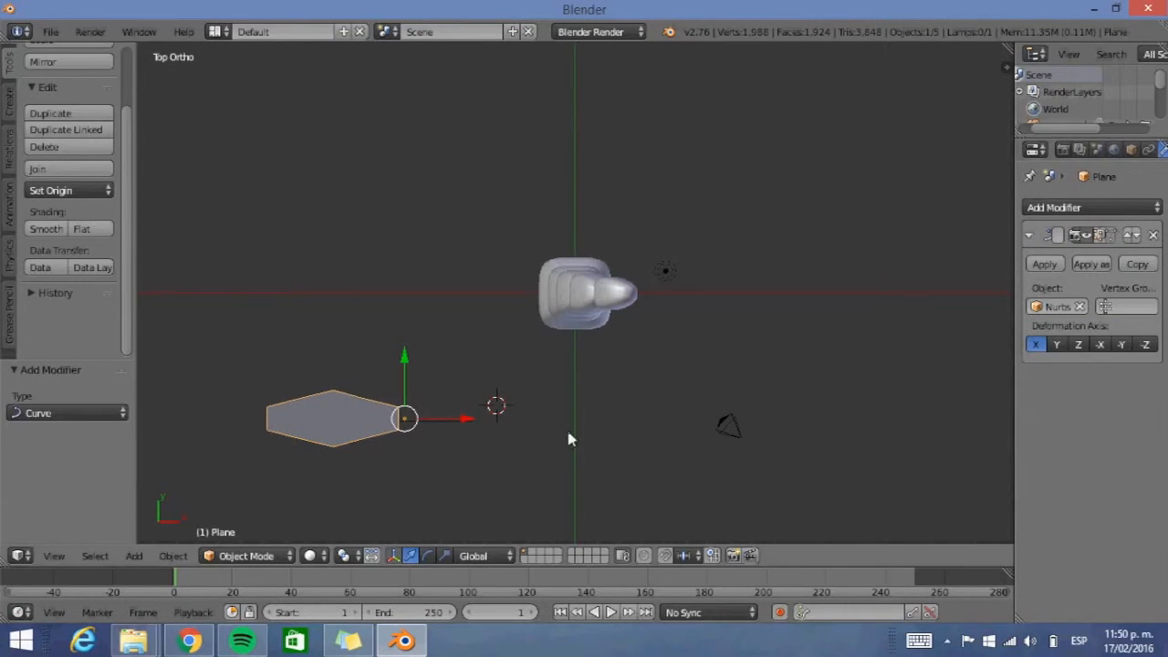
Move the path by about 2.58 in X and -1.08 in Y, away from the plane
right_click(346, 425)
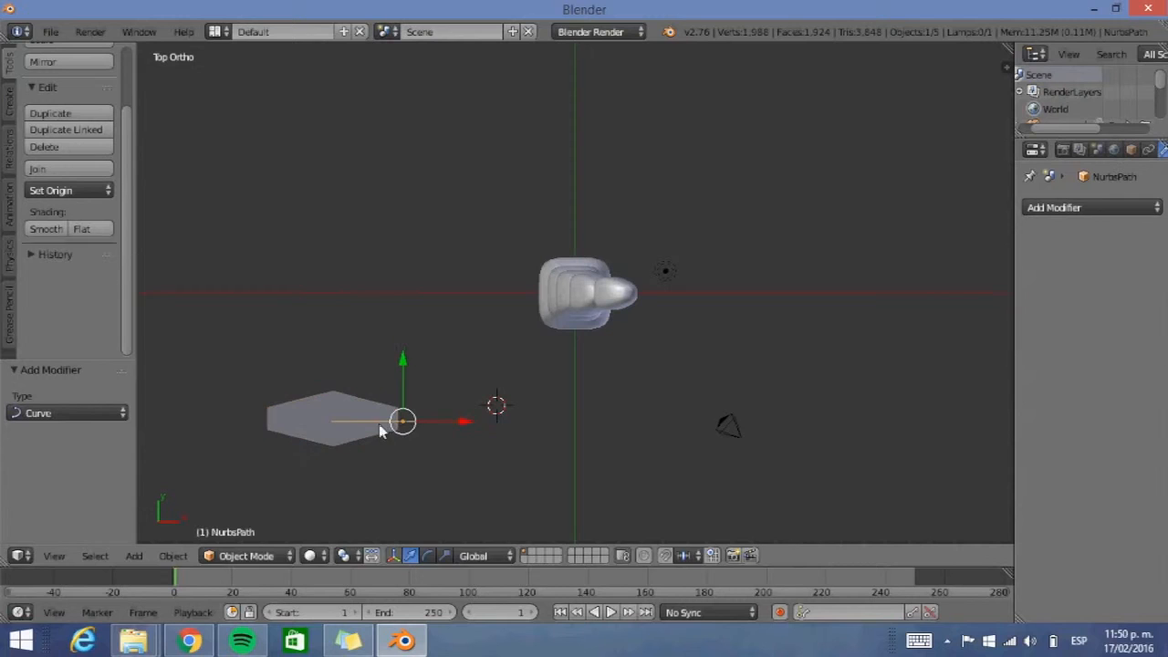
key("g")
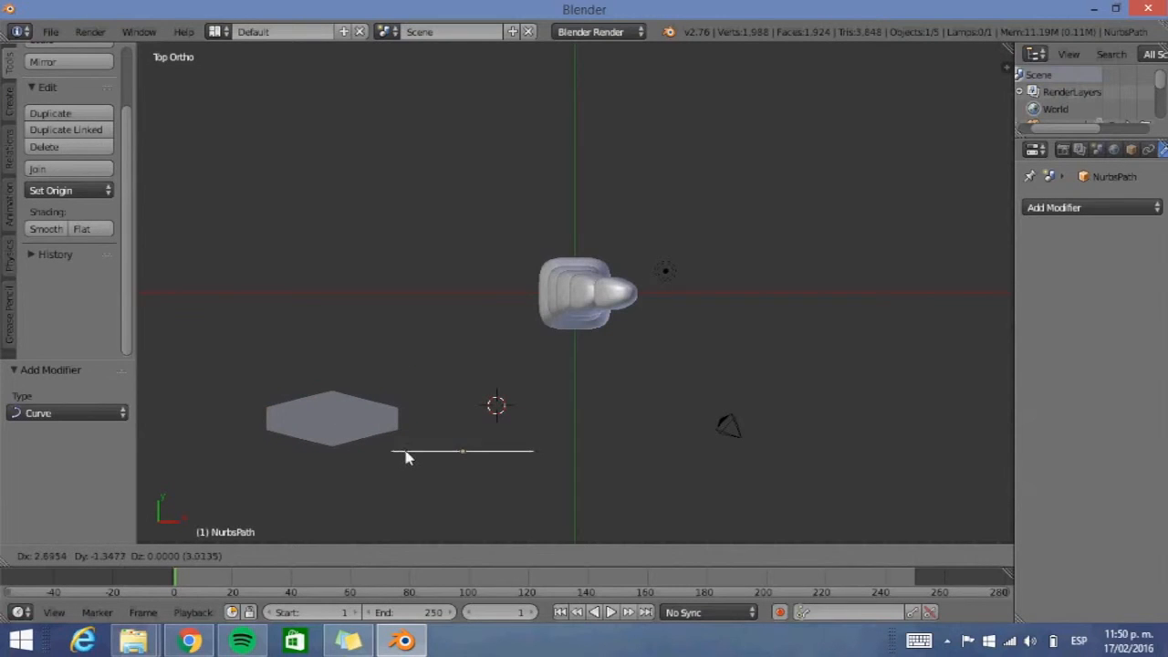
left_click(389, 448)
Move the plane by about 5.78 in X and -1.19 in Y so it lies over the path
right_click(336, 416)
key("g")
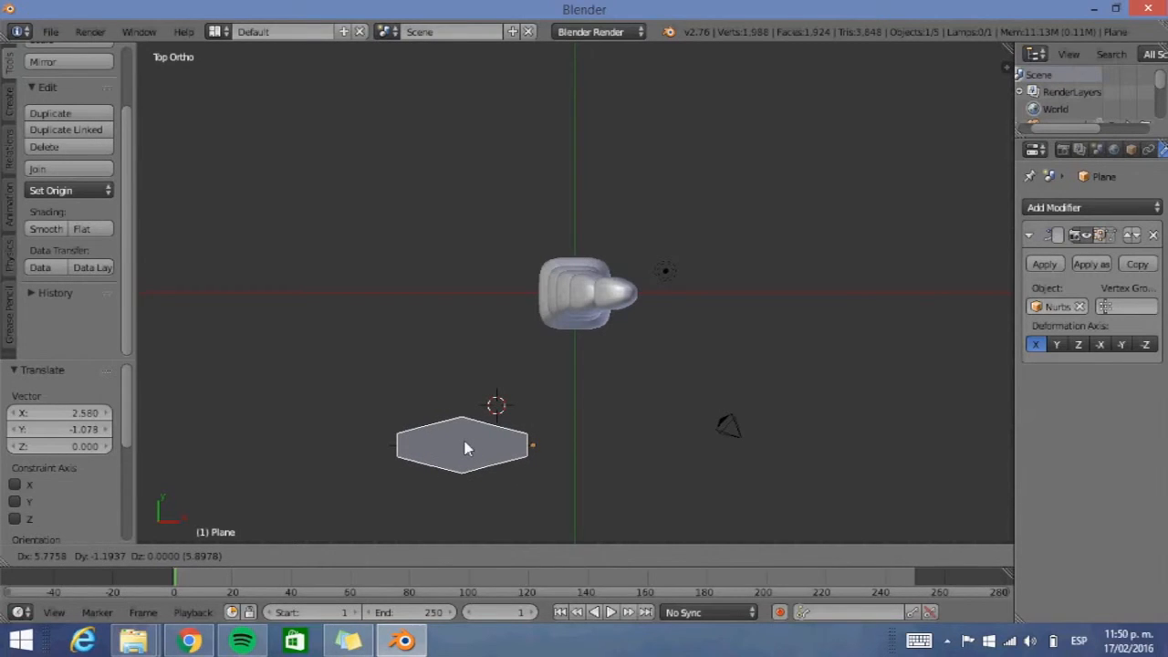
left_click(466, 449)
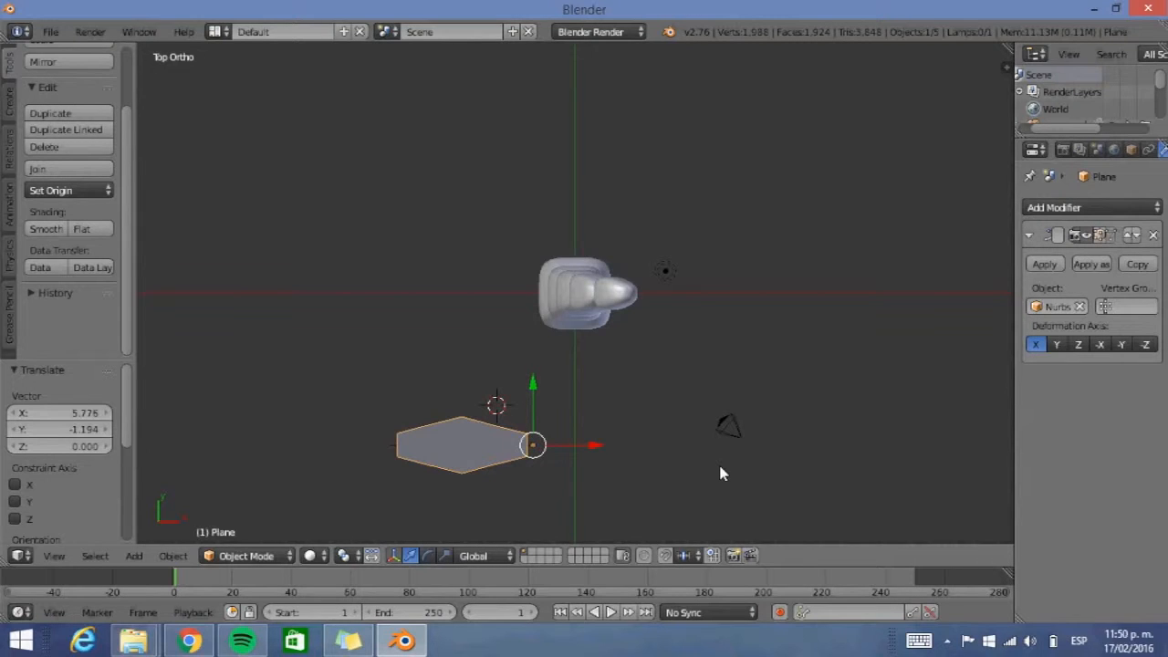
Arch the plane by moving the path's middle control point about 0.28 in X, 1.31 in Y and 2.58 in Z
right_click(391, 447)
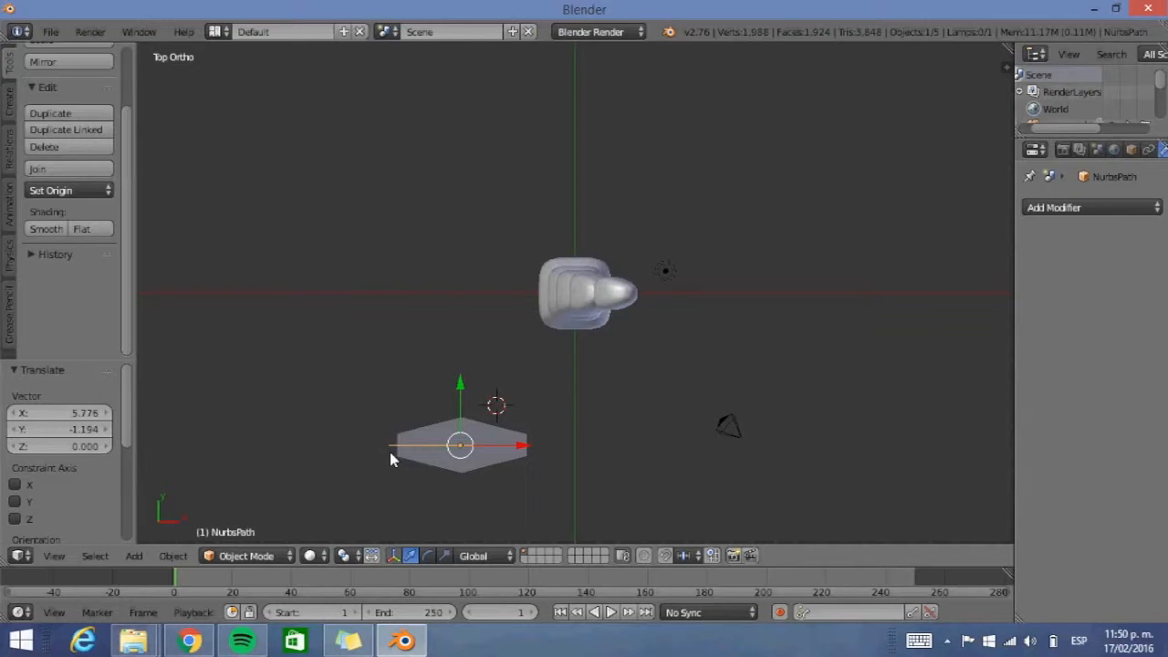
key("Tab")
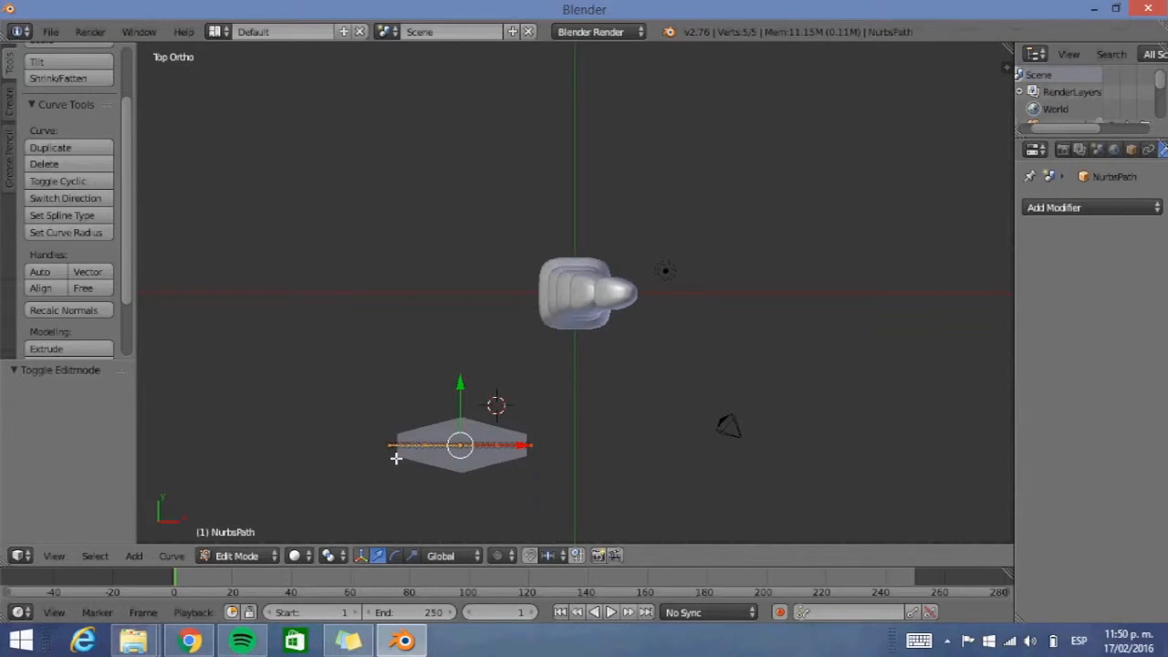
middle_click_drag(396, 456, 390, 323)
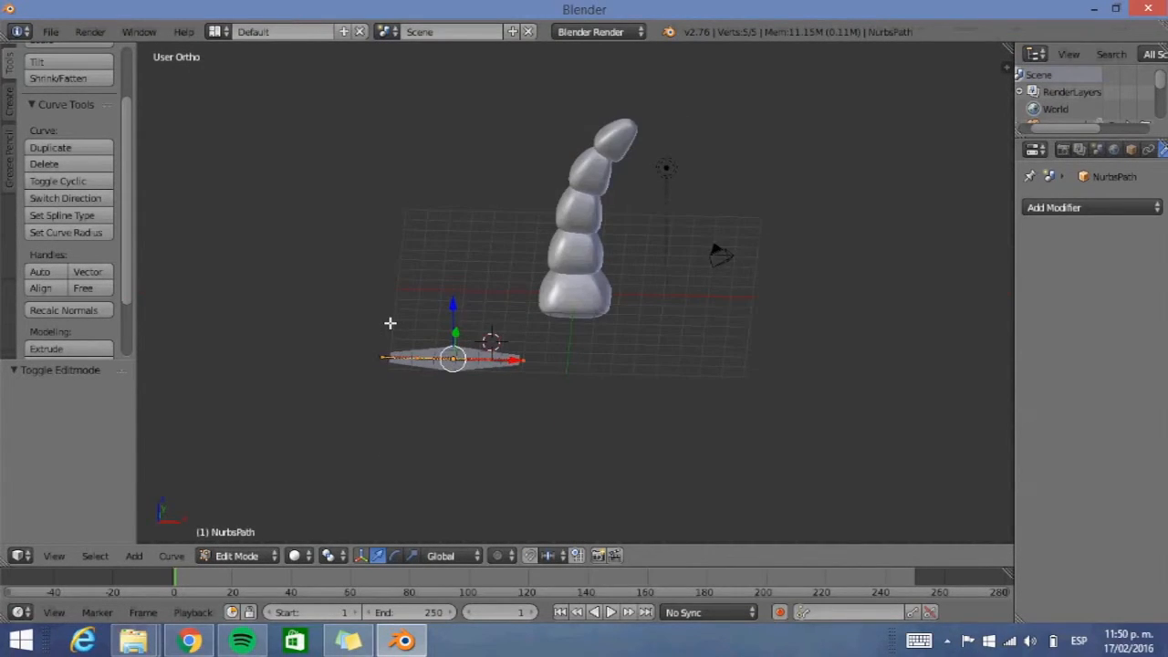
right_click(457, 362)
left_click_drag(457, 362, 465, 300)
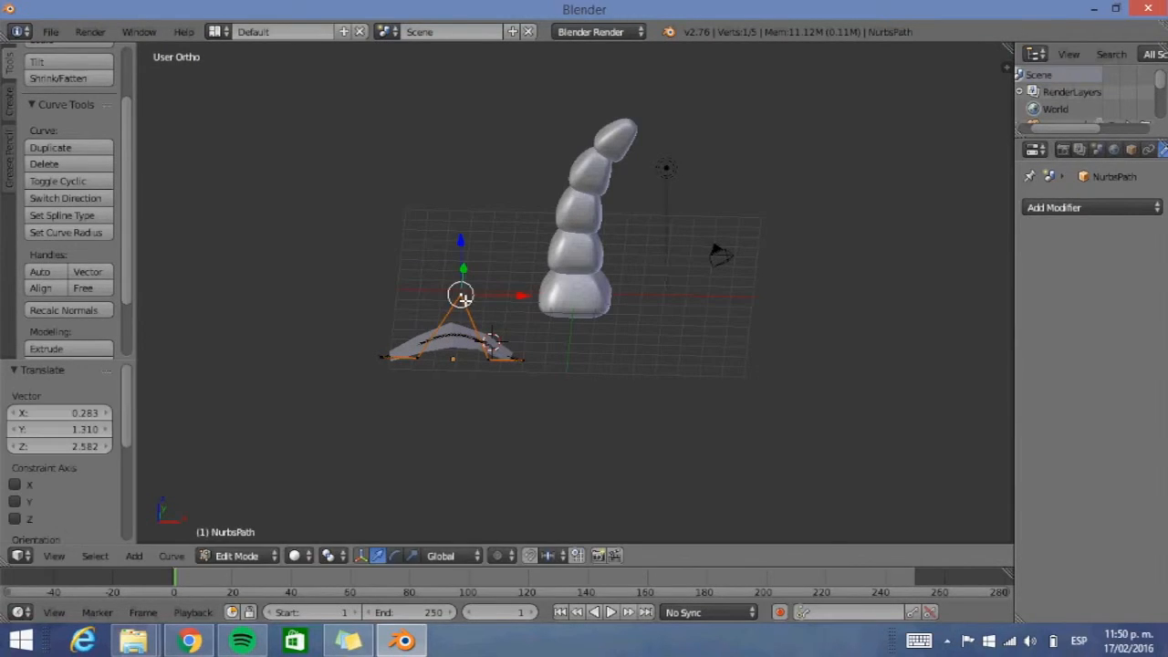
middle_click_drag(443, 386, 447, 430)
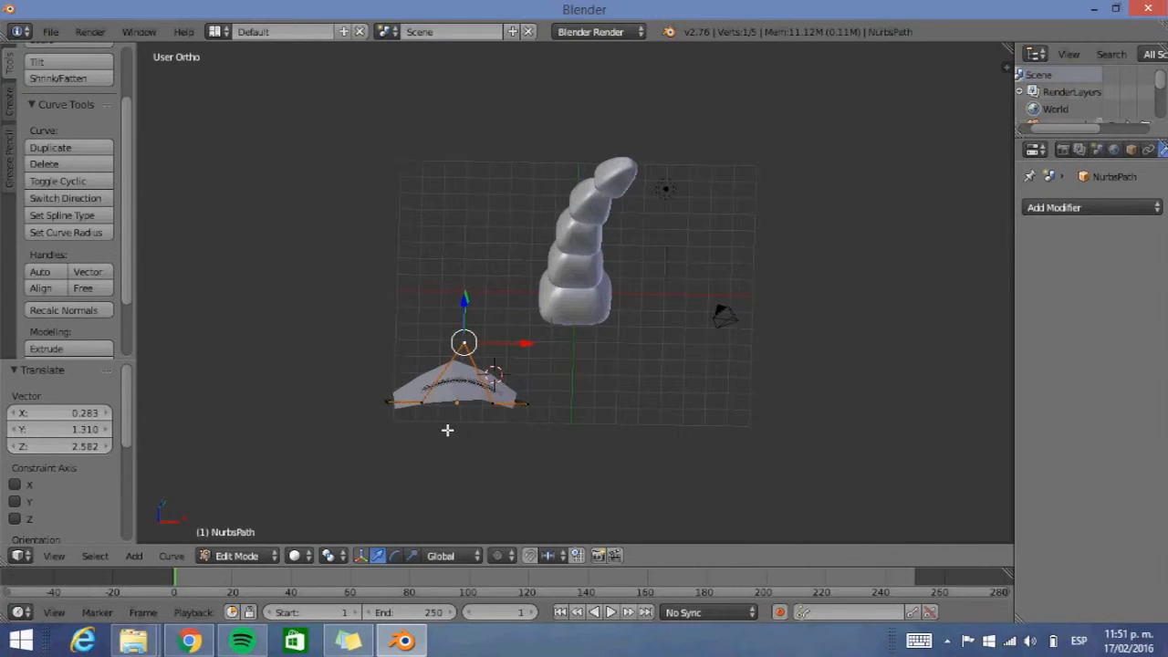
Return to Object Mode in top view and select the curved plane
key("KP_7")
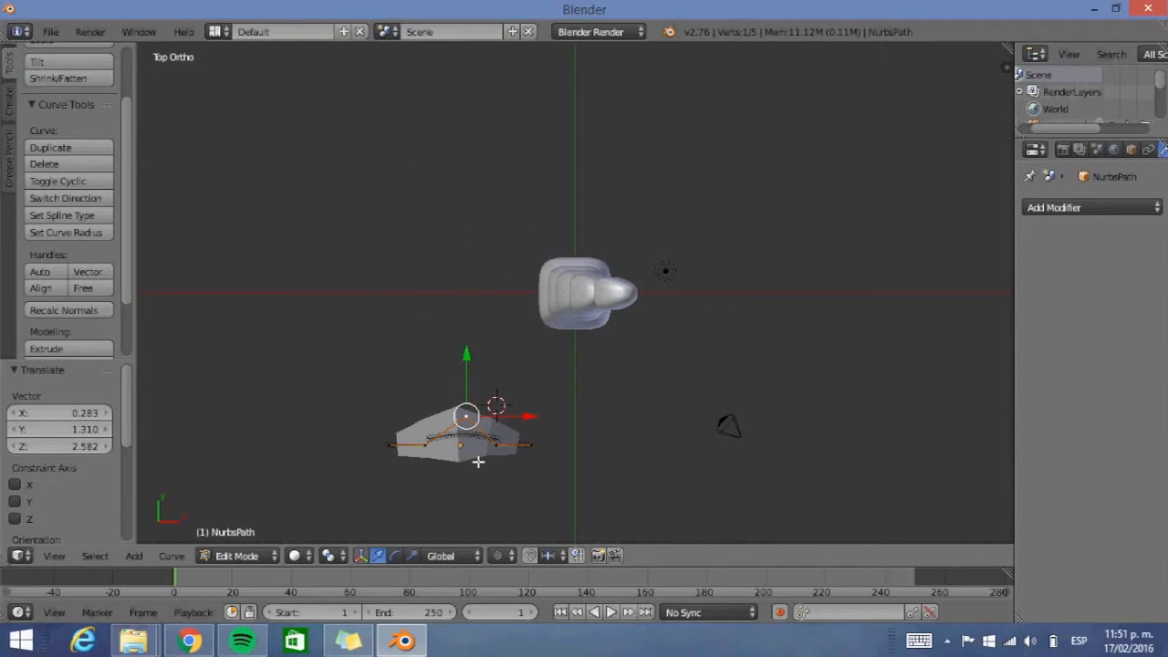
key("Tab")
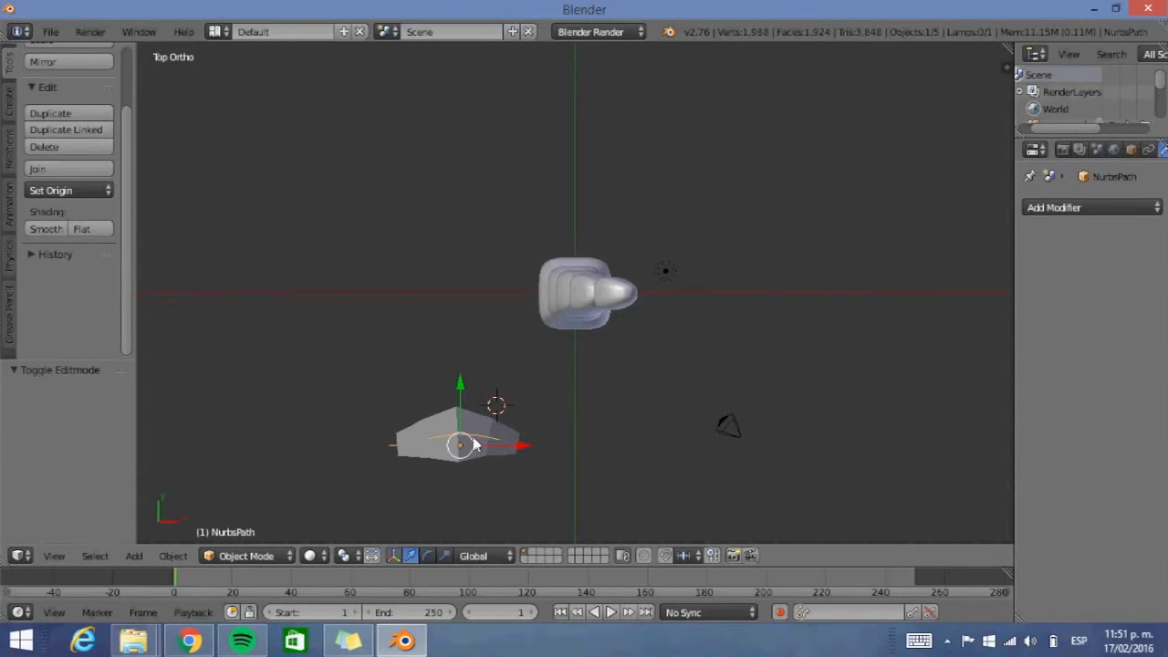
right_click(476, 438)
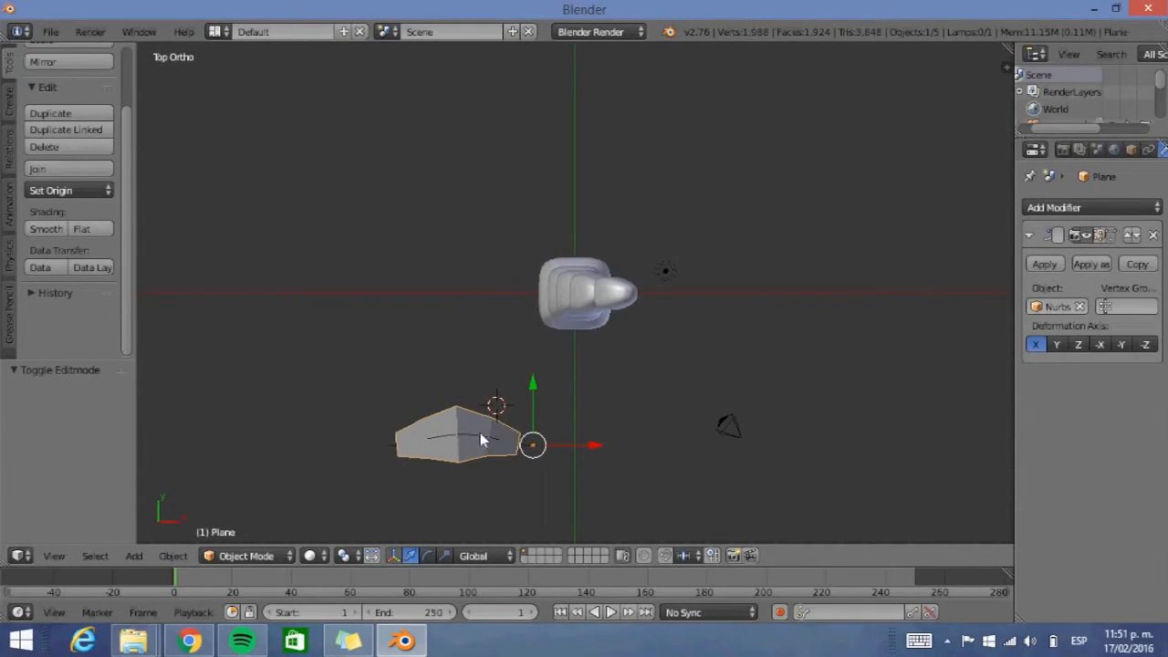
Select the curved leaf plane and apply its Curve modifier
right_click(480, 435)
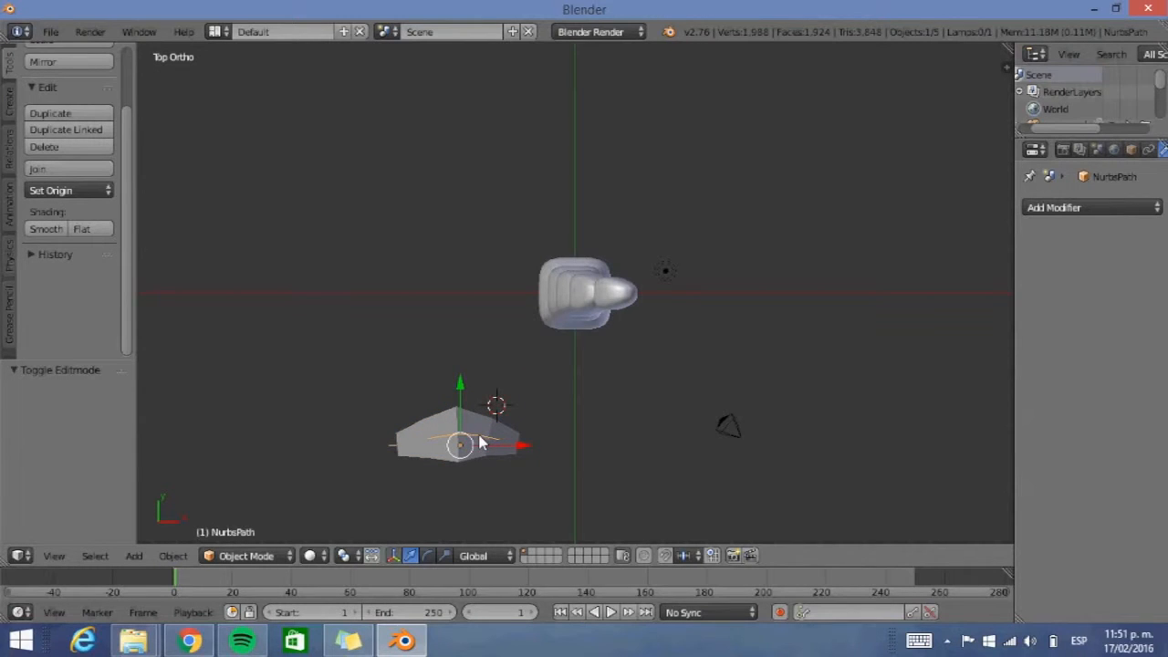
right_click(479, 449)
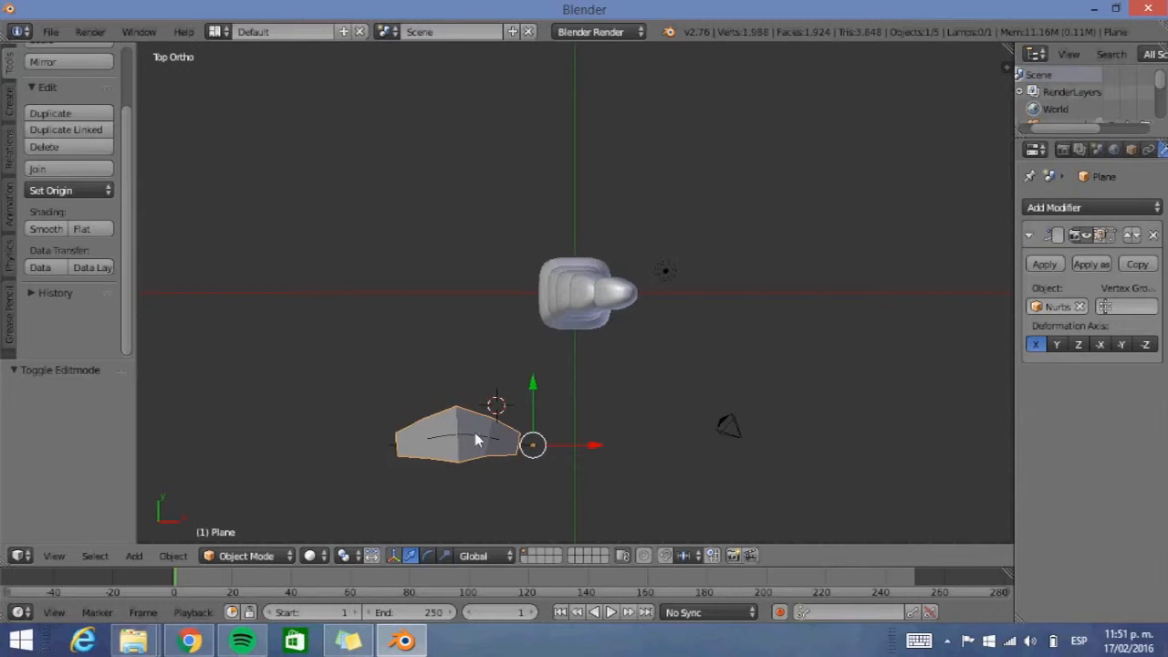
right_click(475, 436)
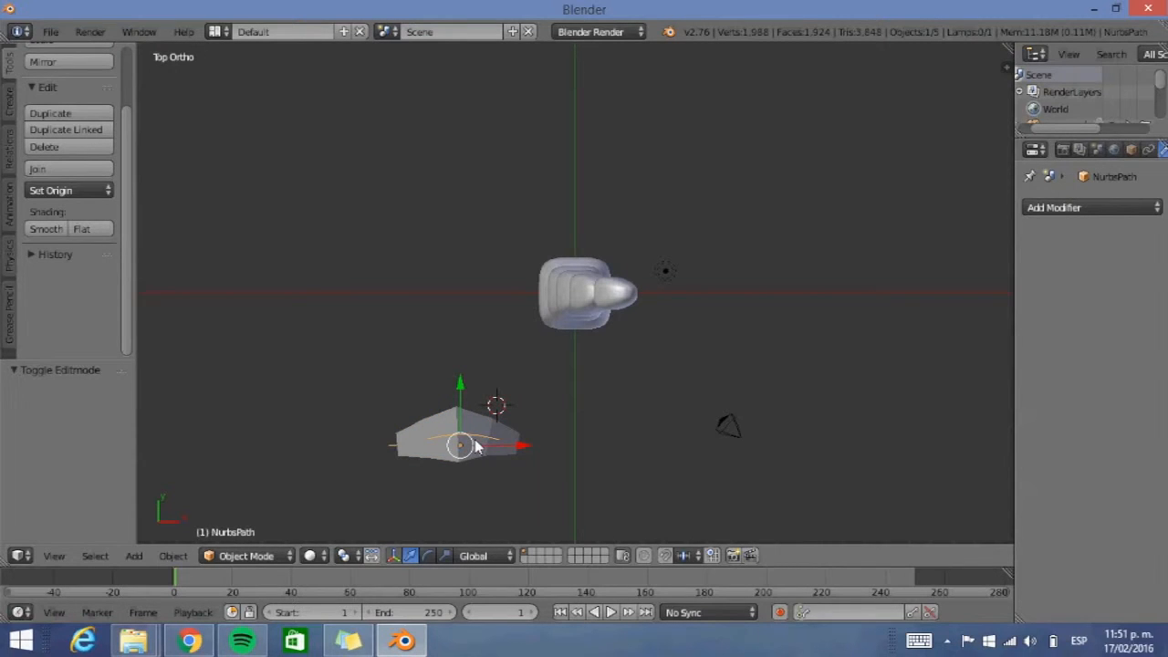
right_click(480, 448)
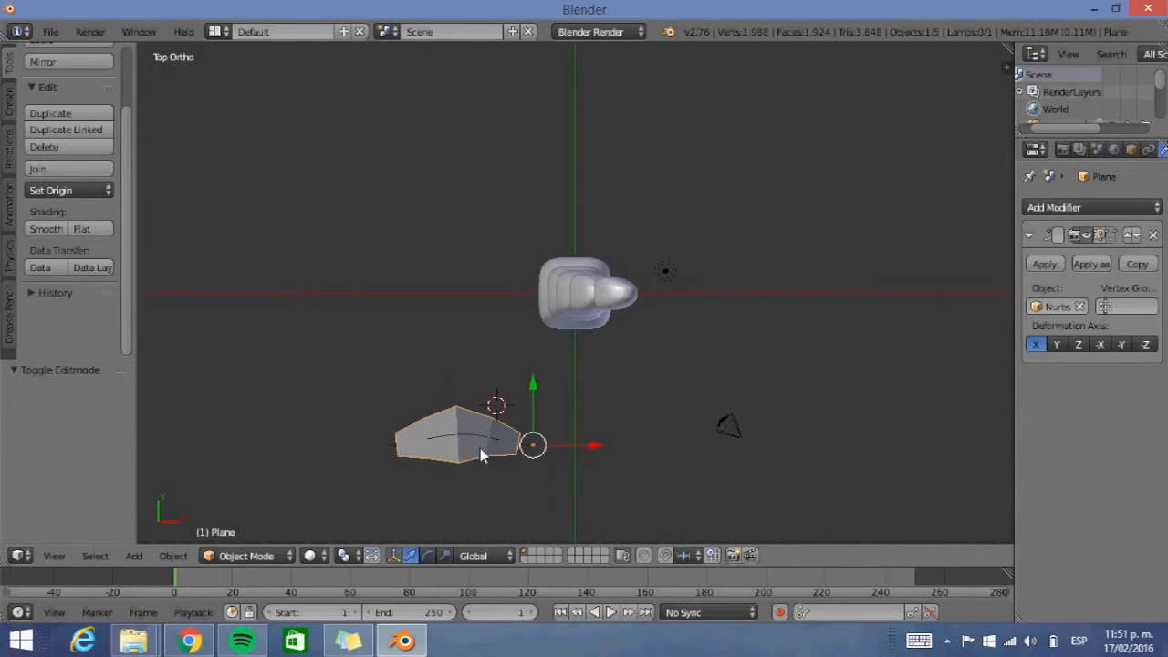
left_click(1043, 265)
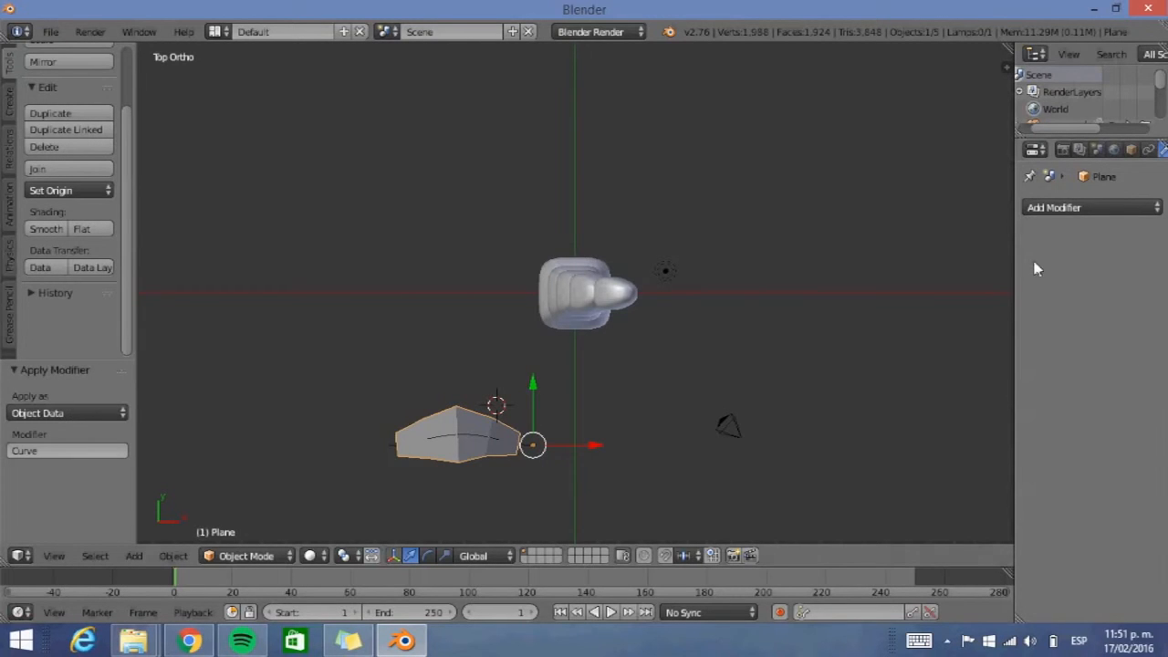
Delete the NURBS path under the leaf
right_click(480, 439)
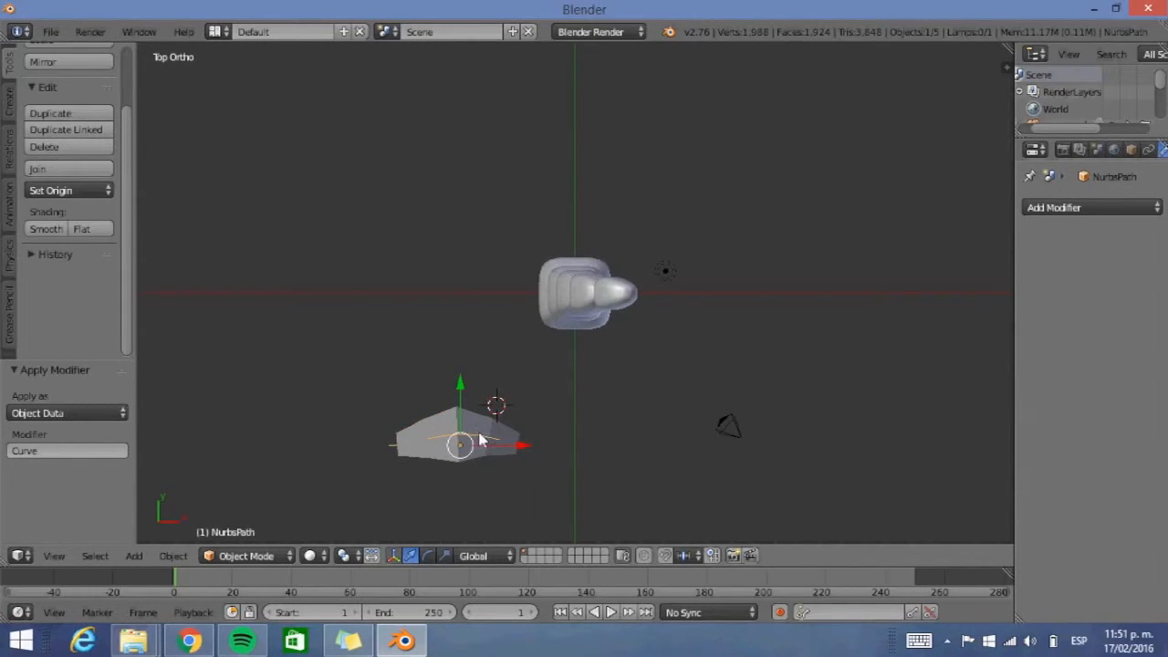
key("x")
left_click(473, 436)
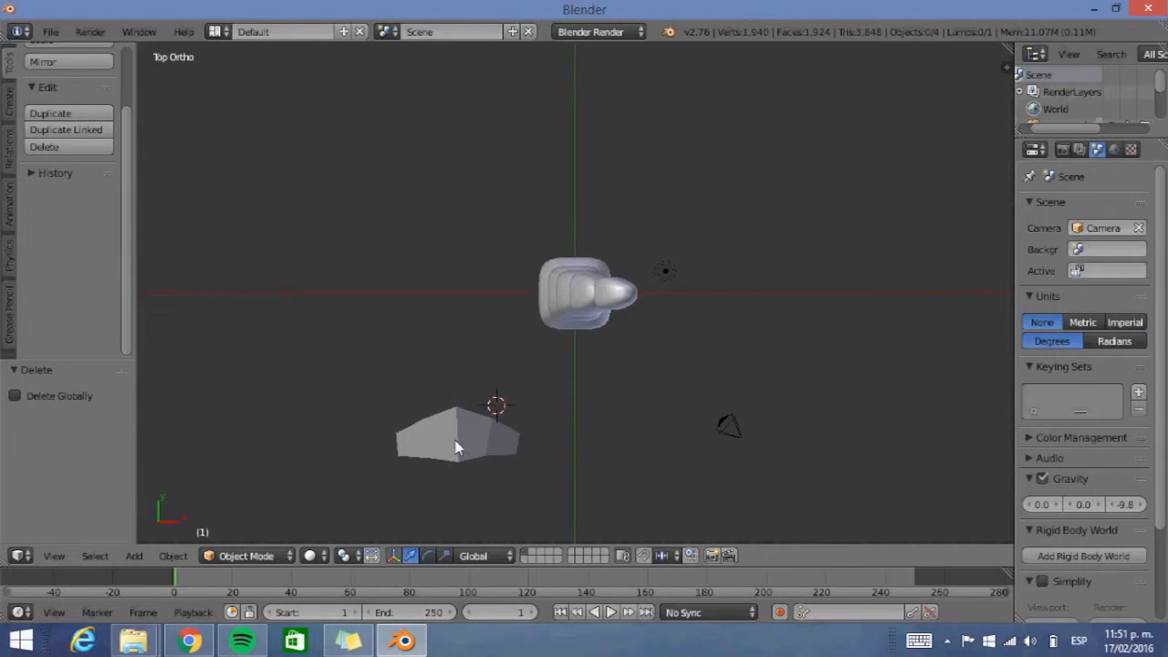
Add a Subdivision Surface modifier to the leaf plane with 2 view subdivisions
right_click(458, 447)
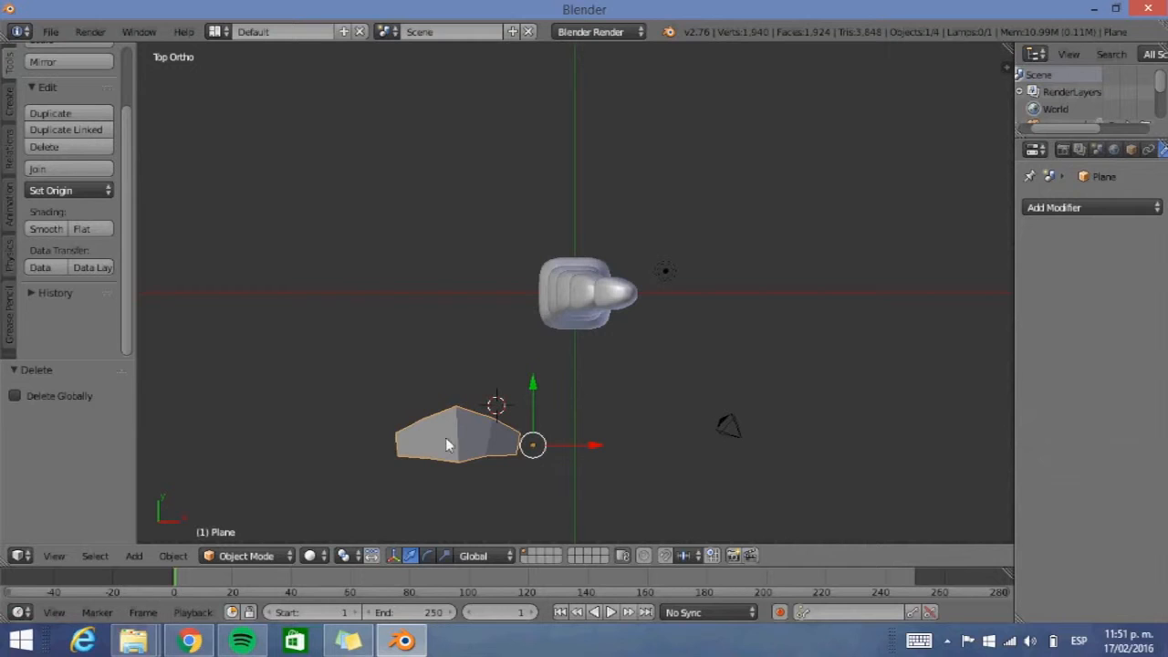
middle_click_drag(474, 445, 476, 360)
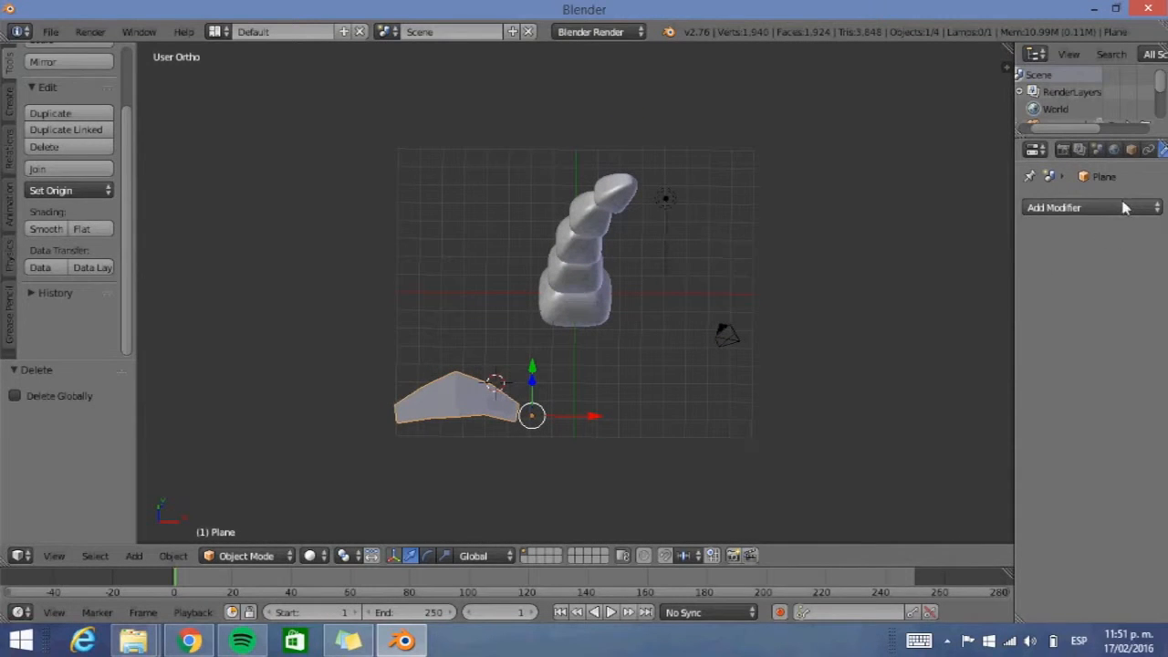
left_click(1124, 209)
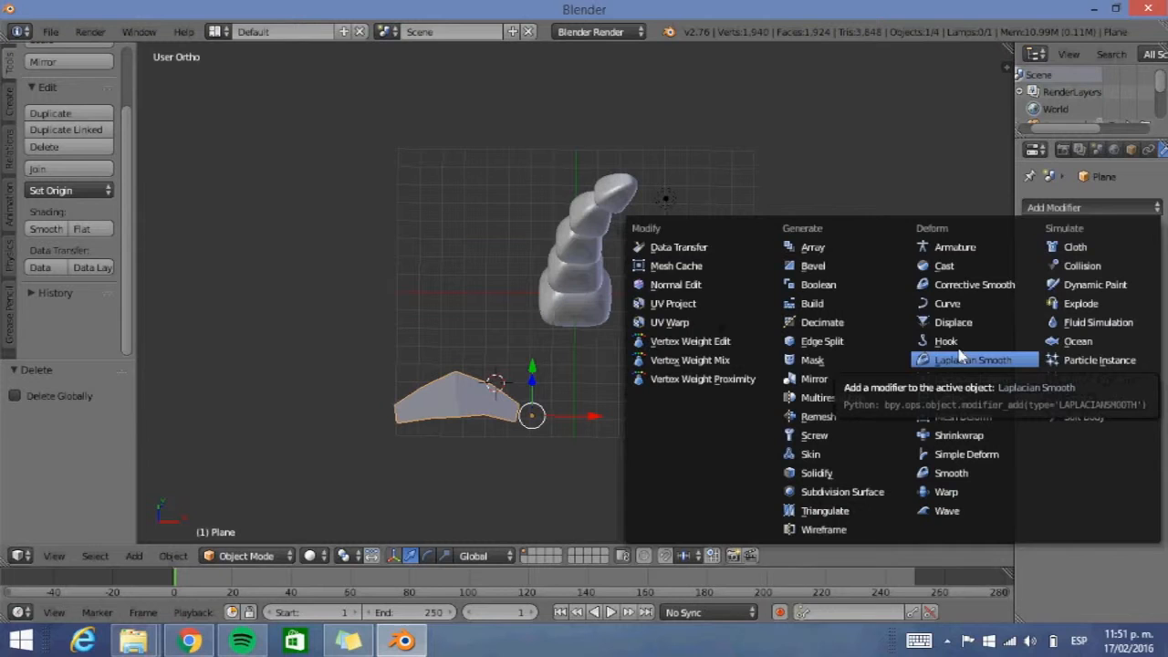
left_click(874, 496)
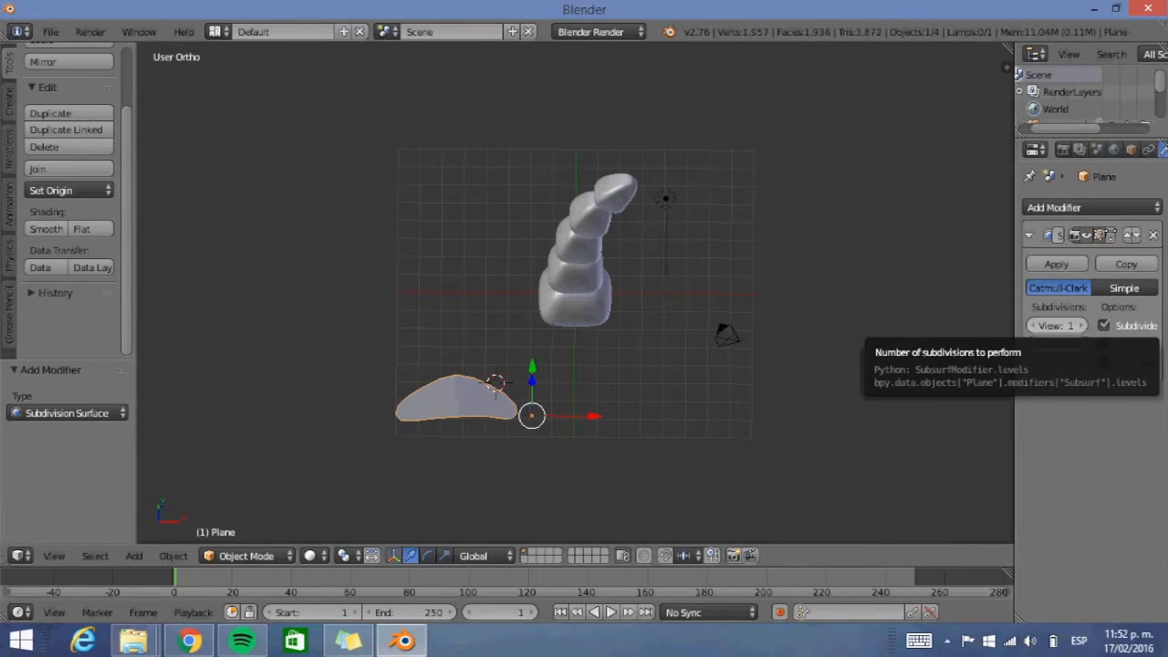
left_click(1084, 327)
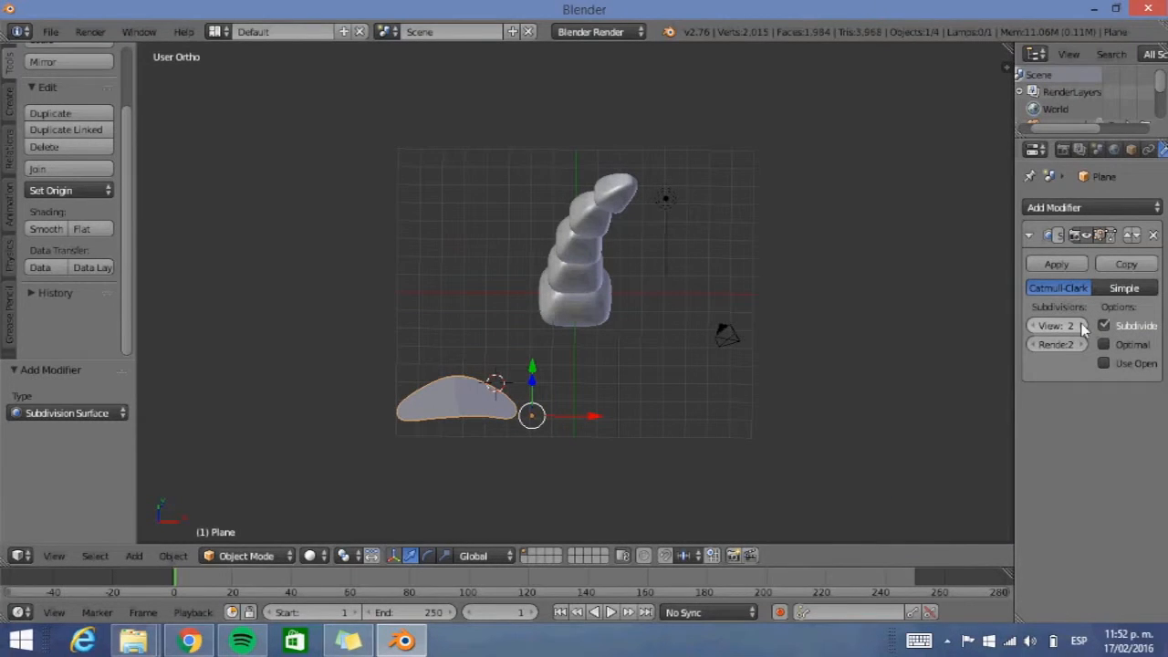
Shade the leaf smooth and apply its Subdivision Surface modifier
left_click(53, 231)
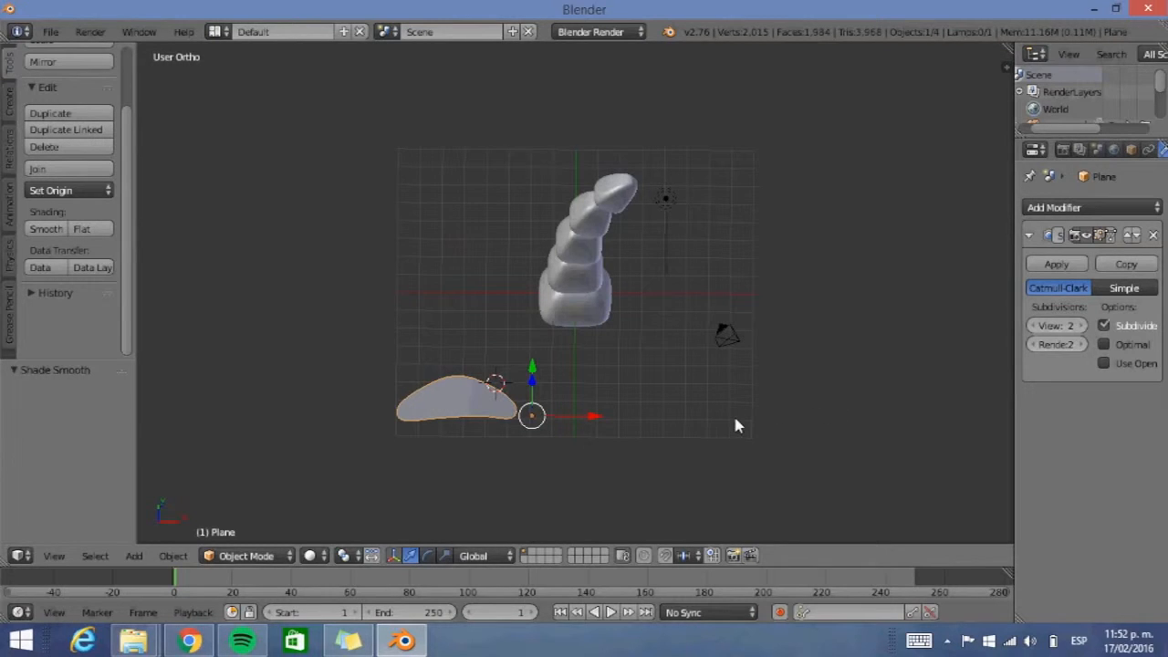
left_click(1054, 266)
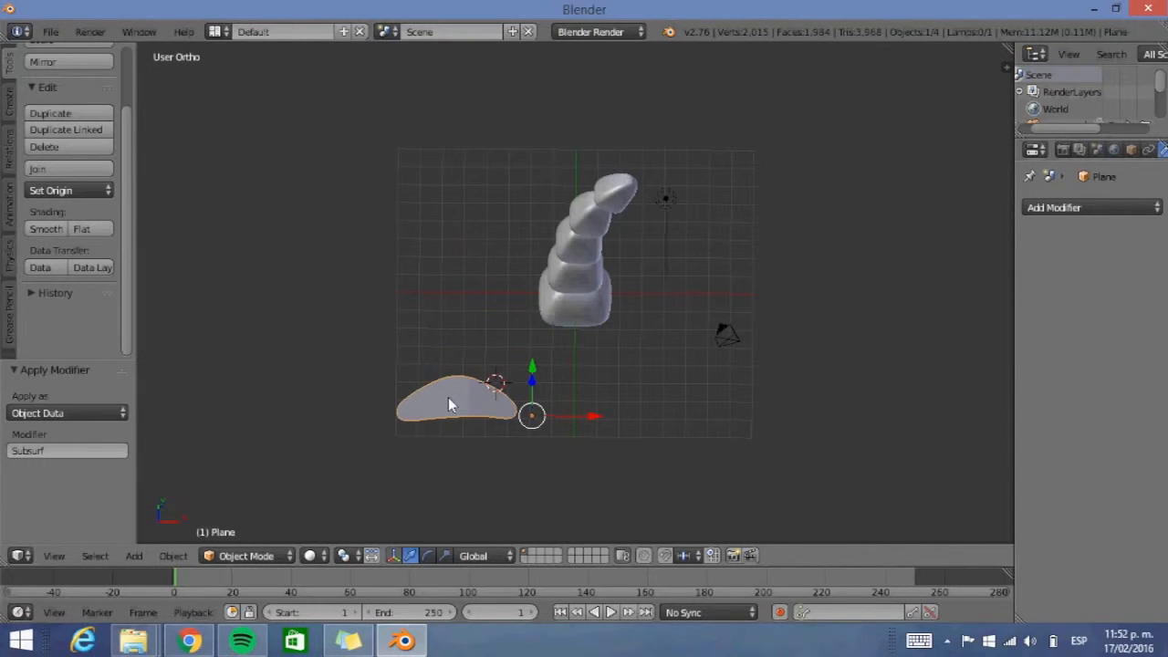
middle_click_drag(448, 407, 450, 424)
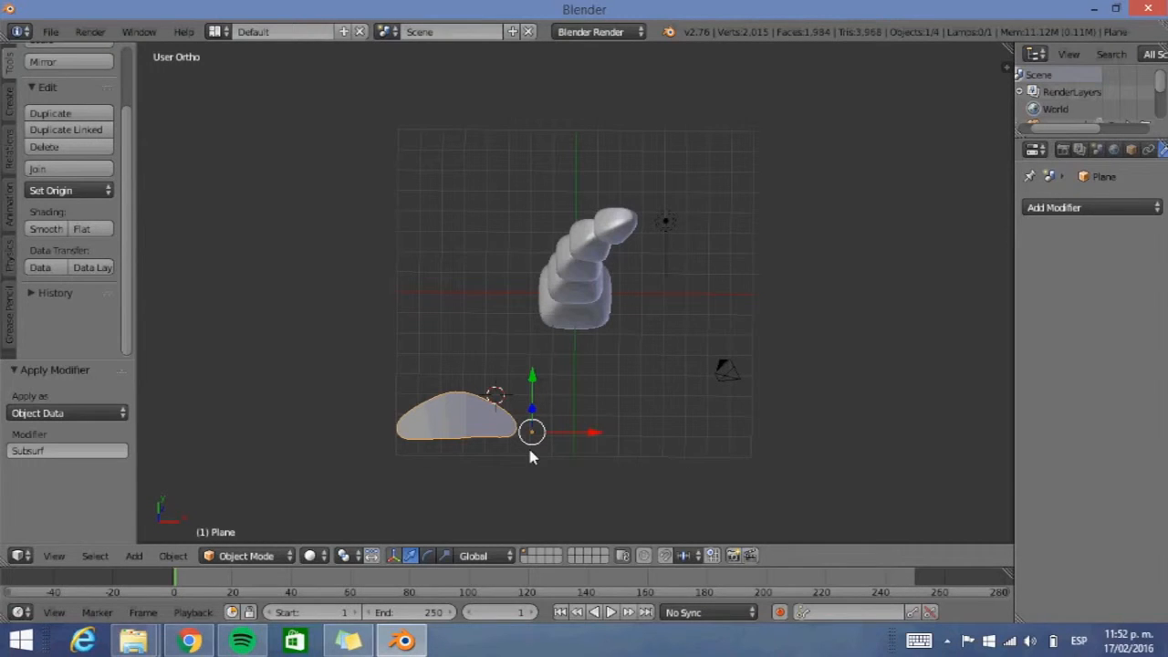
In Edit Mode, shift the leaf's whole mesh about 0.616 along X so its end meets the object origin, and return to Object Mode
key("KP_7")
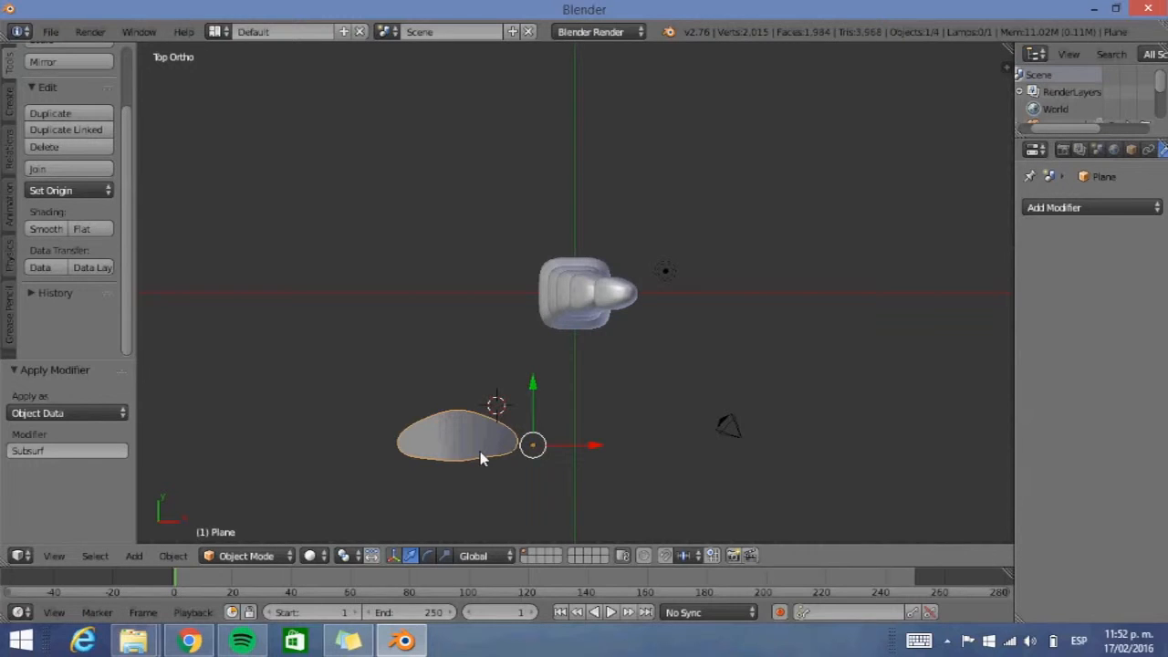
key("Tab")
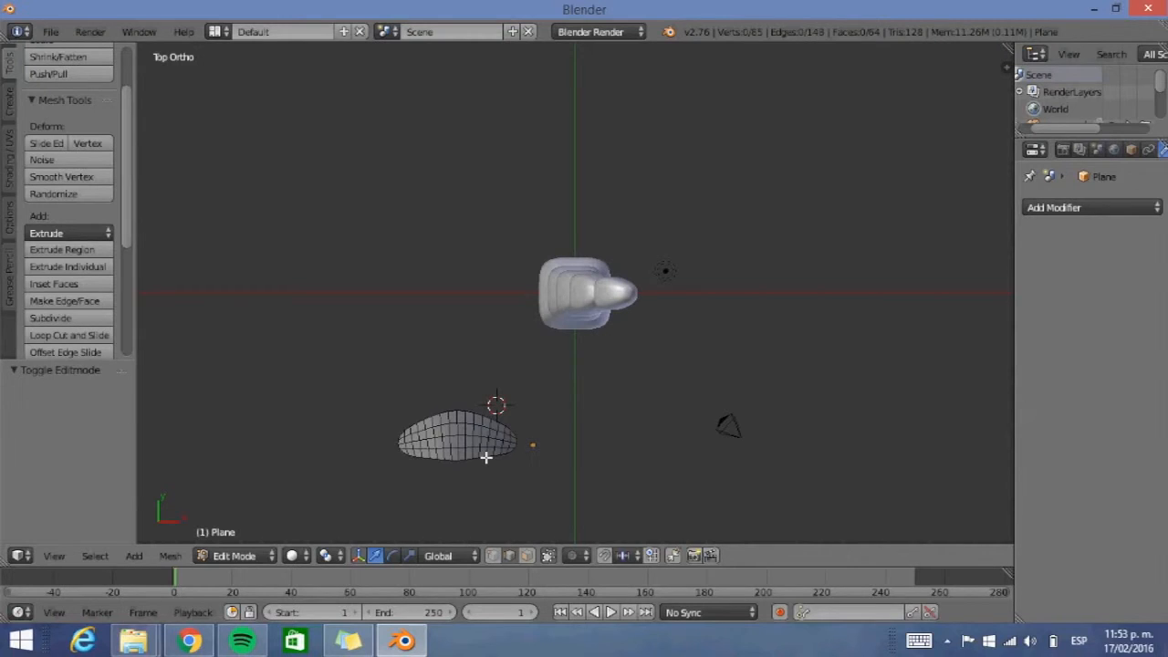
key("a")
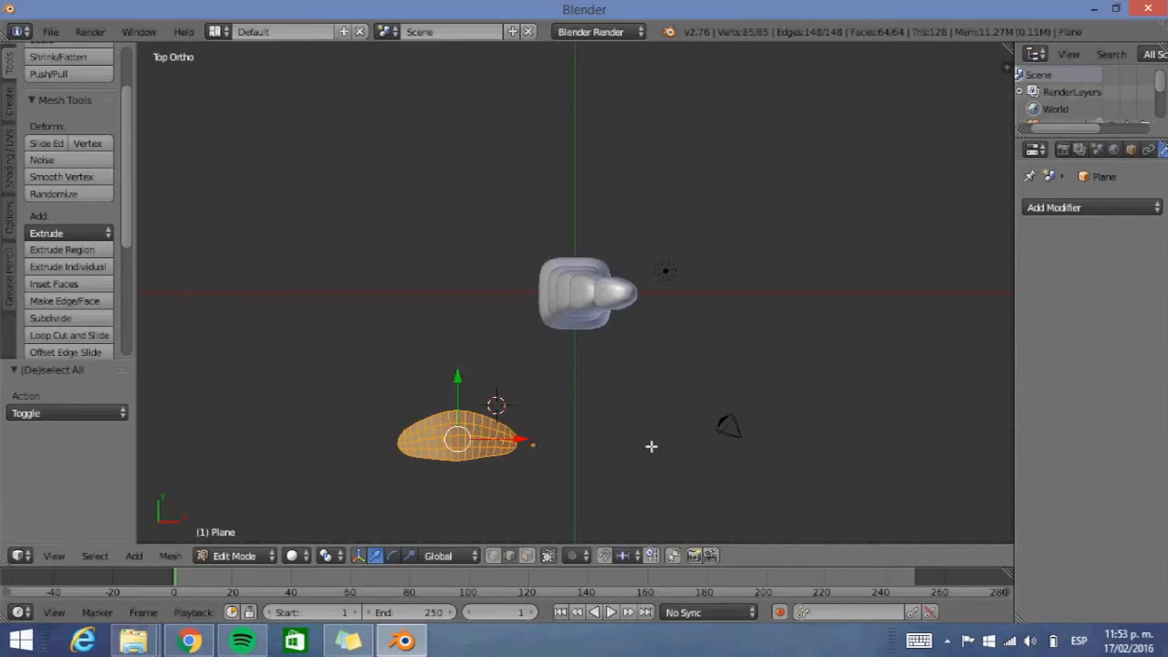
key("g")
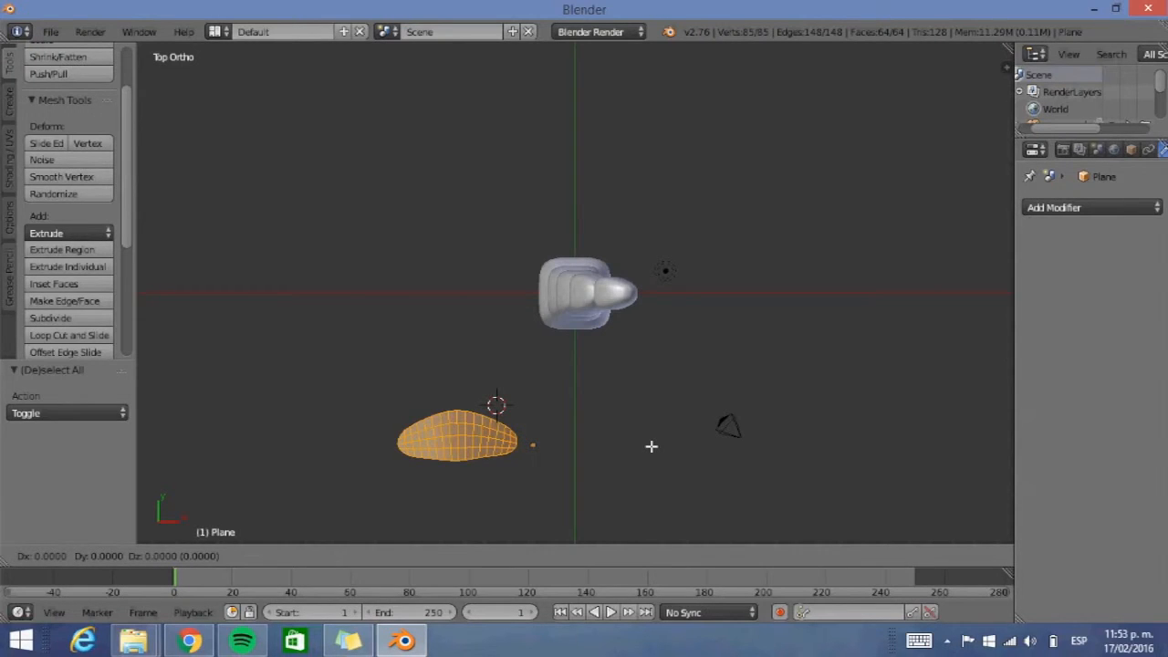
key("x")
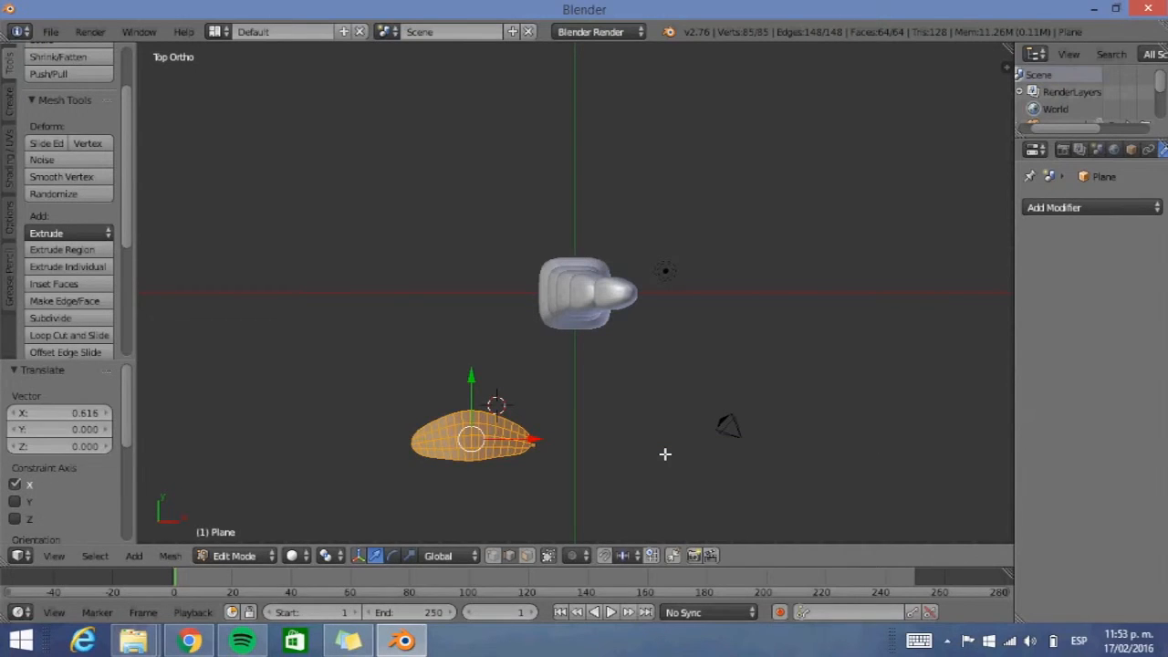
key("a")
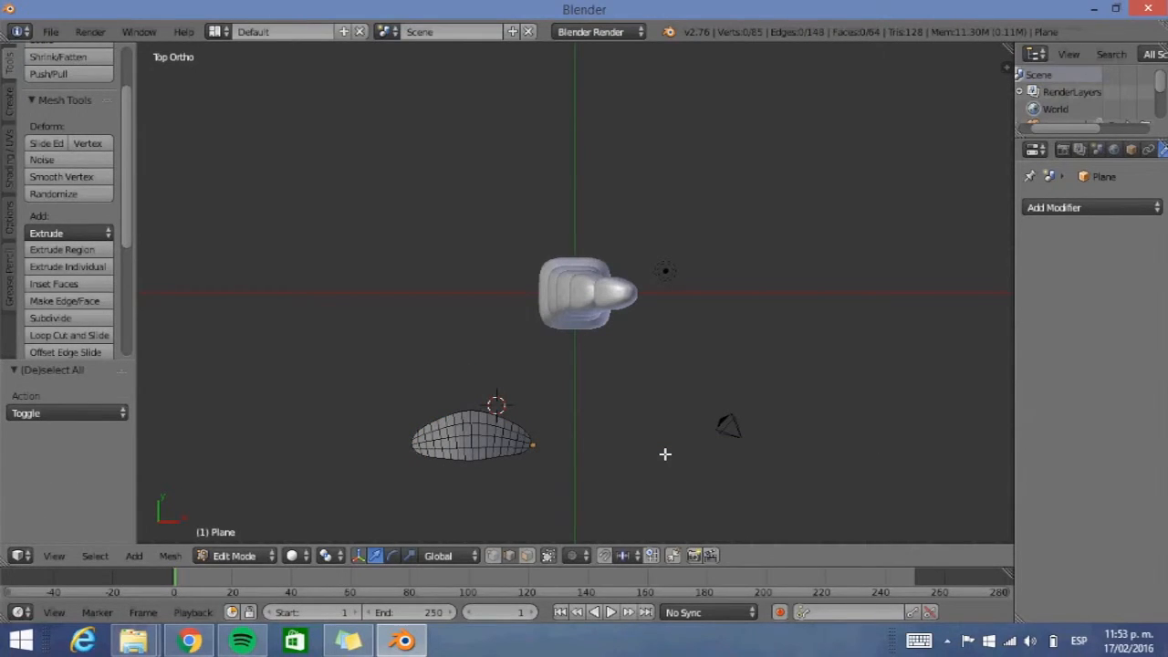
key("Tab")
Move the leaf about 3.196 along X, and a further -0.539 in X and 2.233 in Y toward the trunk, in top view
middle_click_drag(660, 454, 652, 410)
key("KP_7")
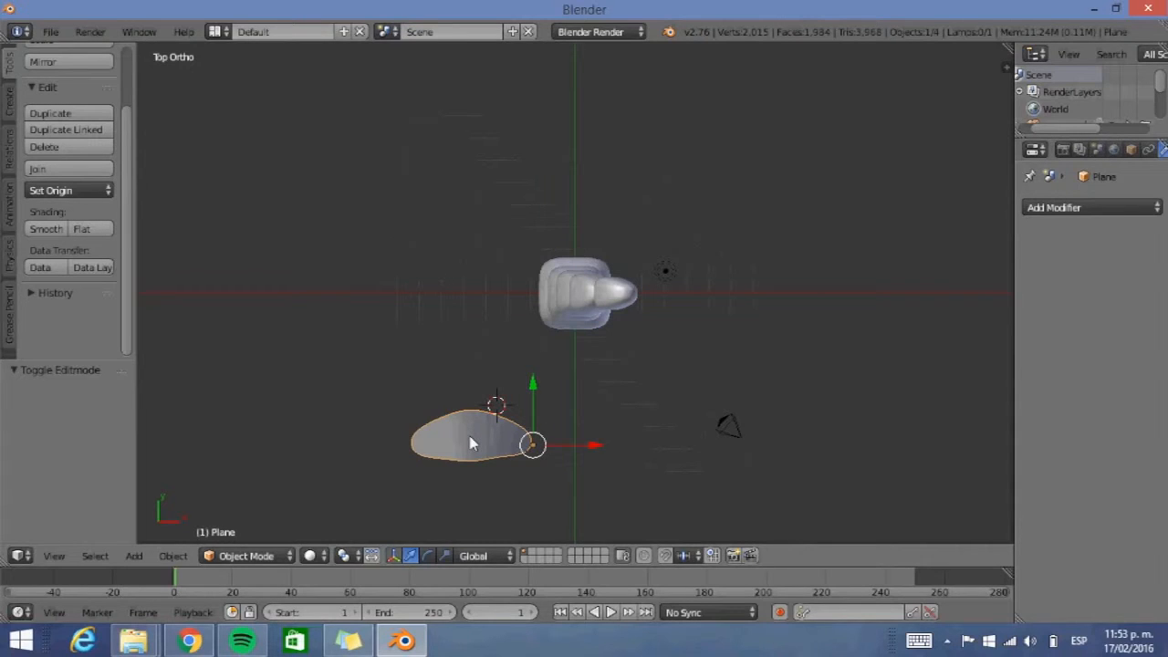
key("g")
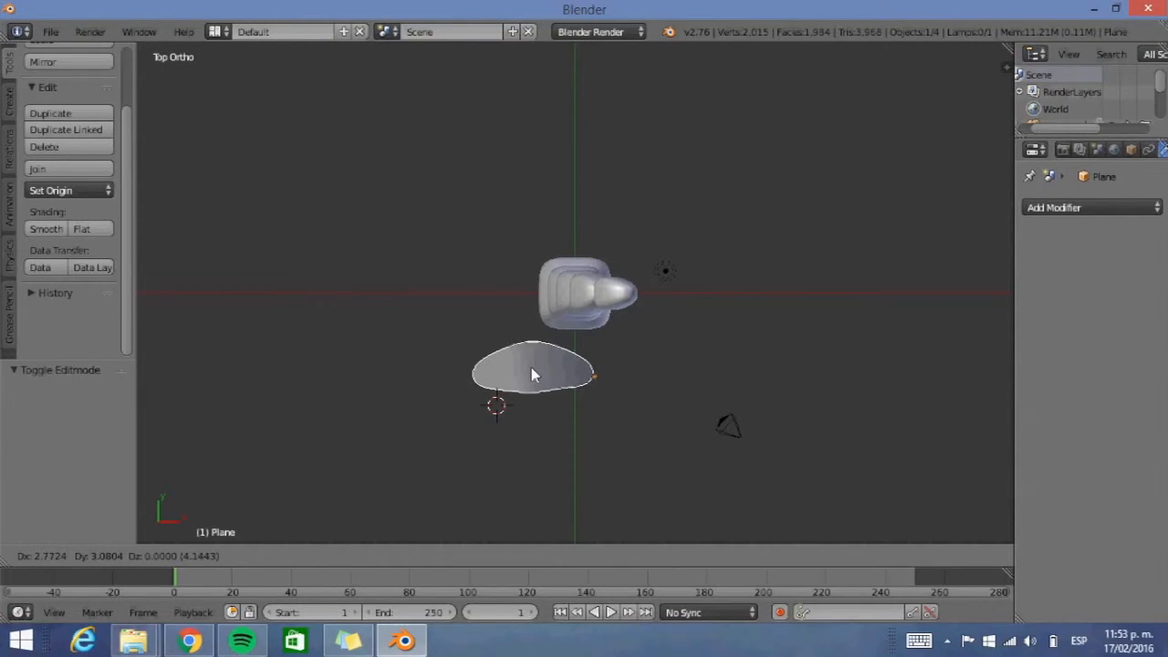
key("x")
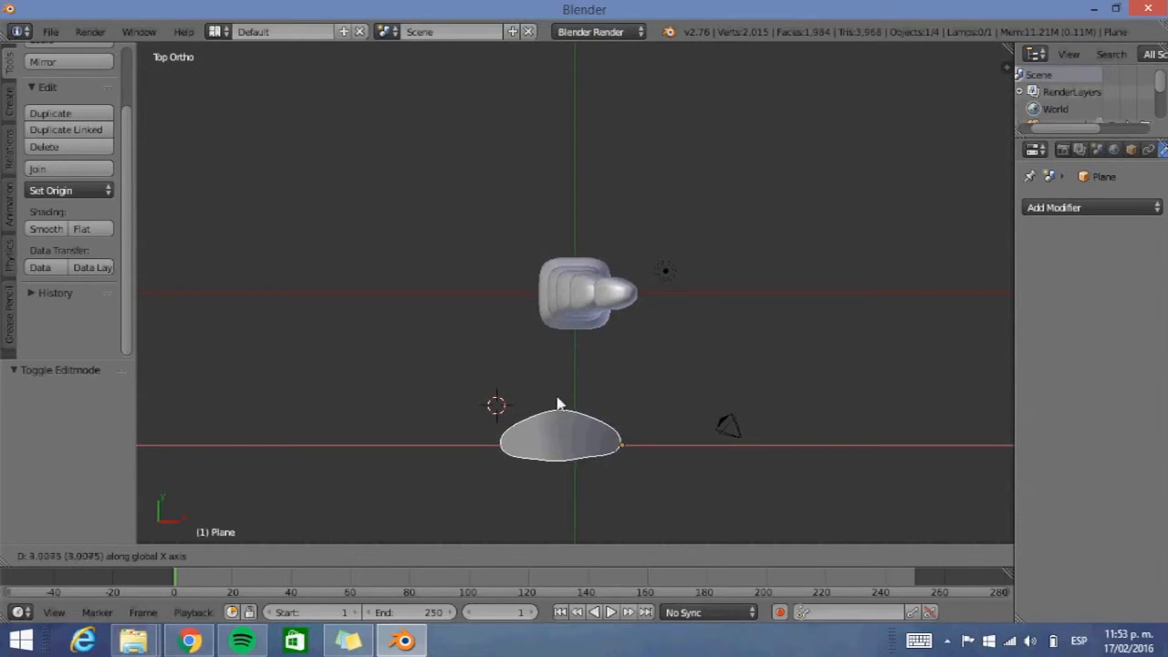
left_click(537, 431)
key("g")
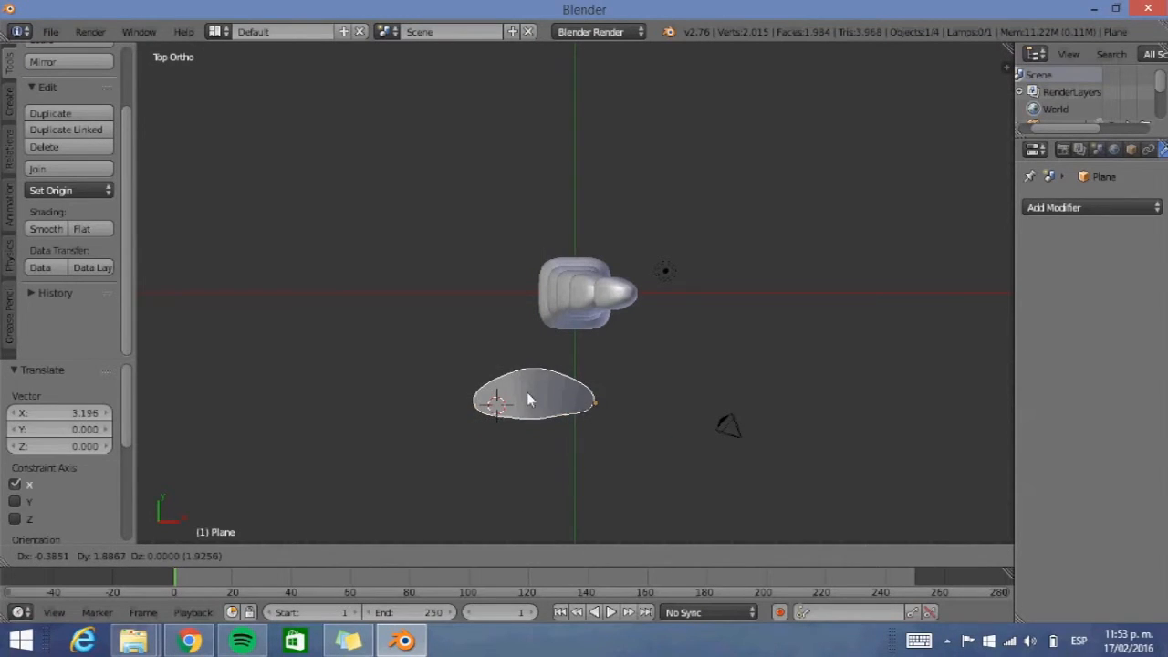
left_click(525, 390)
Raise the leaf about 9.686 along Z, just above the top of the trunk
middle_click_drag(590, 472, 590, 308)
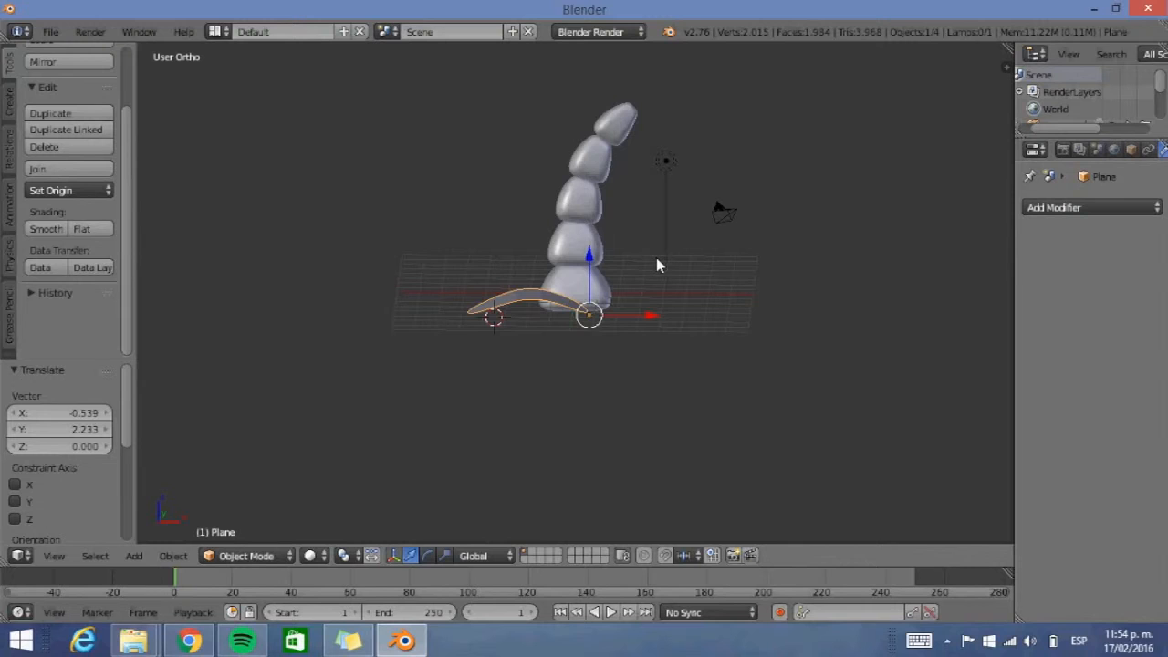
mouse_move(657, 259)
middle_mouse_down()
mouse_move(649, 292)
mouse_move(648, 251)
mouse_move(662, 252)
middle_mouse_up()
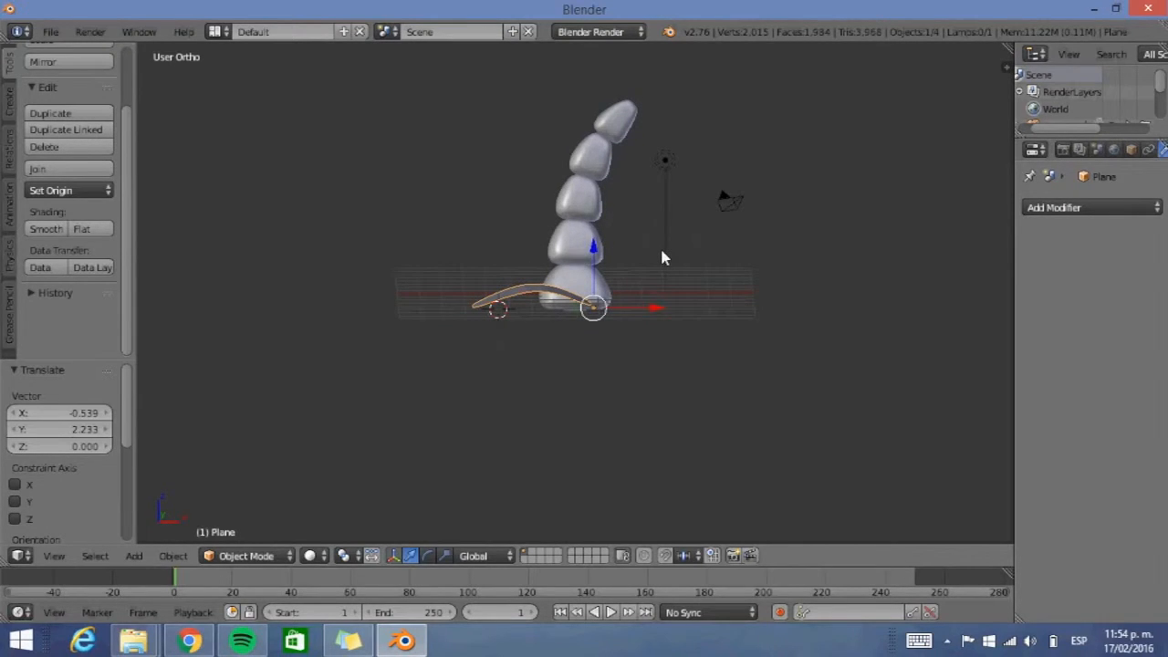
key("g")
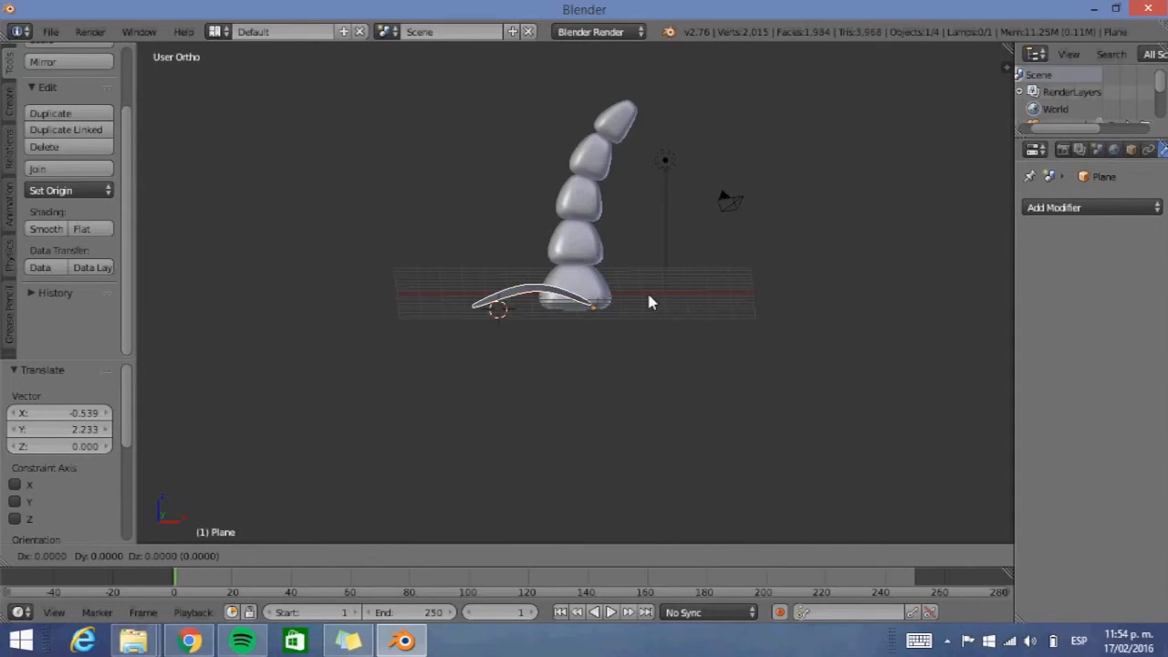
key("z")
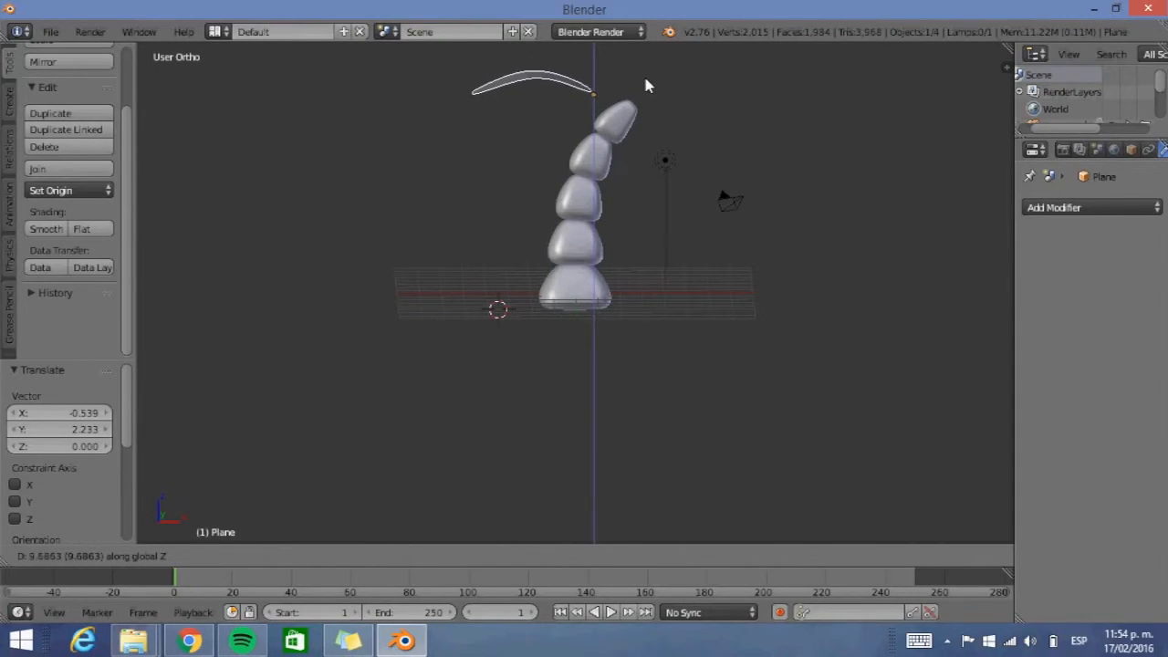
left_click(646, 84)
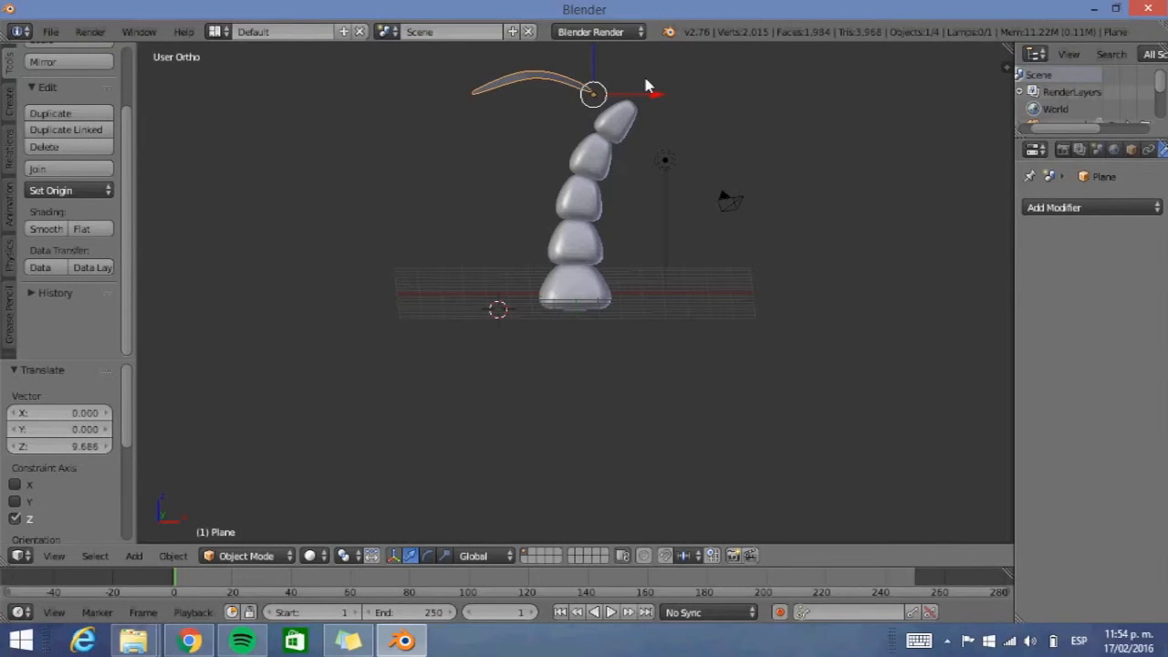
Move the leaf about 1.809 along X so its origin end lines up with the trunk's tip
key("g")
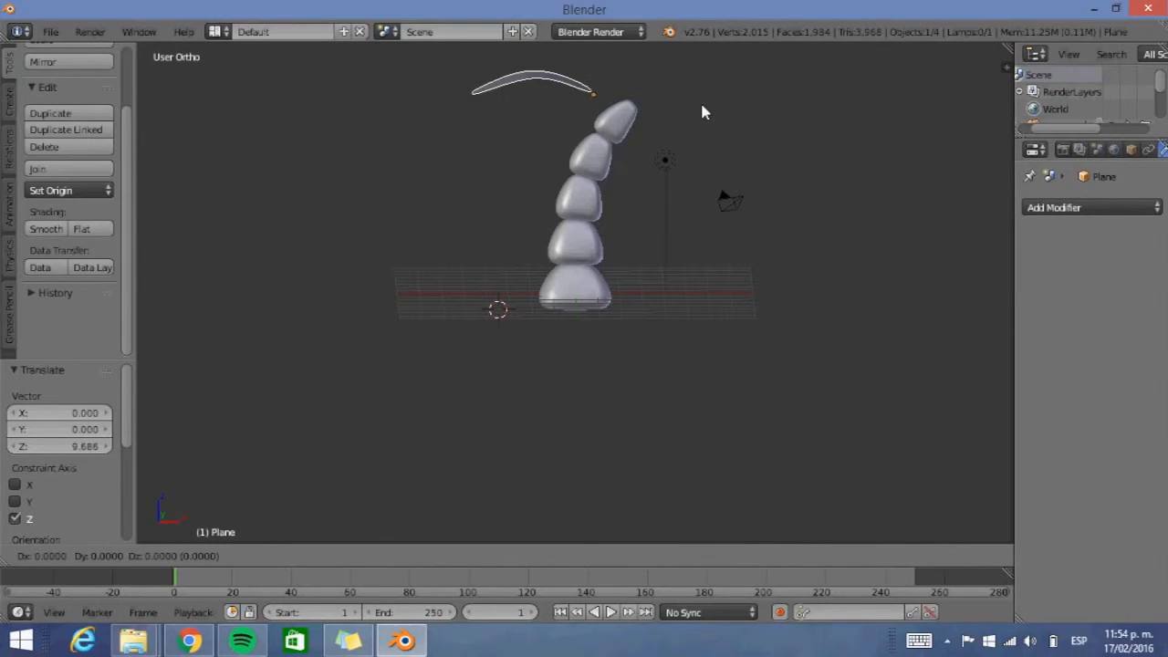
key("x")
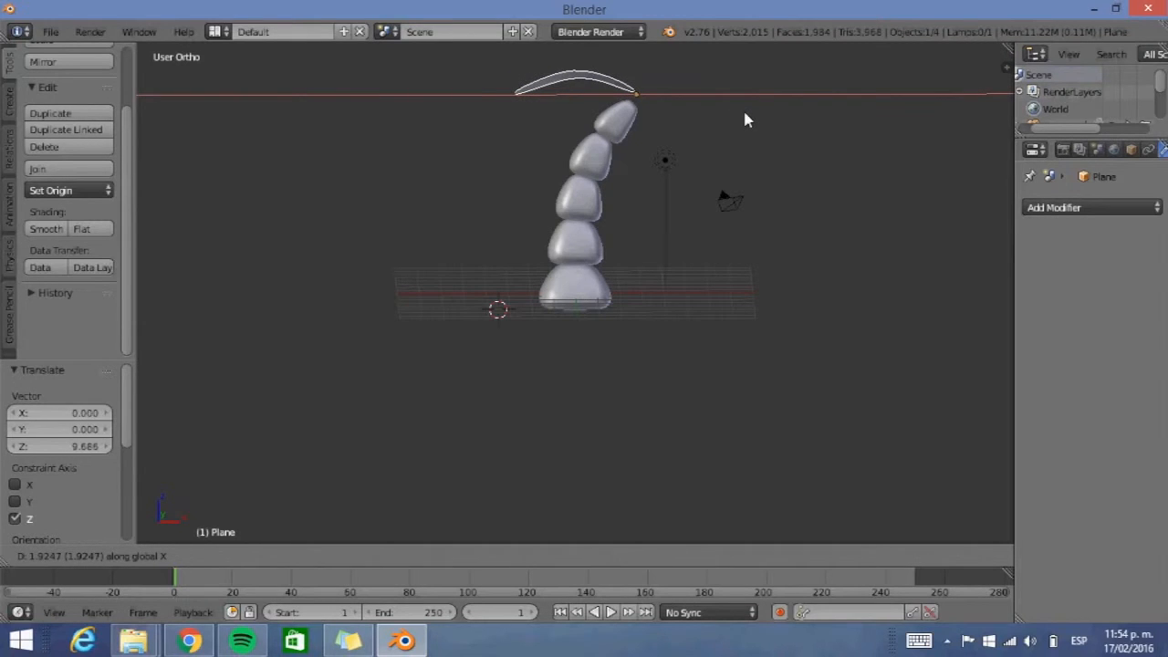
left_click(742, 120)
Move the leaf about -0.05 in X, 4.673 in Y and 0.223 in Z so it sits over the trunk's tip
middle_click_drag(729, 134, 698, 312)
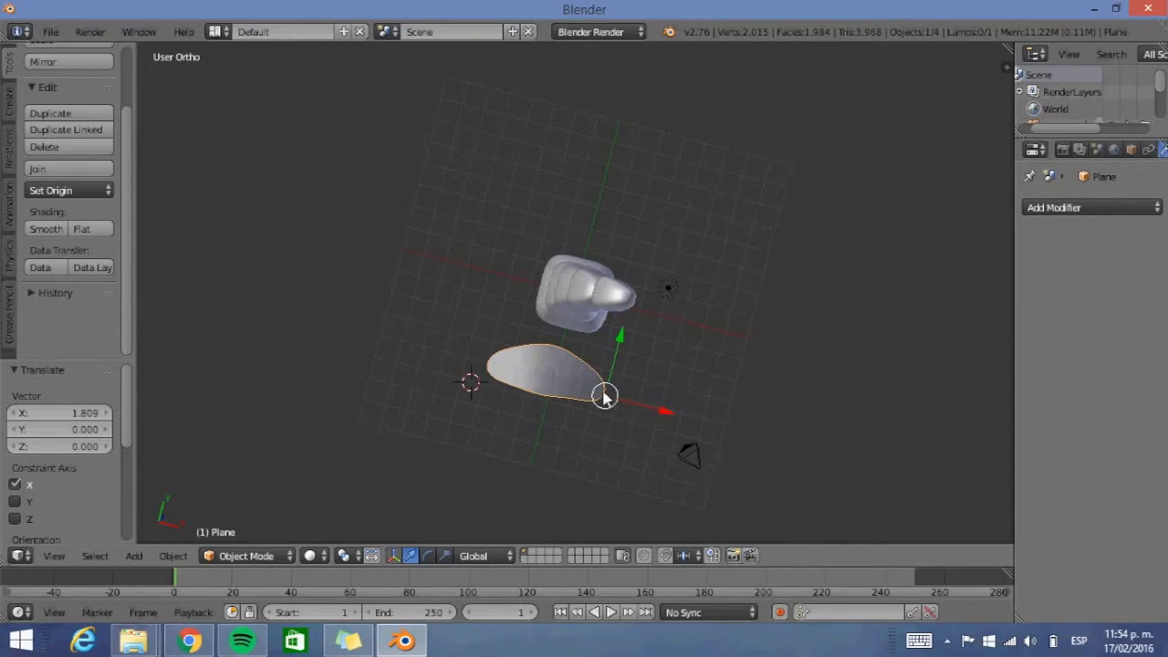
key("g")
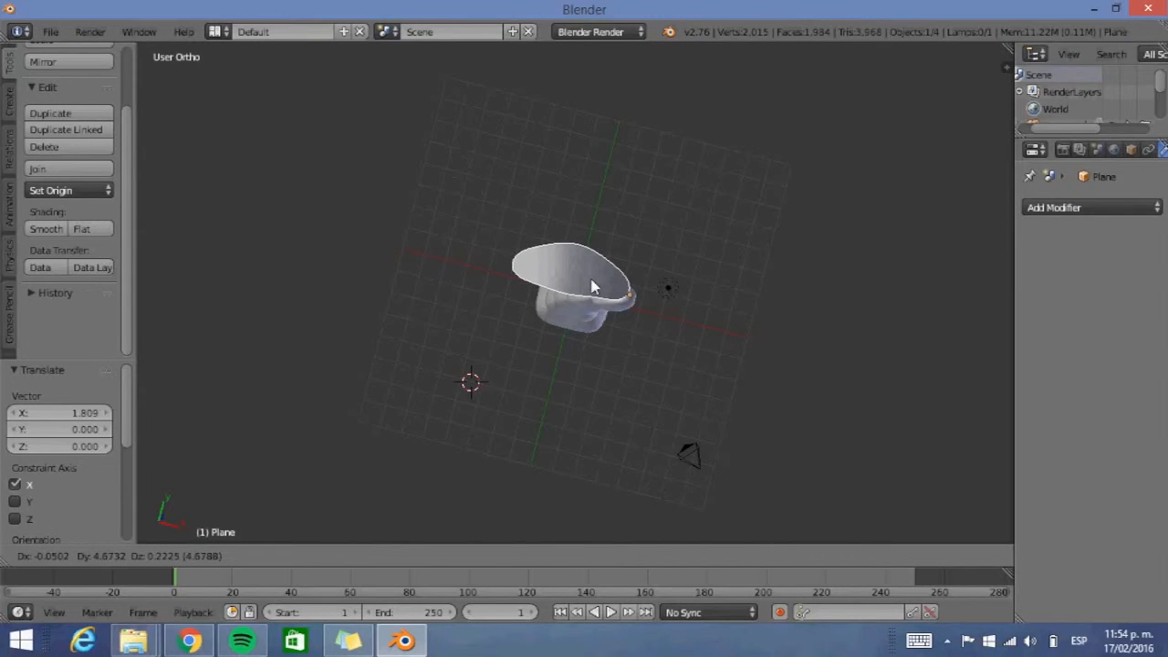
left_click(594, 287)
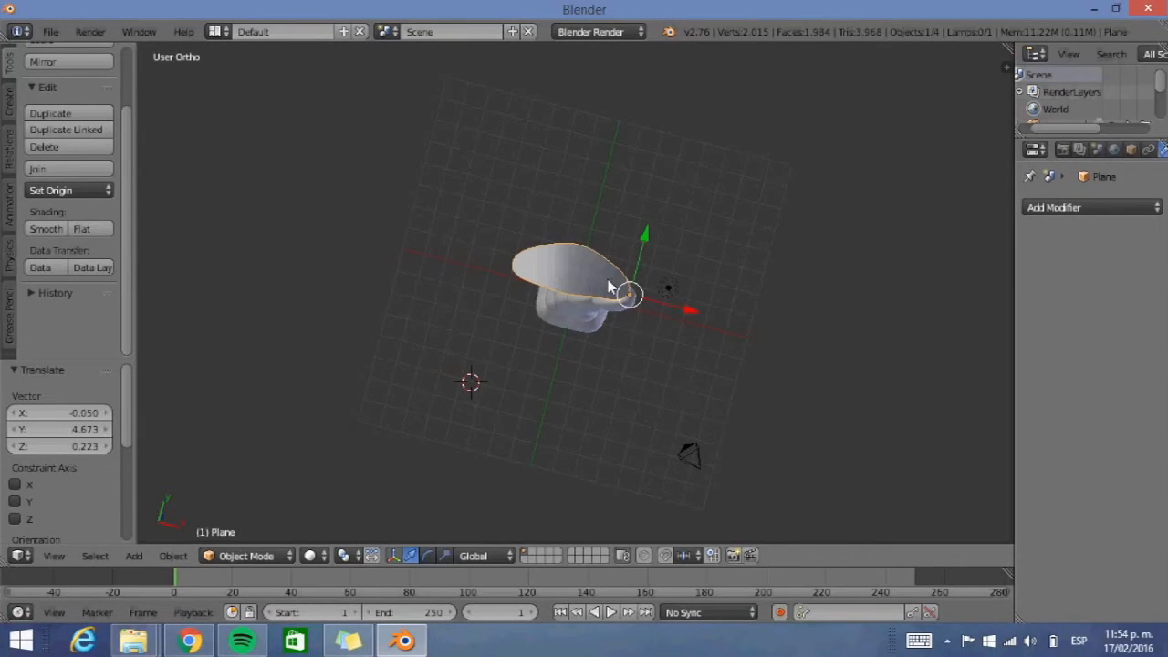
Move the leaf about 0.193 in X and -1.271 in Z in front view so its base sits on the trunk's tip
key("KP_1")
key("KP_7")
key("KP_1")
key("KP_7")
key("KP_1")
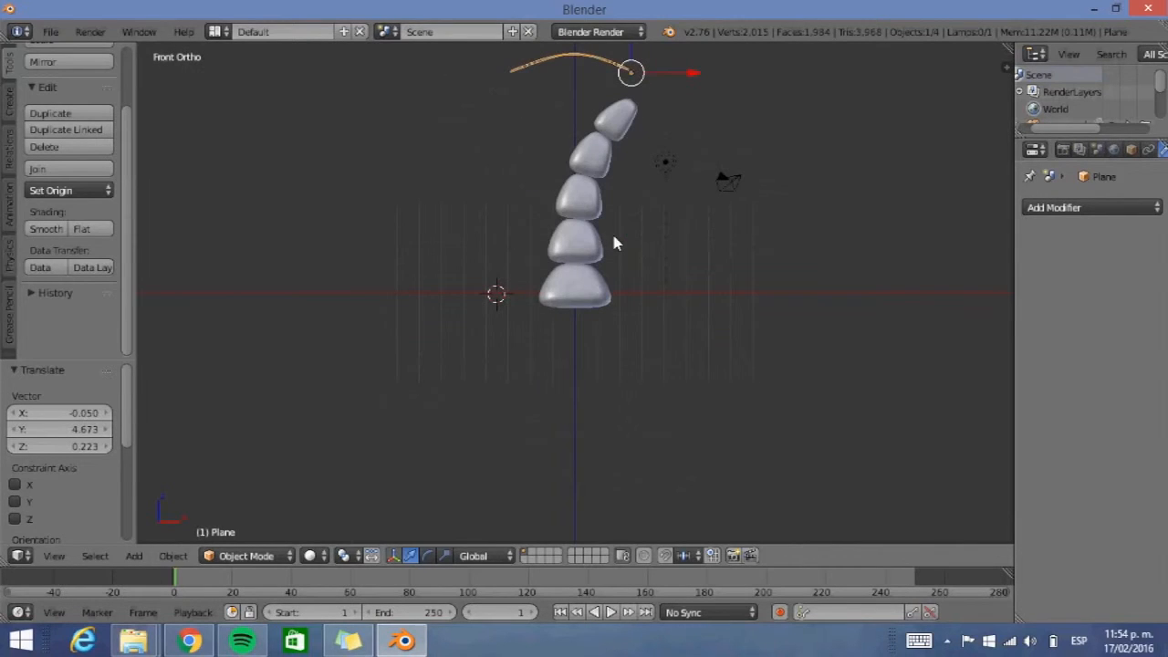
key("KP_7")
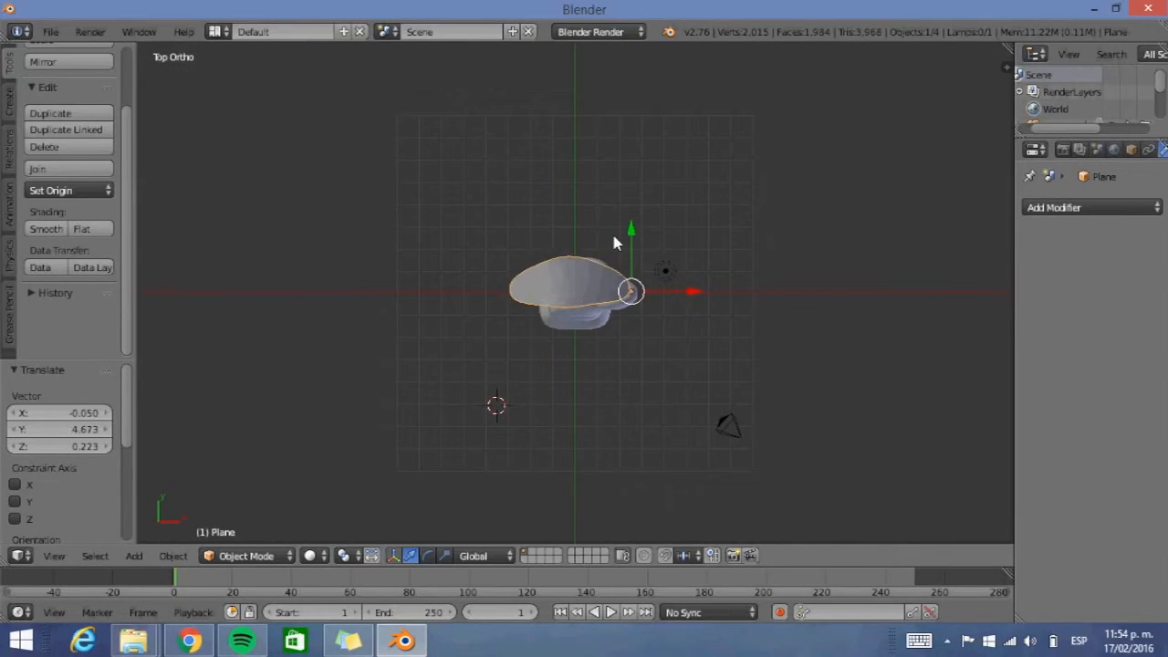
key("KP_1")
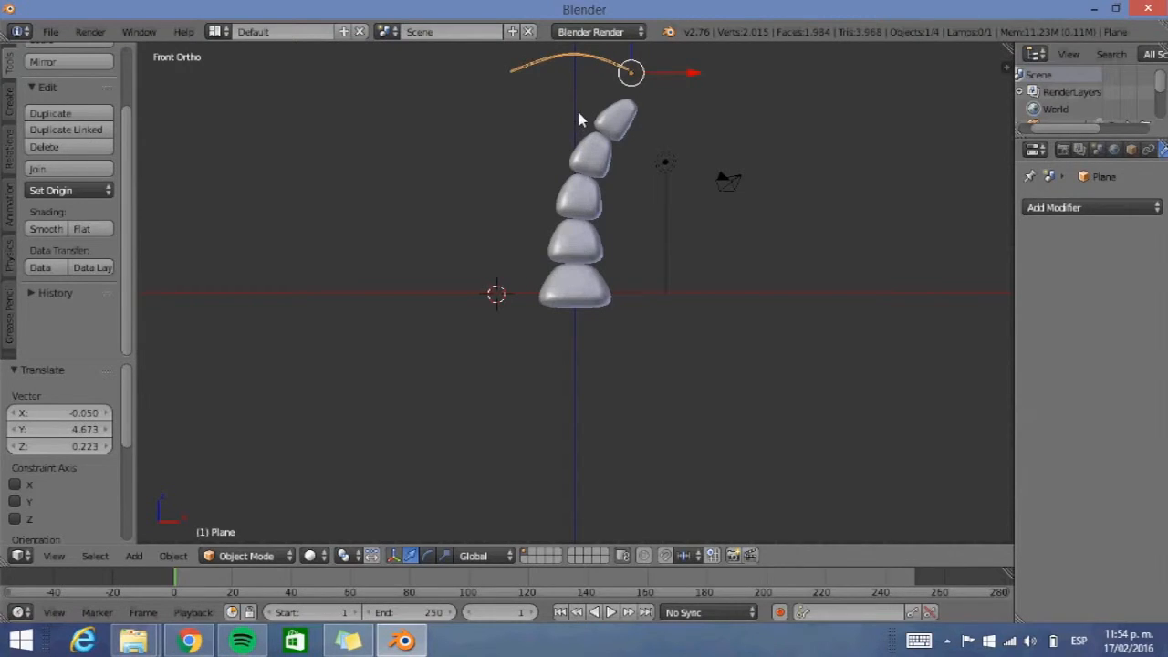
key("g")
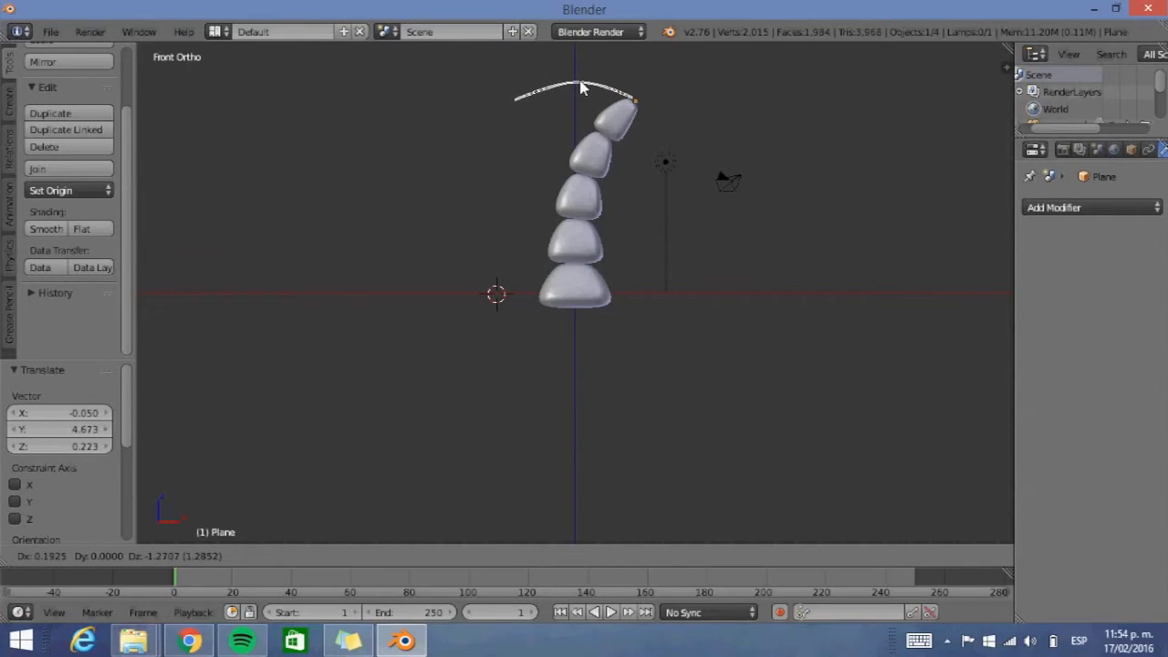
left_click(581, 88)
middle_click_drag(579, 85, 587, 136)
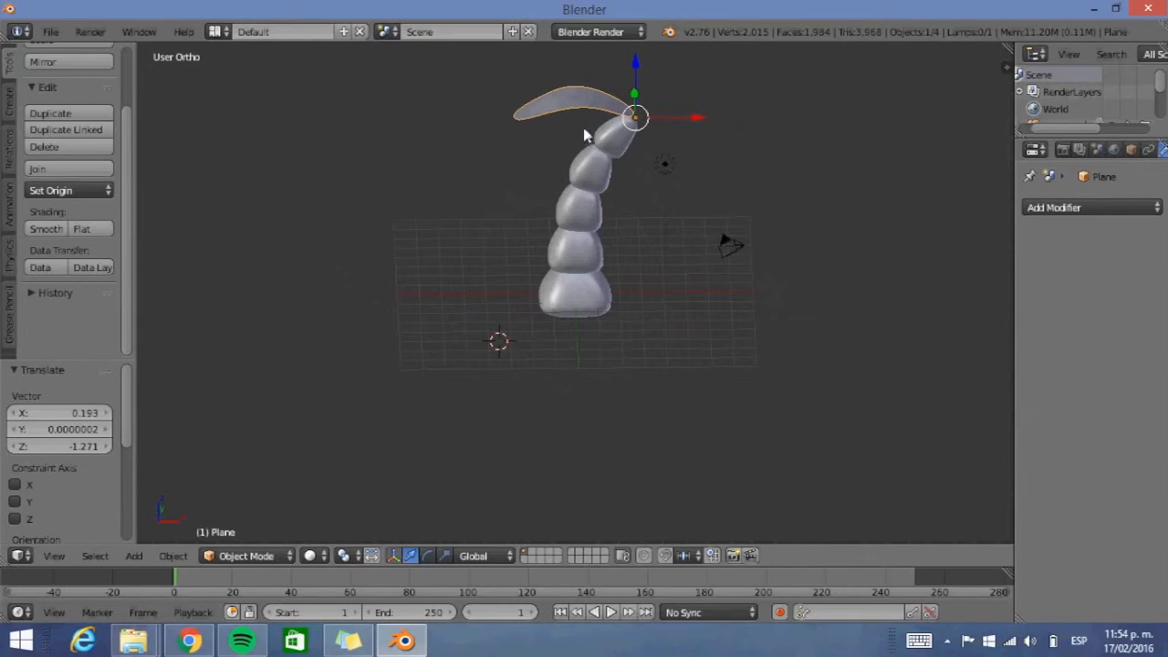
key("KP_7")
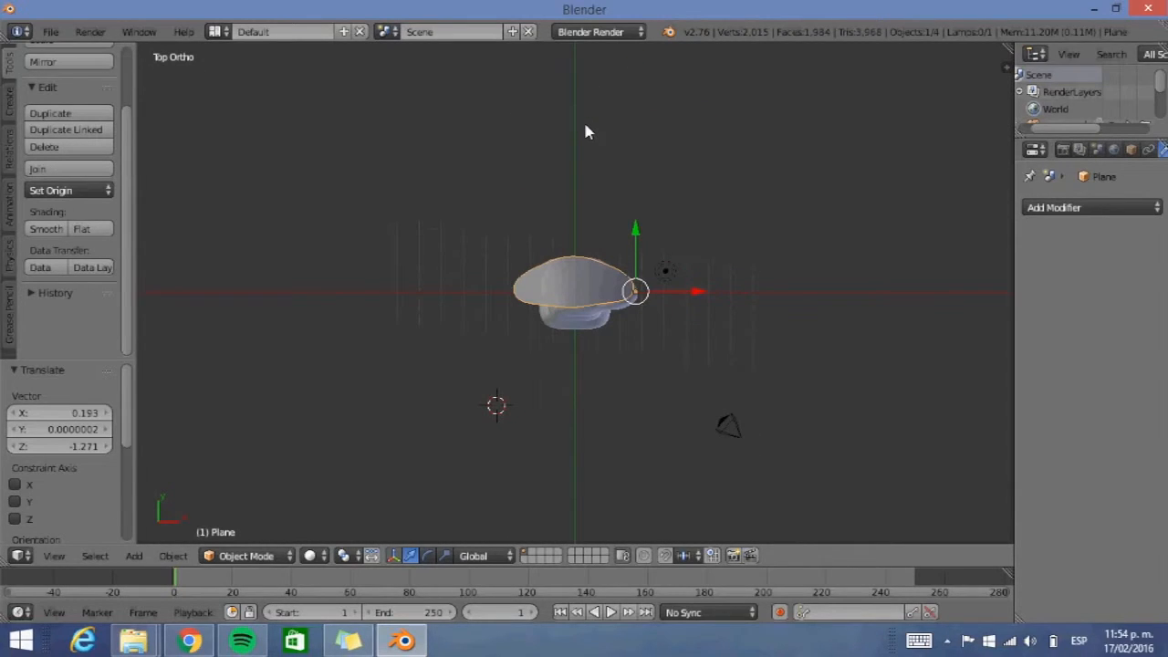
right_click(586, 281)
key("g")
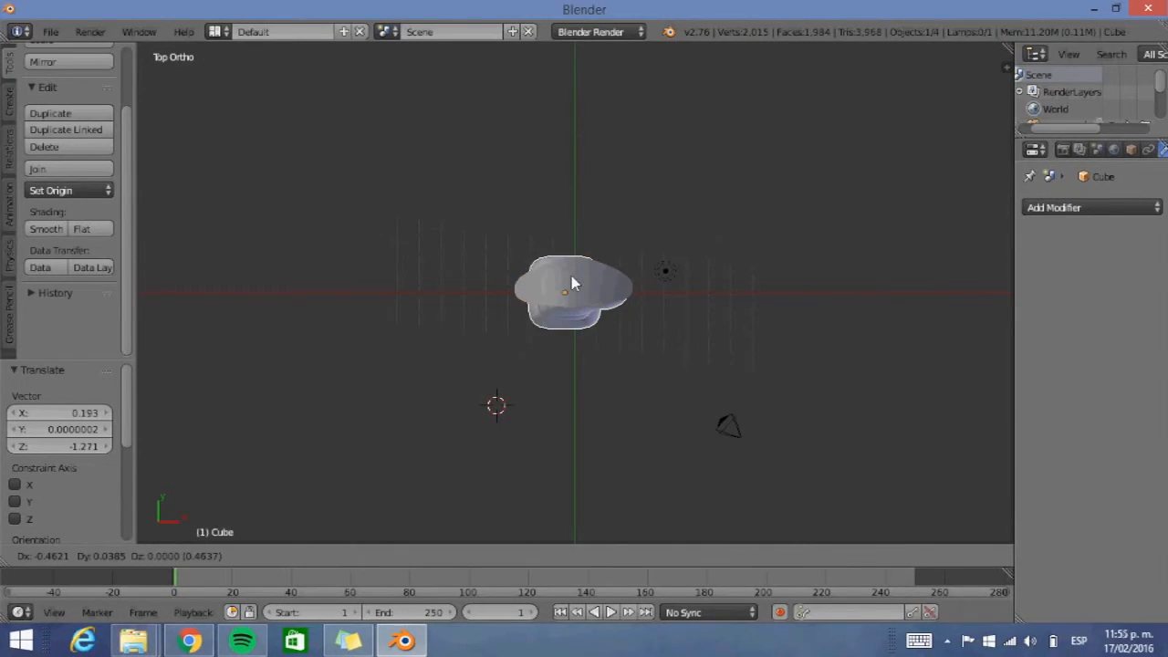
left_click(571, 277)
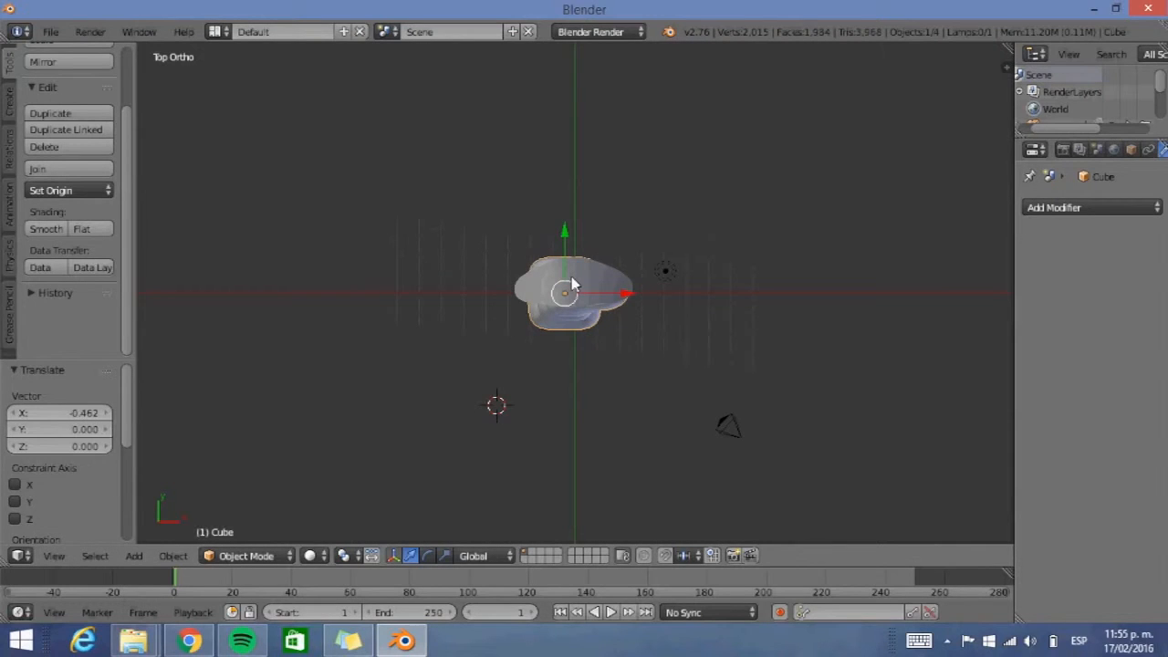
key("ctrl+z")
Duplicate the leaf in place and rotate the copy about 99.603° around the trunk's tip in top view
right_click(538, 282)
middle_click_drag(537, 280, 535, 146)
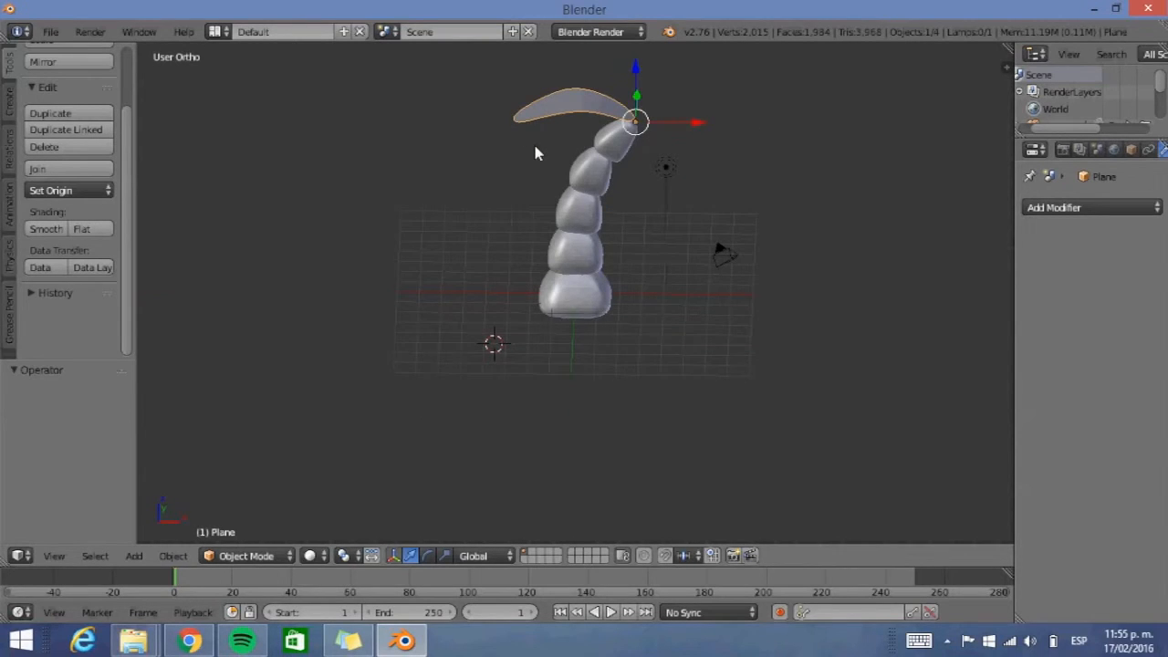
key("KP_1")
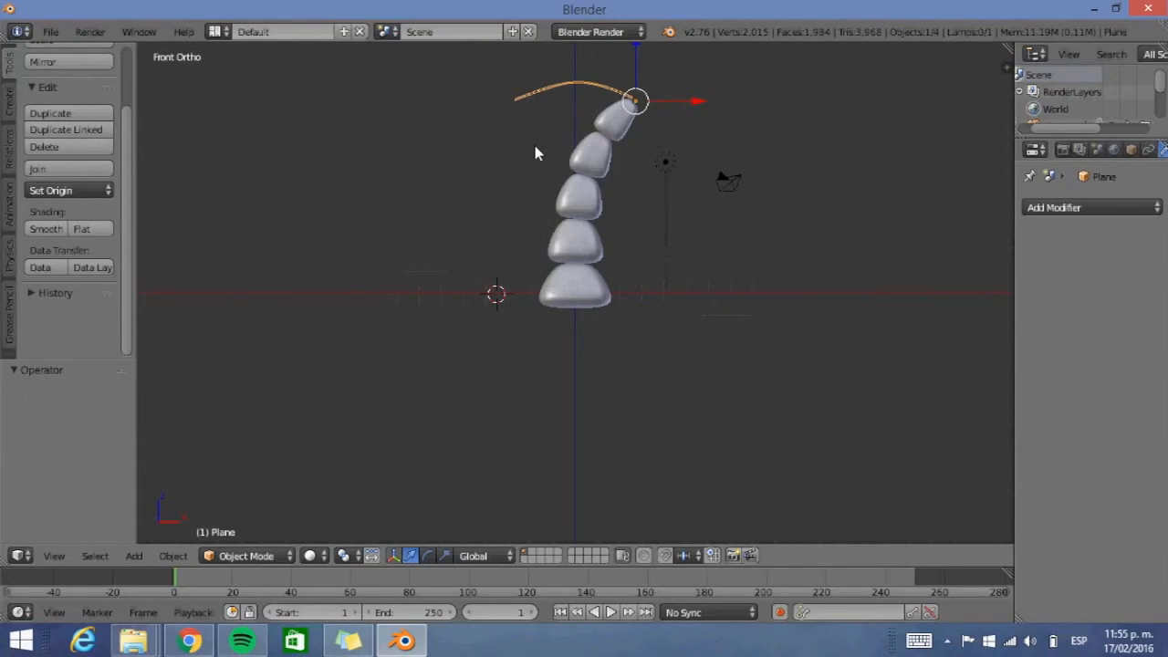
key("KP_7")
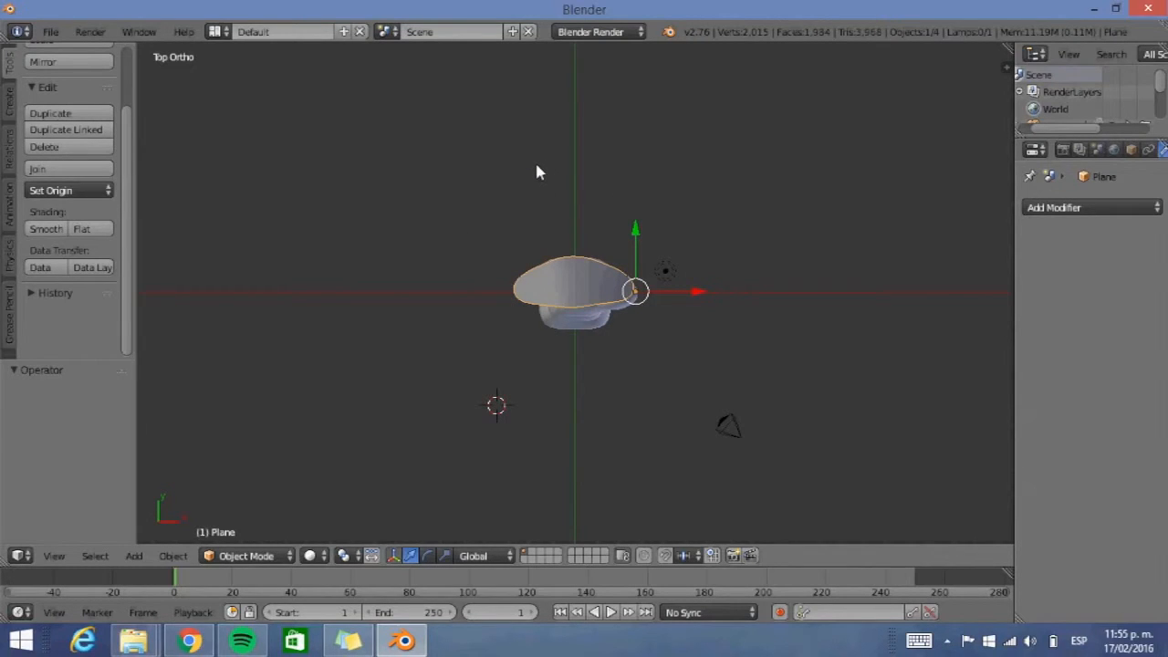
right_click(594, 291)
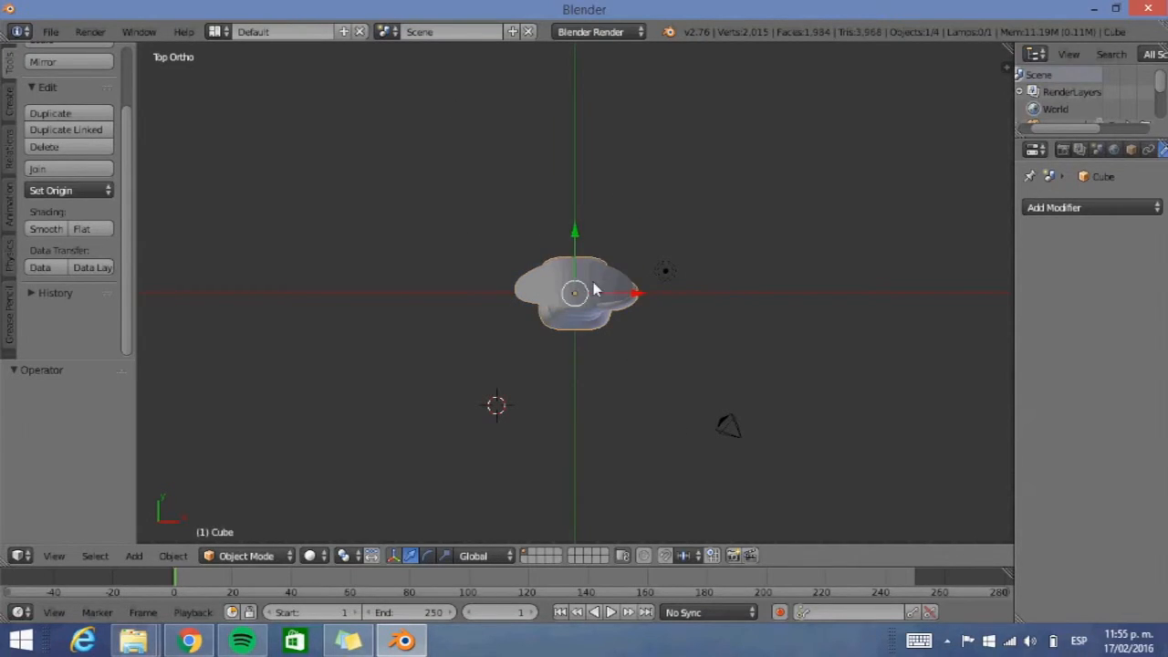
right_click(611, 285)
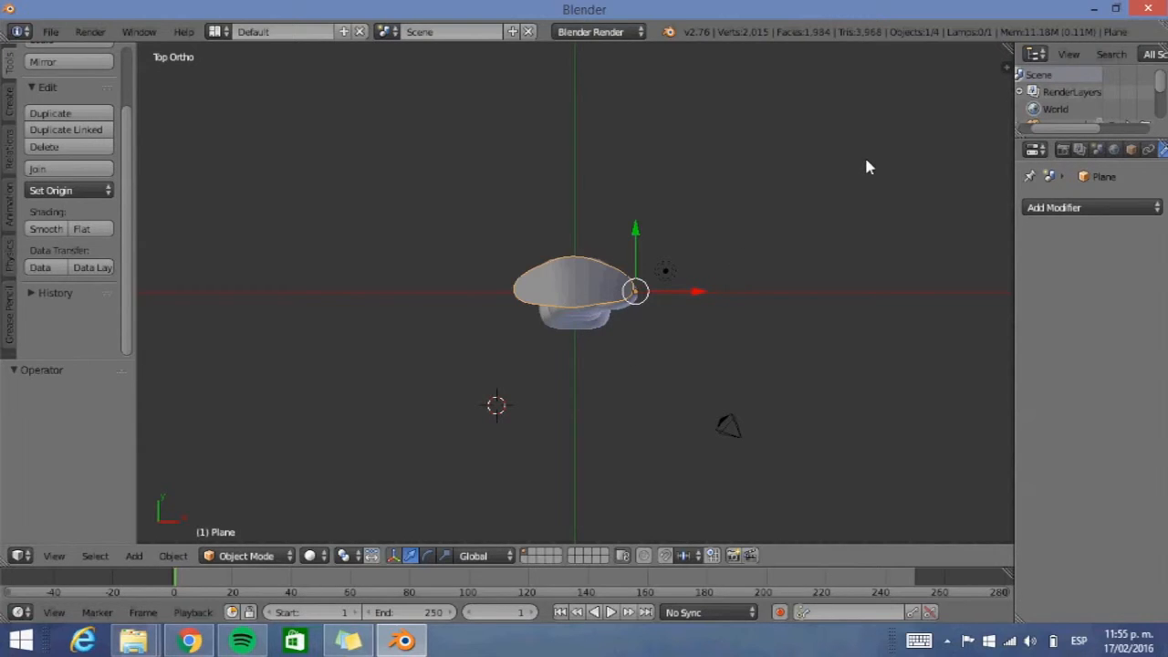
key("shift+d")
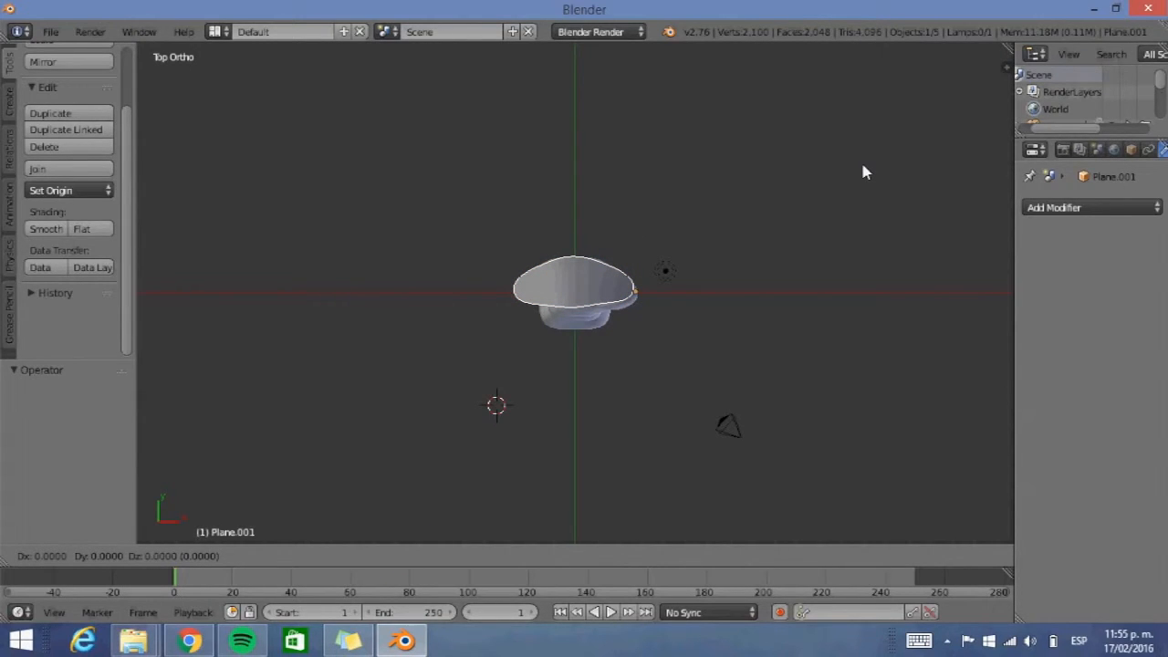
key("r")
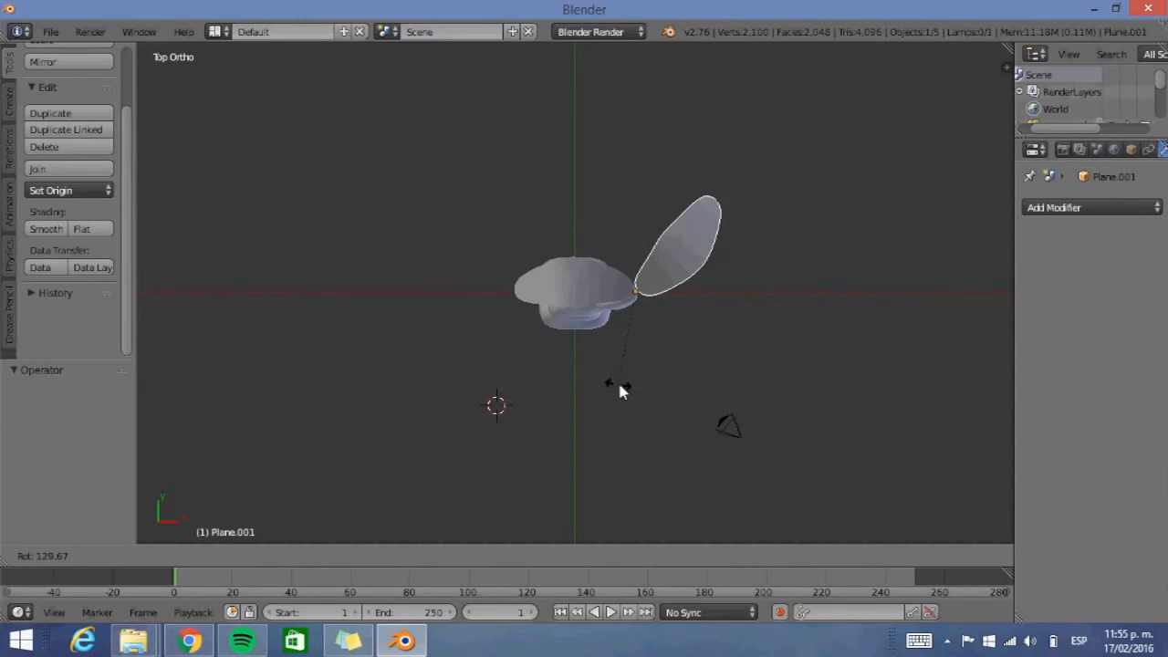
left_click(669, 389)
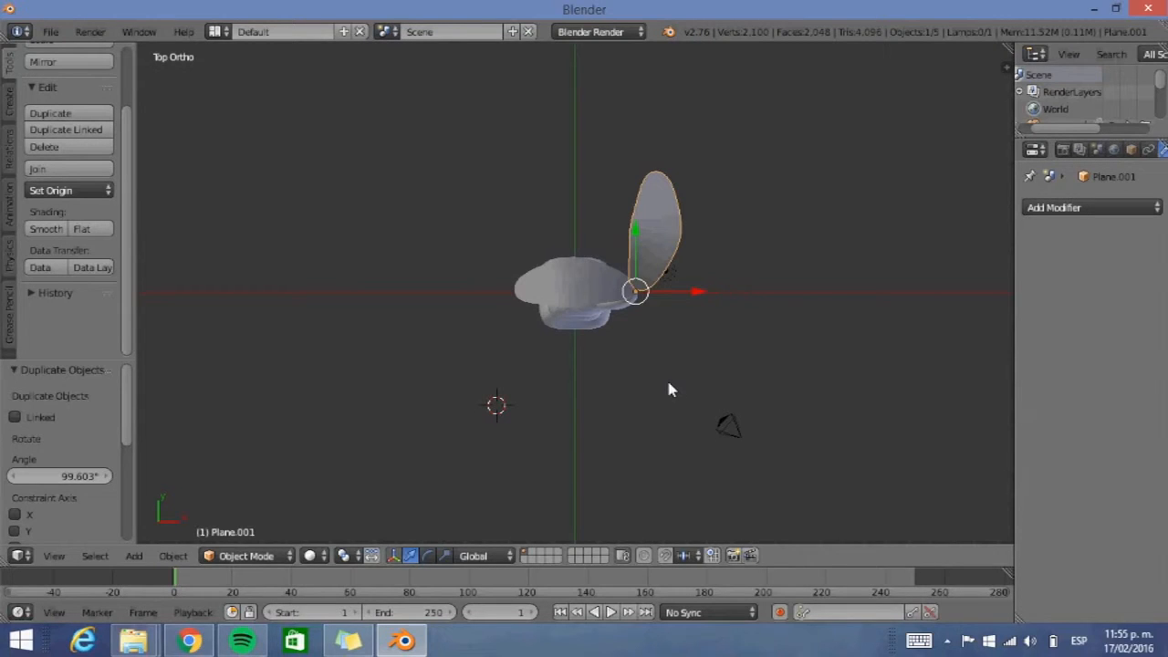
key("shift+d")
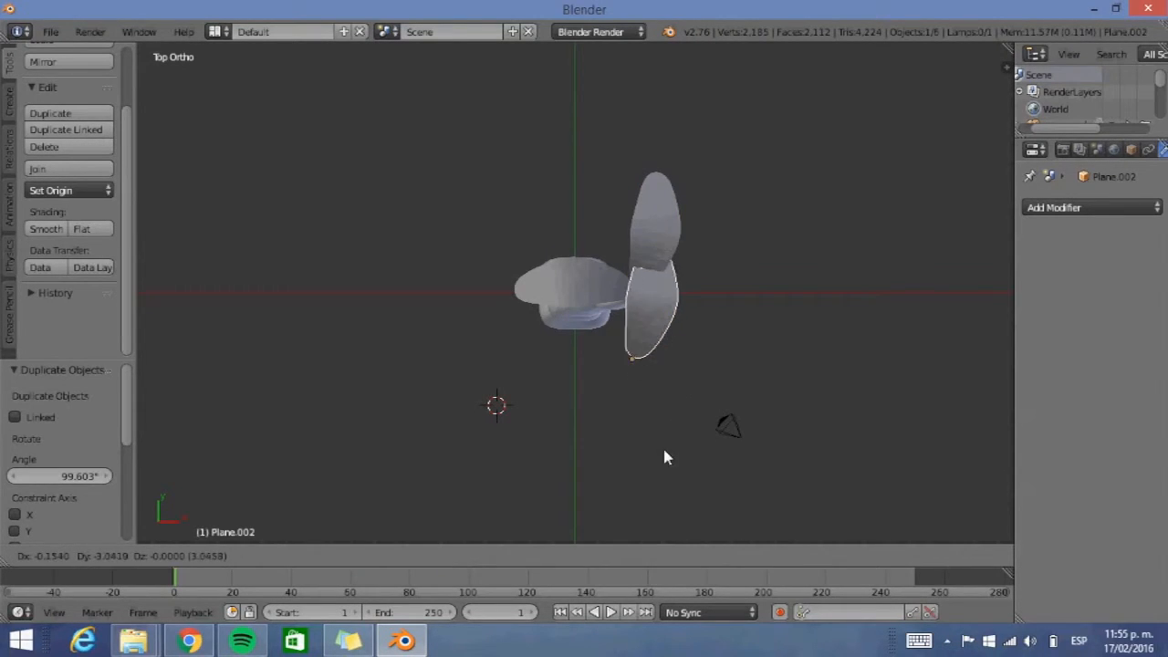
left_click(670, 400)
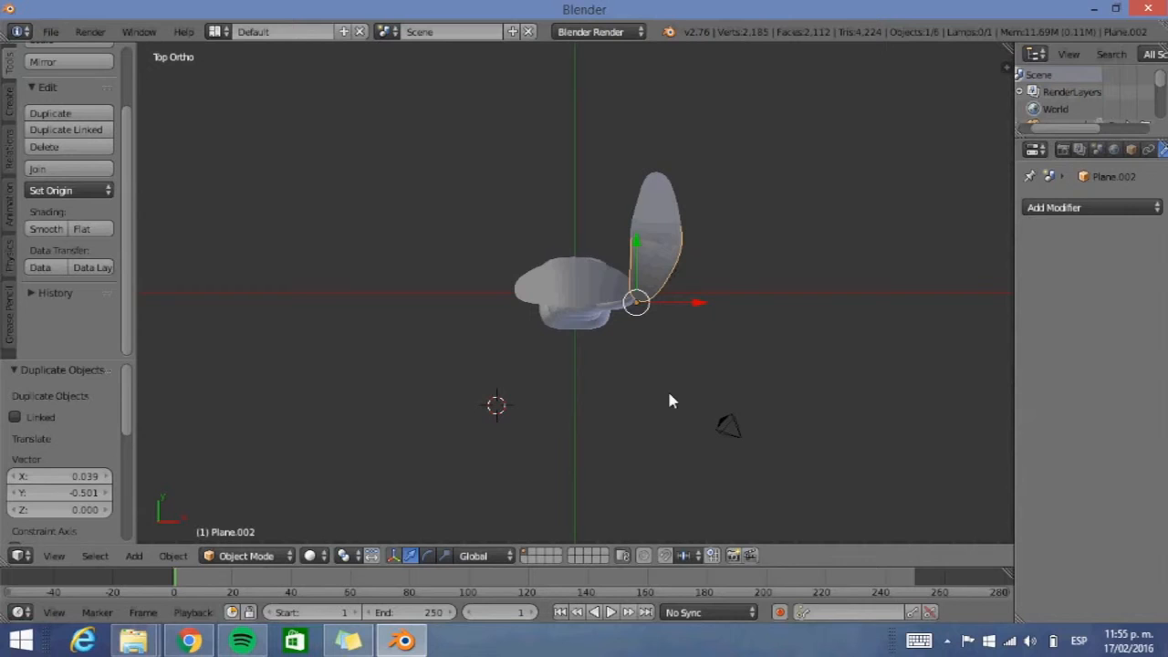
key("ctrl+z")
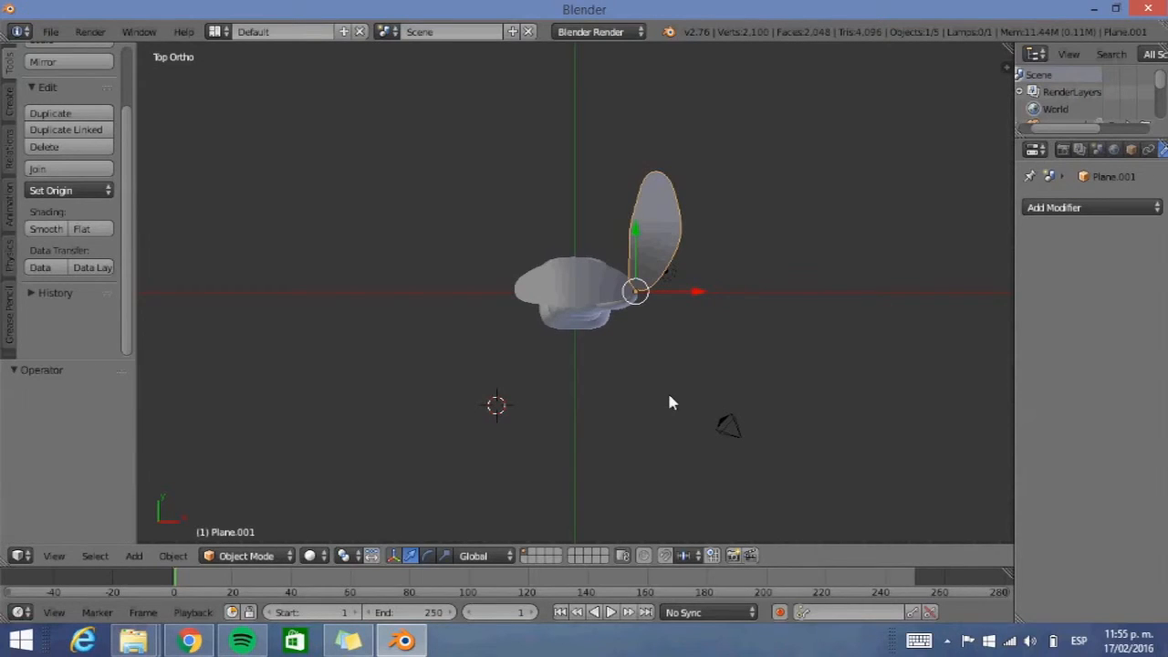
Add two more leaves around the trunk's tip, duplicating the newest leaf each time and rotating the copies about 99.616° and 95.969°
key("shift+d")
key("r")
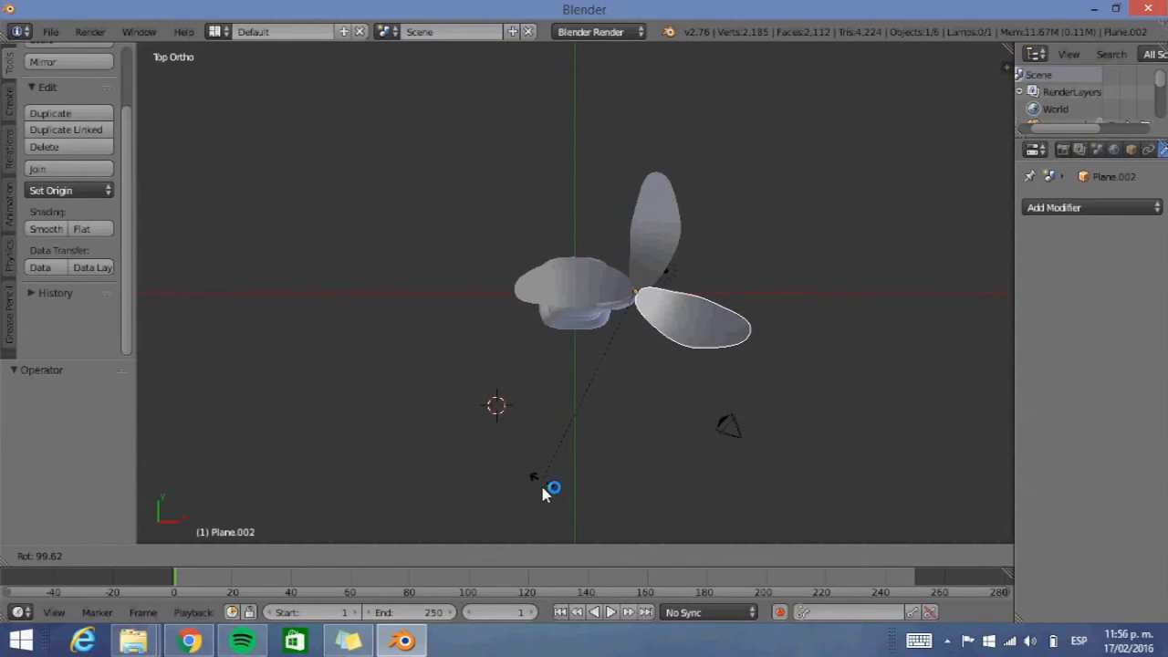
left_click(542, 489)
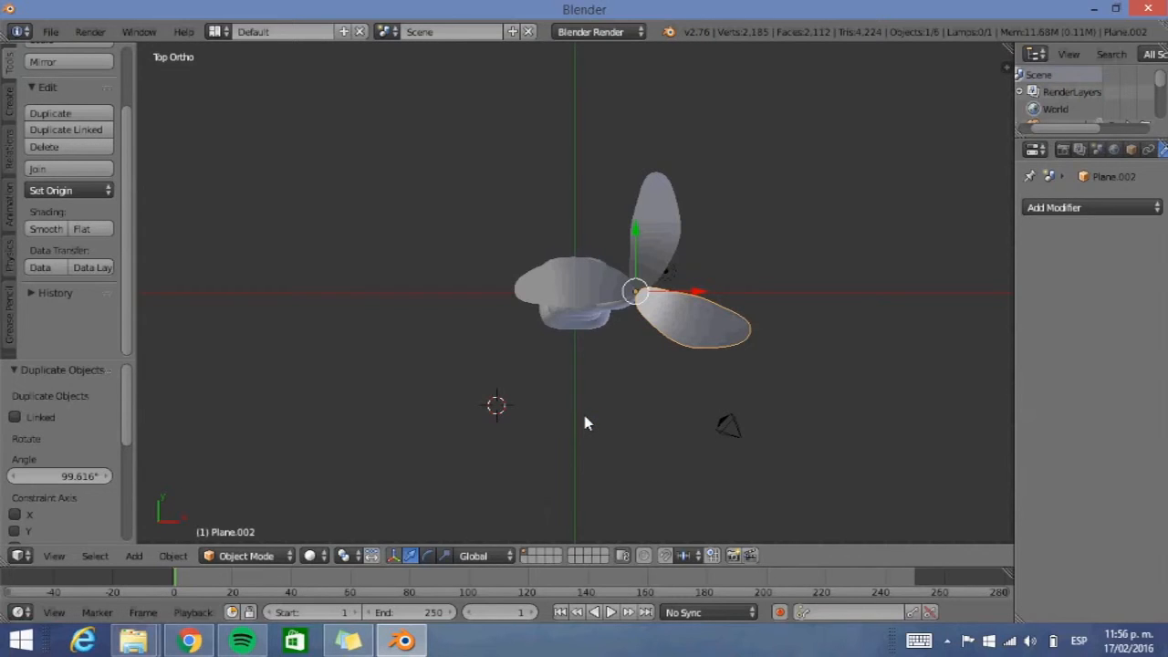
key("shift+d")
key("r")
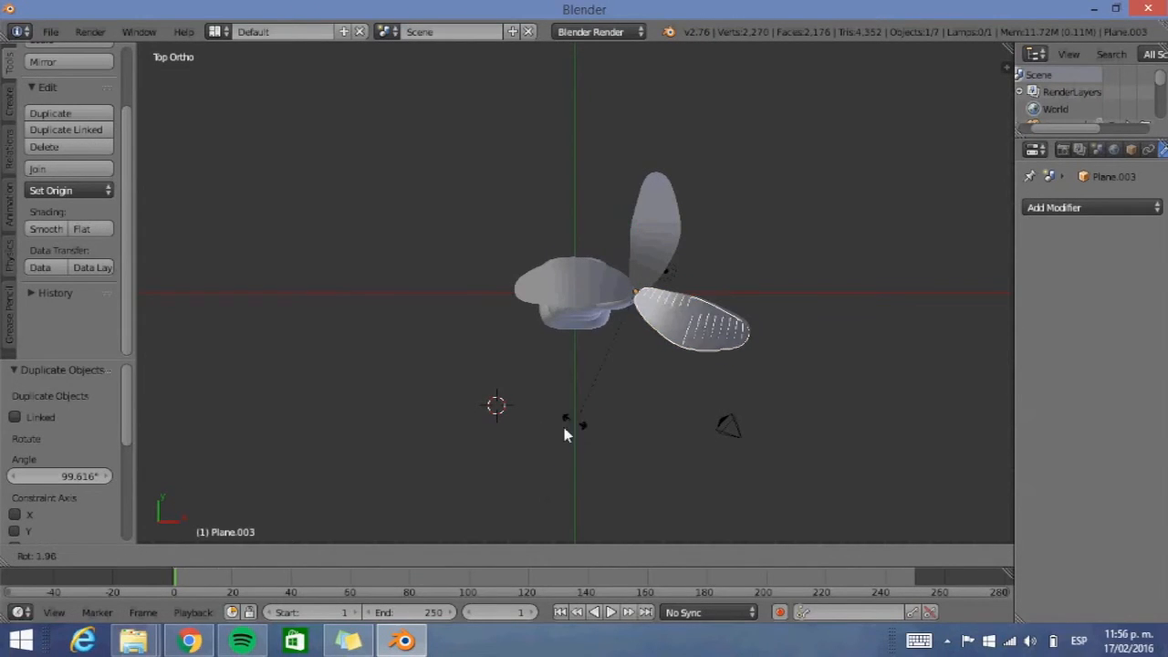
left_click(276, 102)
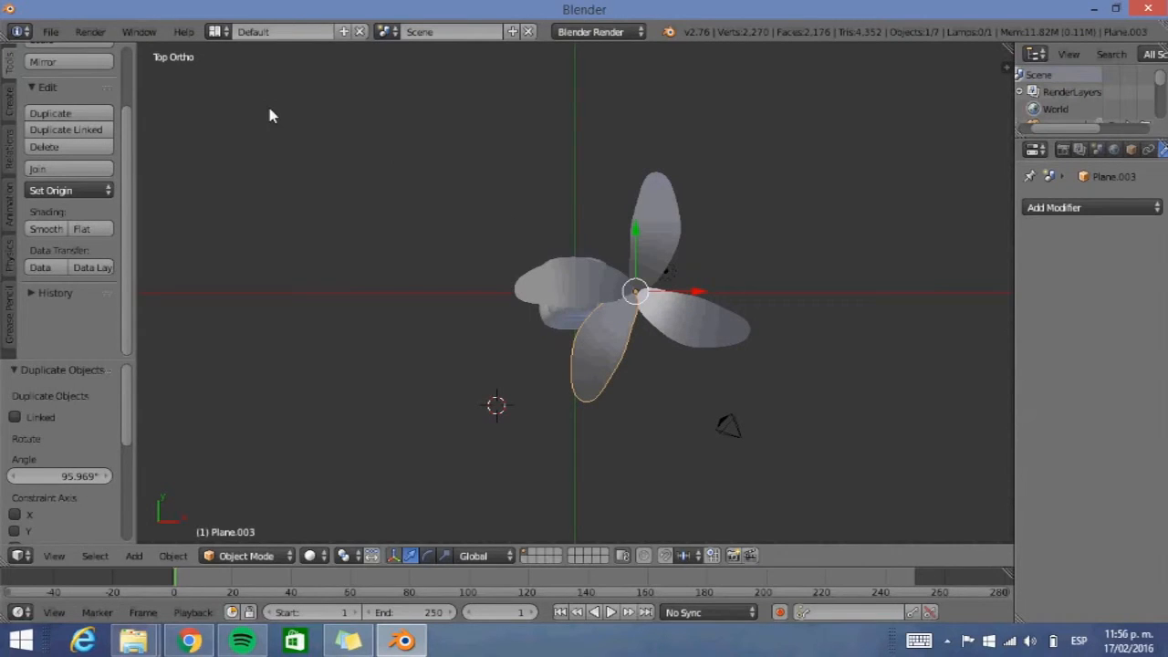
Place the 3D cursor on the original leaf, and rotate that leaf about 14.194° around its base in top view
left_click(557, 285)
right_click(589, 282)
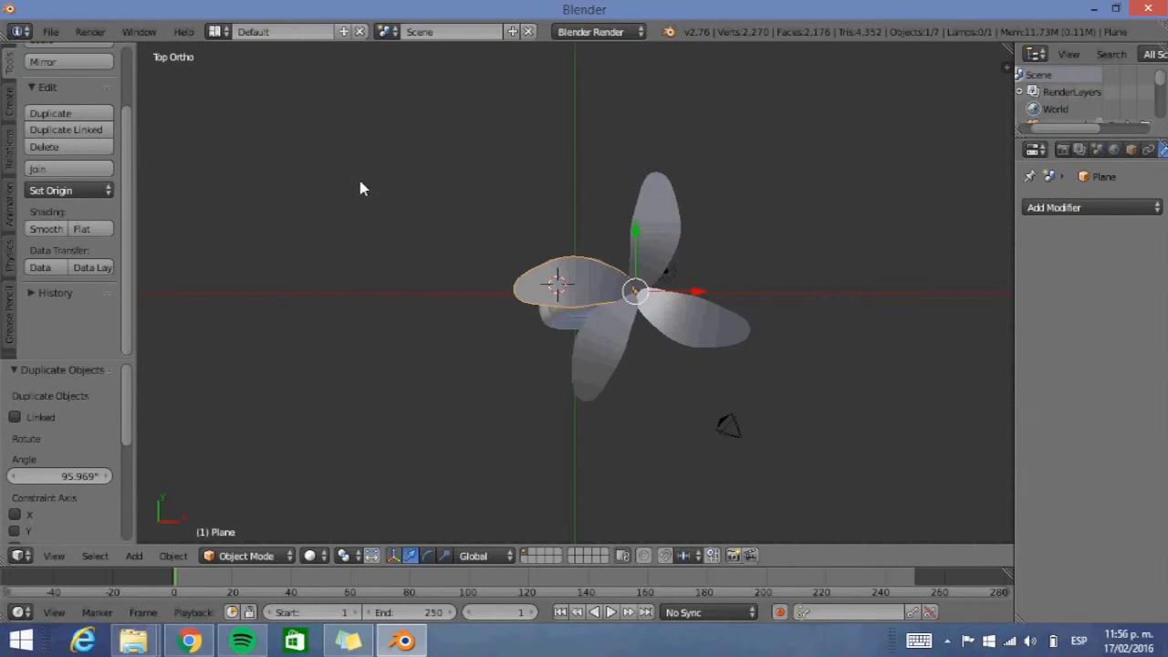
key("r")
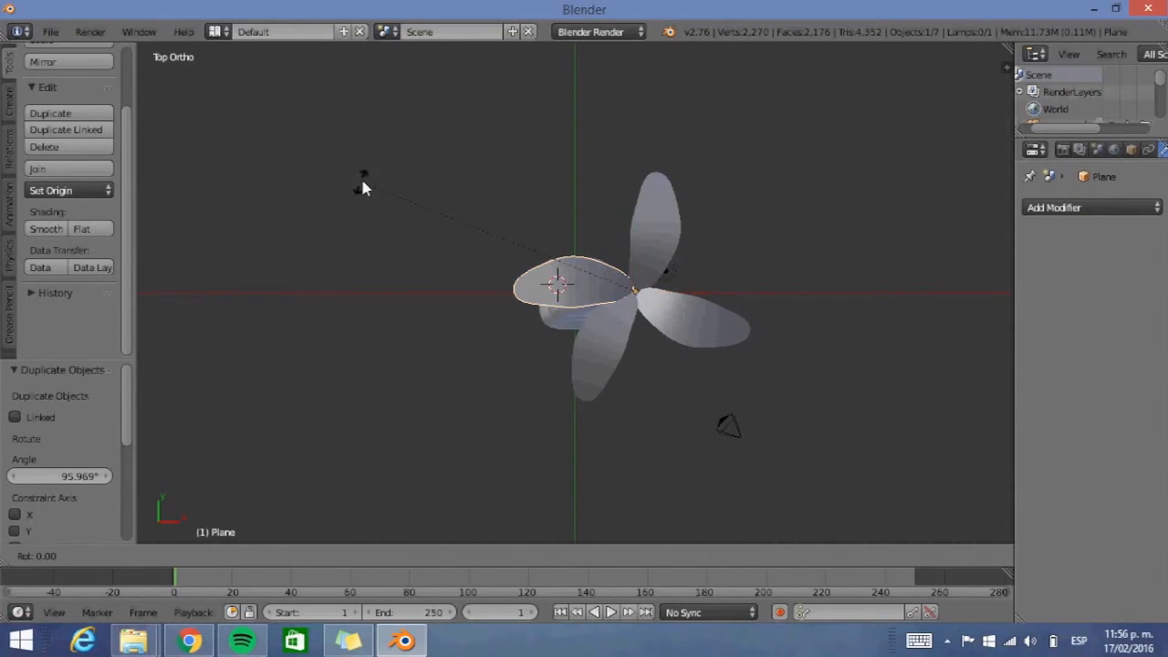
left_click(407, 132)
middle_click_drag(351, 384, 423, 225)
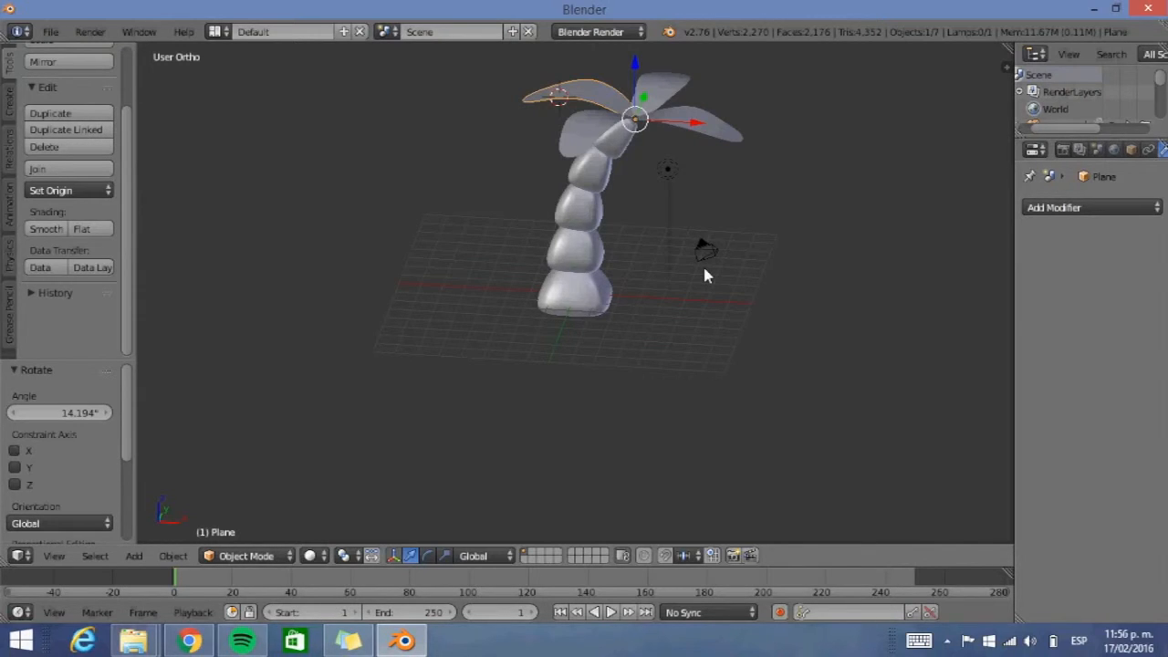
Add an ico sphere mesh at the 3D cursor in front view
key("KP_1")
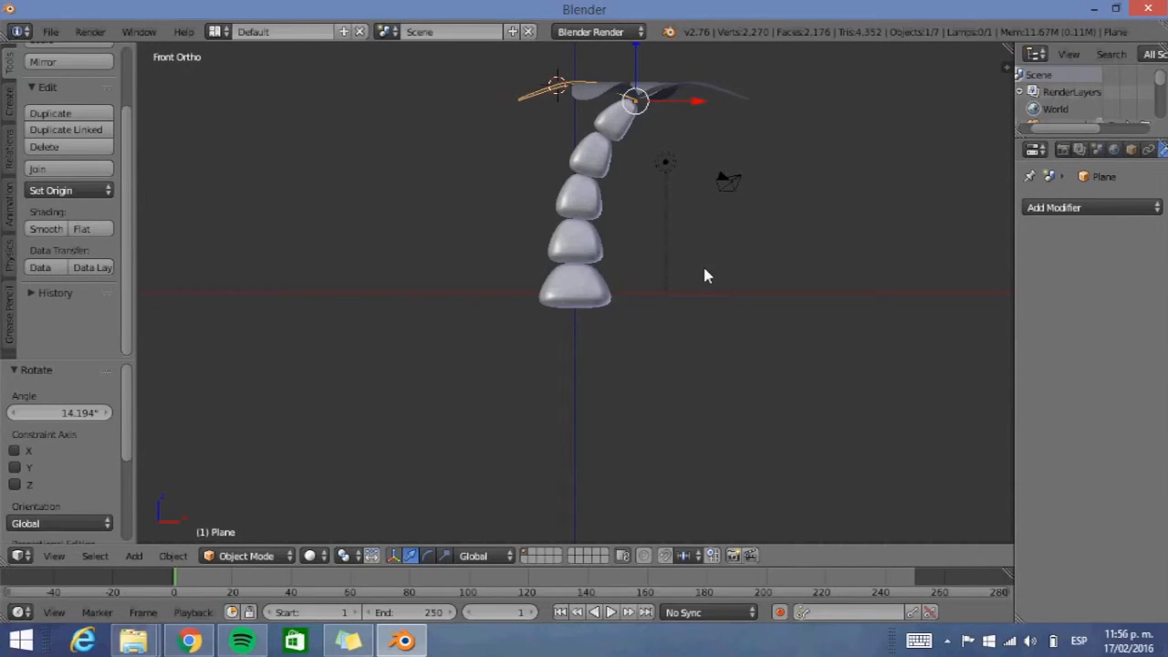
key("shift+a")
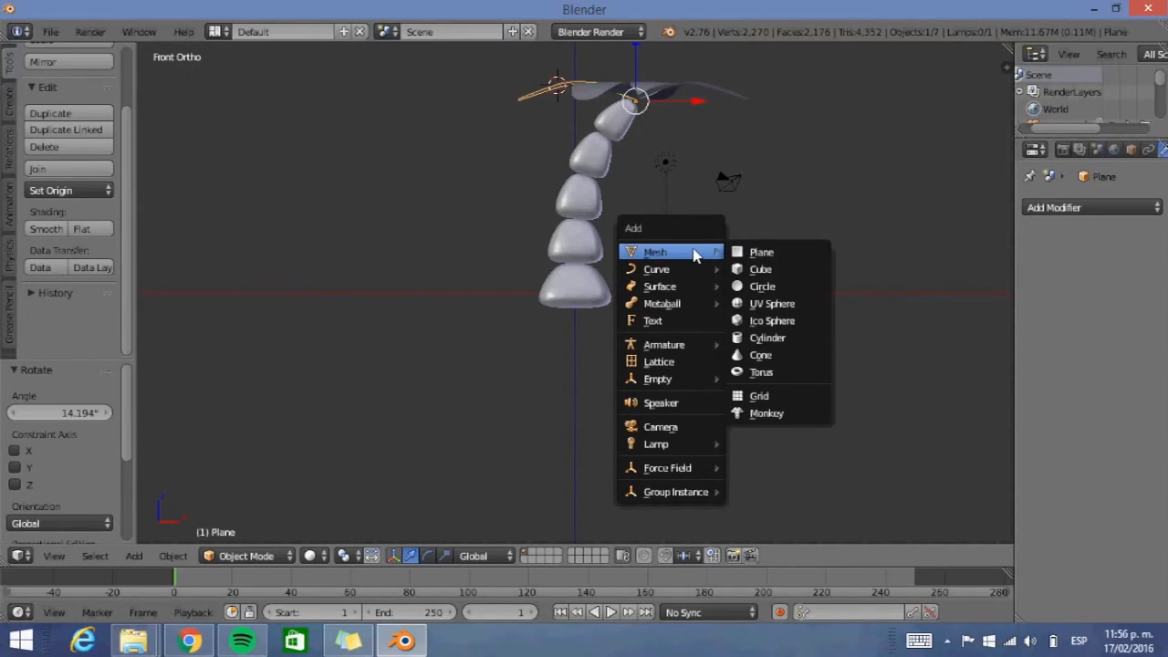
left_click(778, 327)
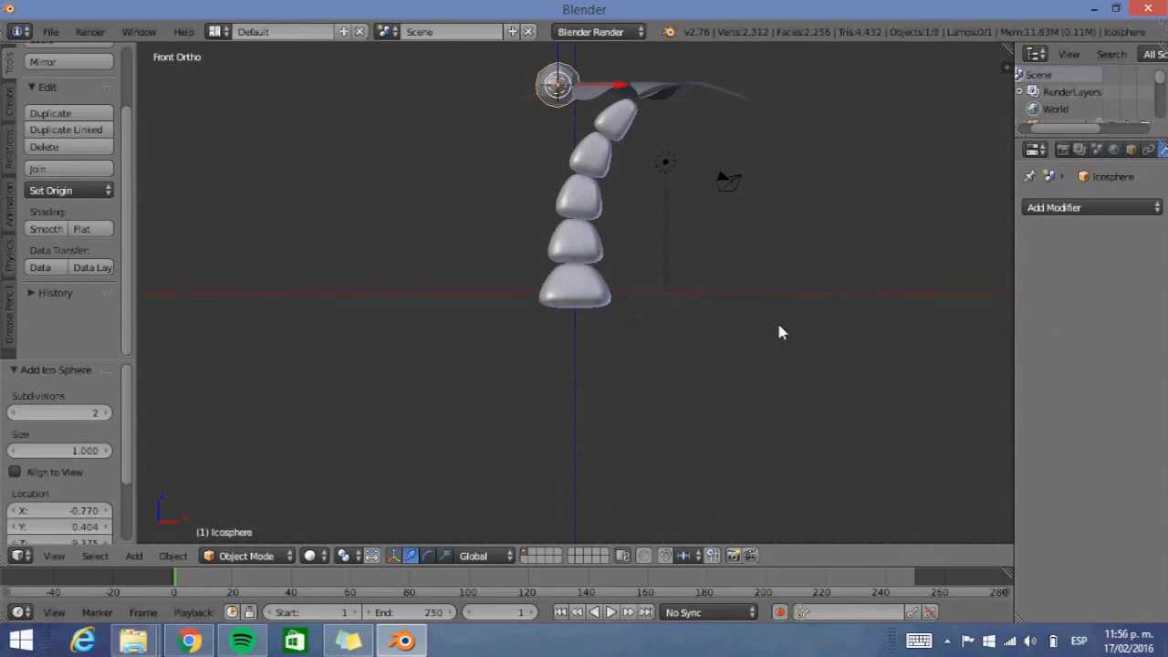
right_click(538, 103)
key("g")
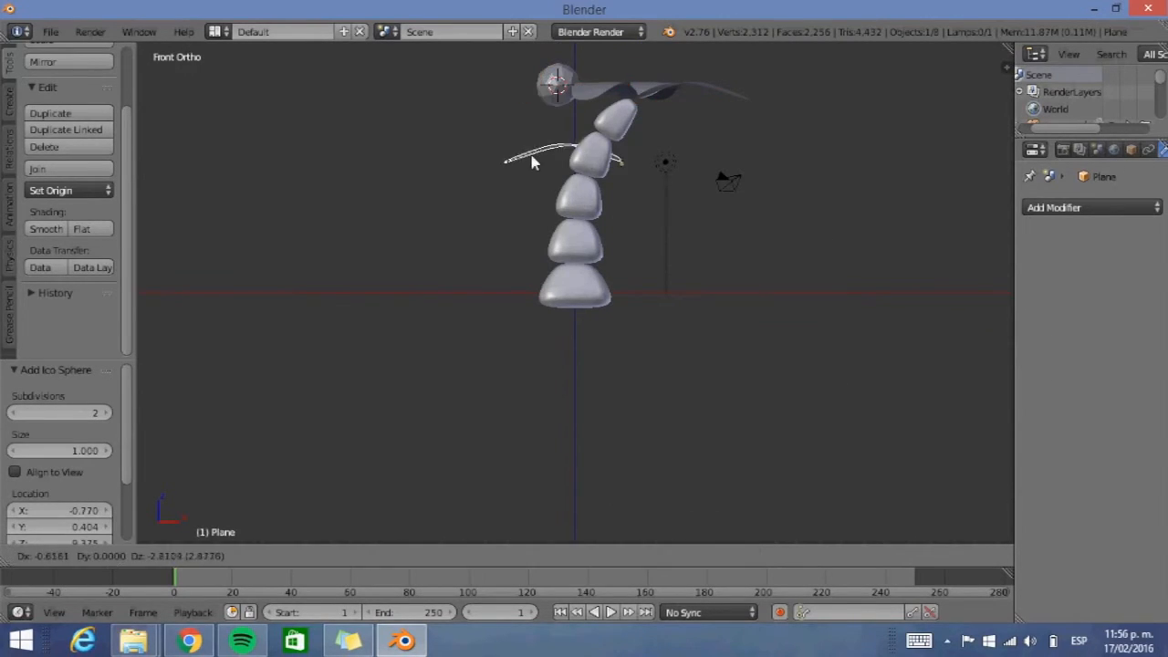
left_click(513, 160)
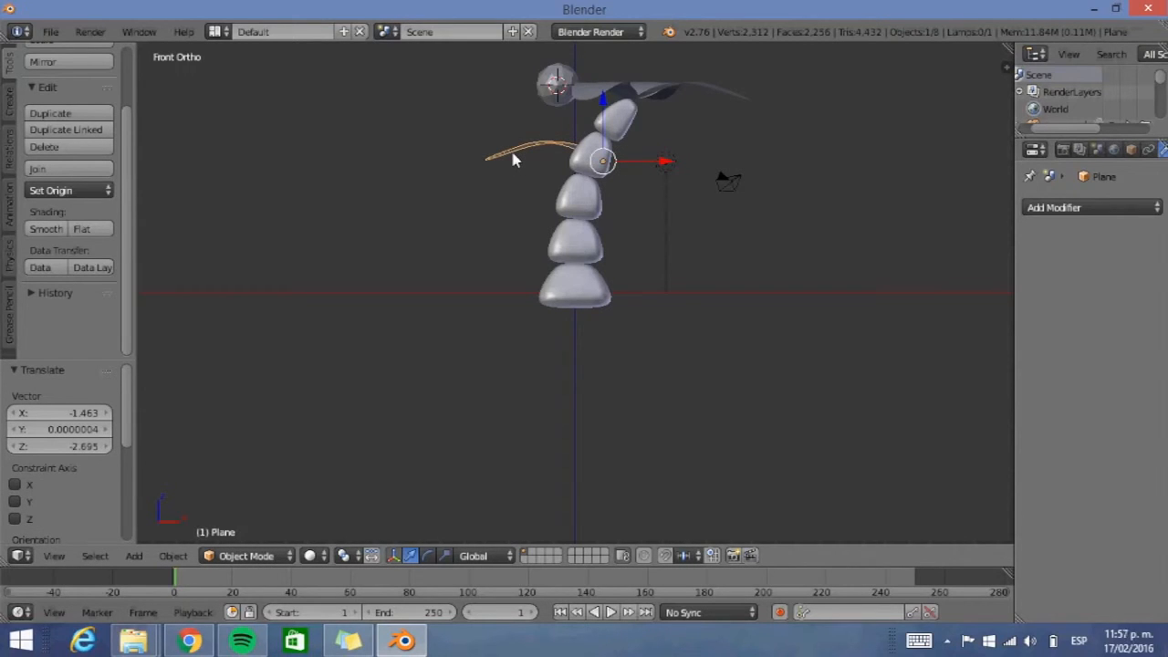
key("ctrl+z")
Move the ico sphere about 5.083 in X and -4.582 in Z, into the free space beside the trunk
right_click(547, 82)
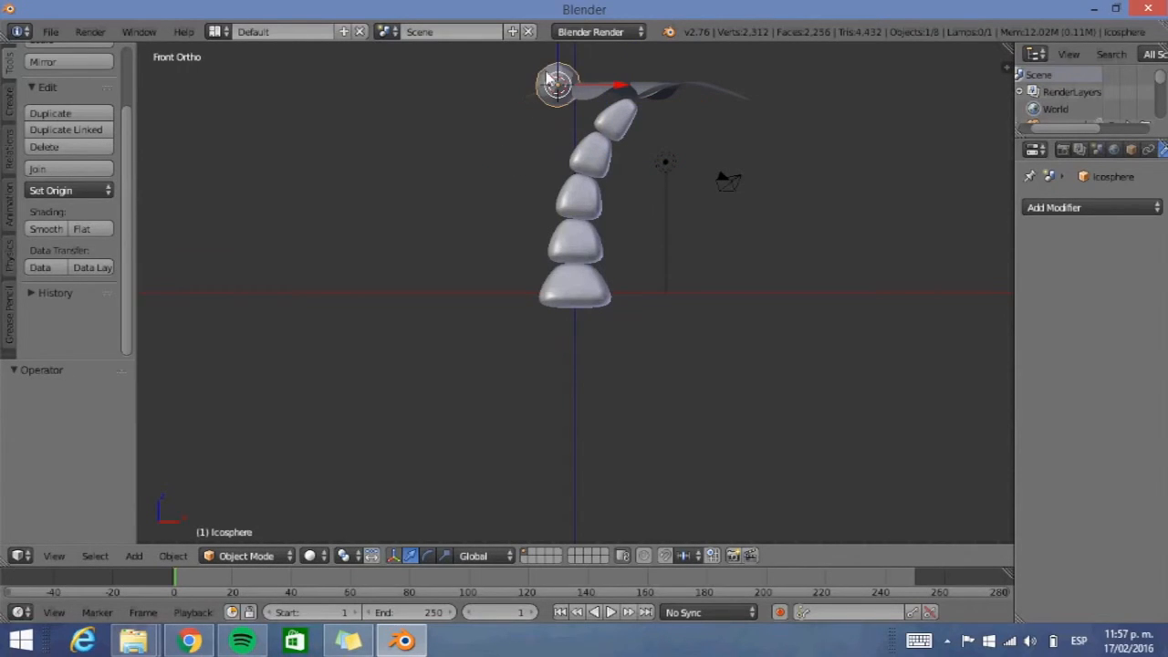
key("g")
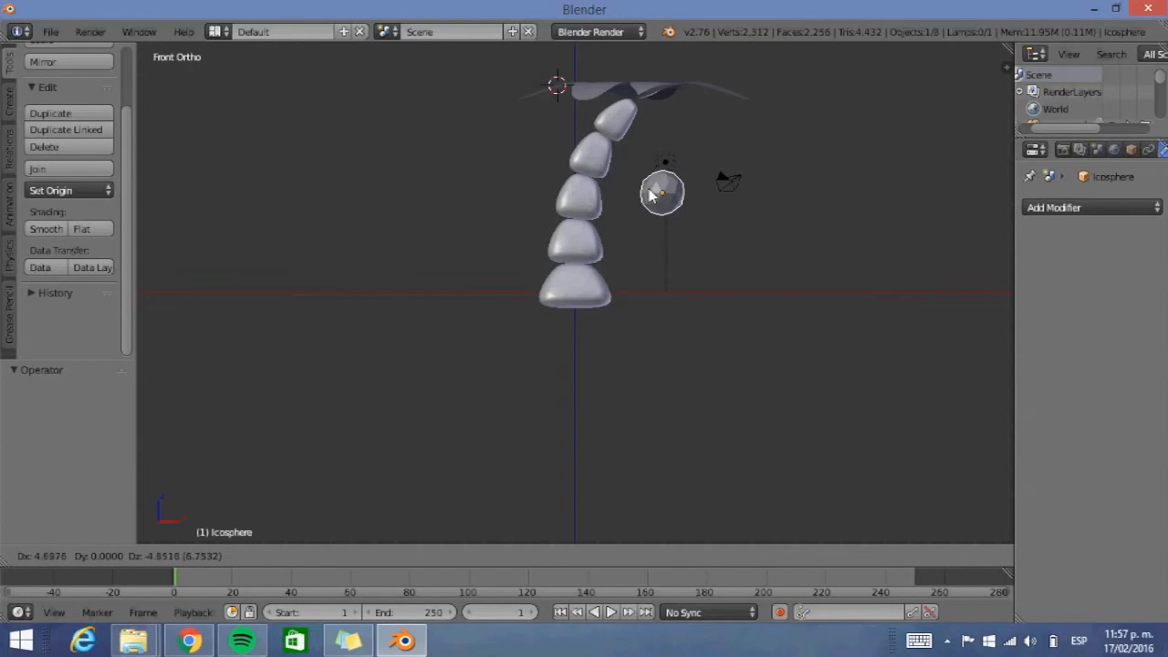
left_click(663, 191)
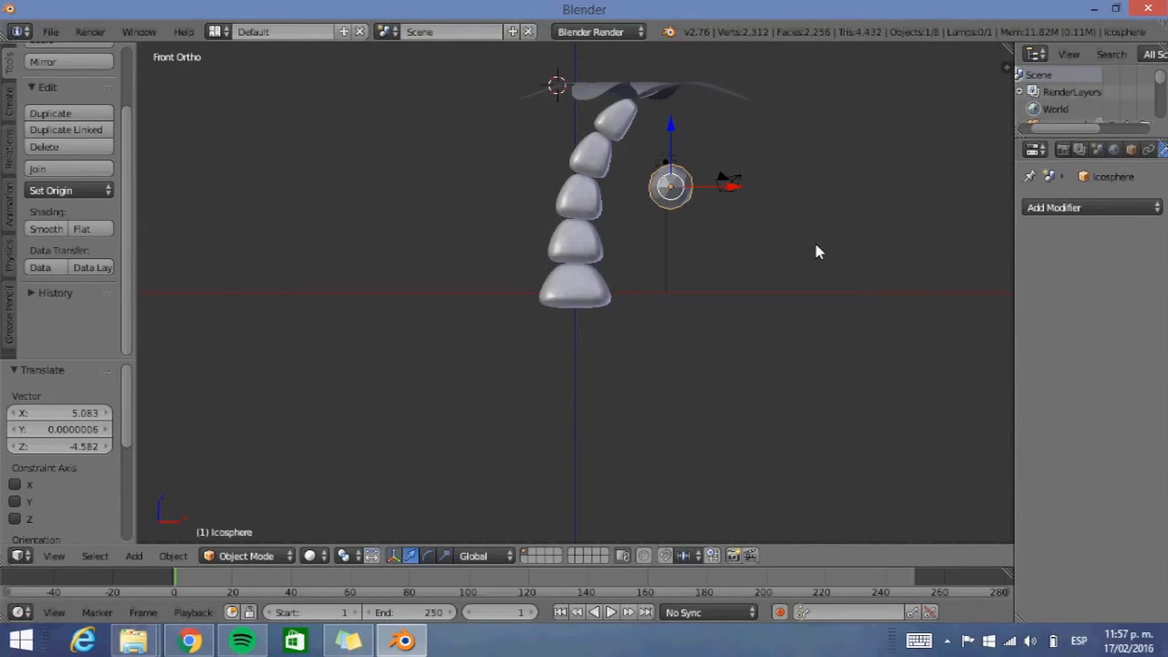
Scale the ico sphere to about 0.584 and move it about -1.140 in Y and 3.119 in Z, level with the trunk's top segment
key("s")
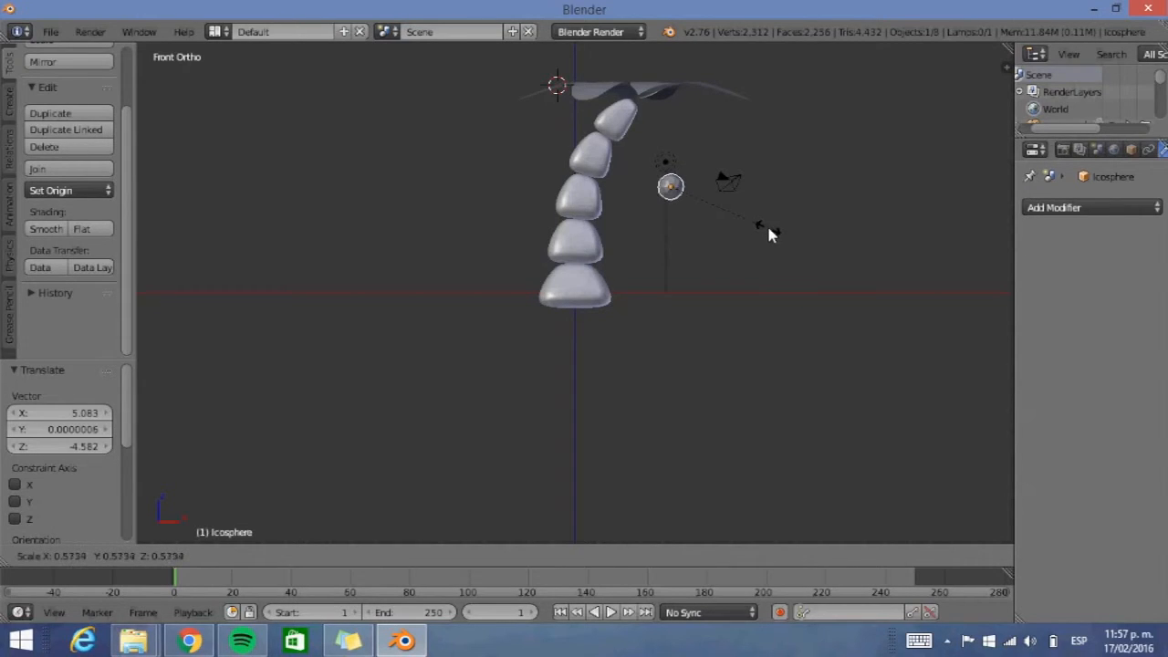
left_click(770, 230)
mouse_move(693, 234)
middle_mouse_down()
mouse_move(635, 214)
mouse_move(673, 228)
middle_mouse_up()
key("g")
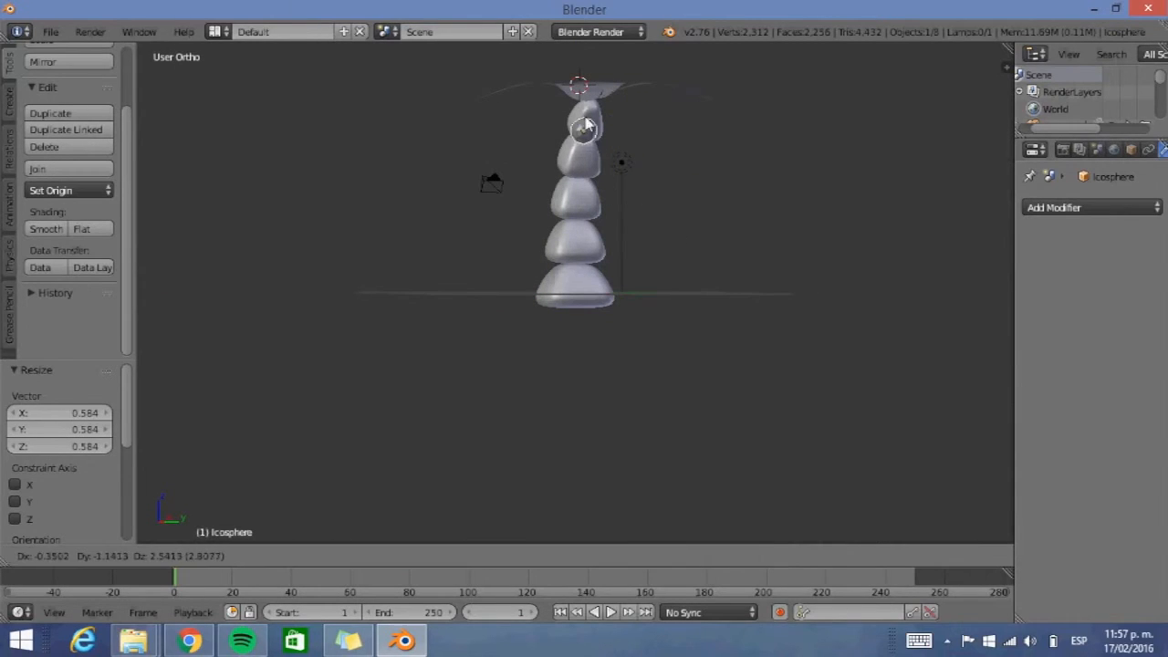
left_click(587, 121)
Move the ico sphere against the trunk's top segment, about -1.383 in X, and nudge it about 0.292 in Y
middle_click_drag(587, 121, 699, 123)
key("g")
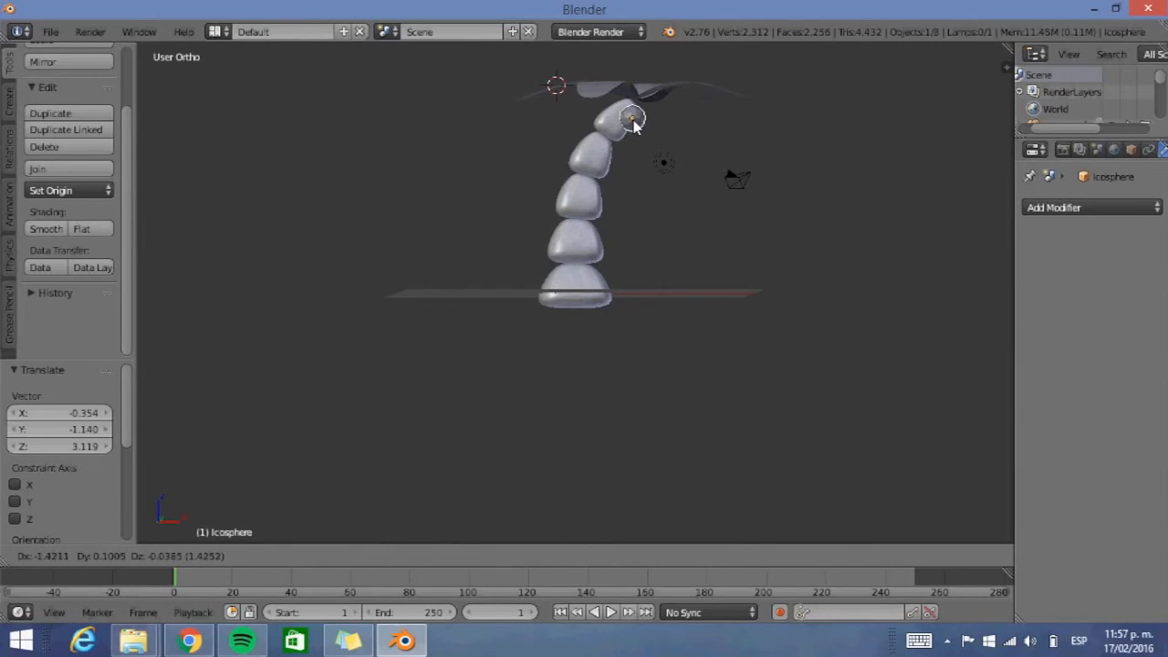
left_click(632, 126)
middle_click_drag(632, 126, 398, 129)
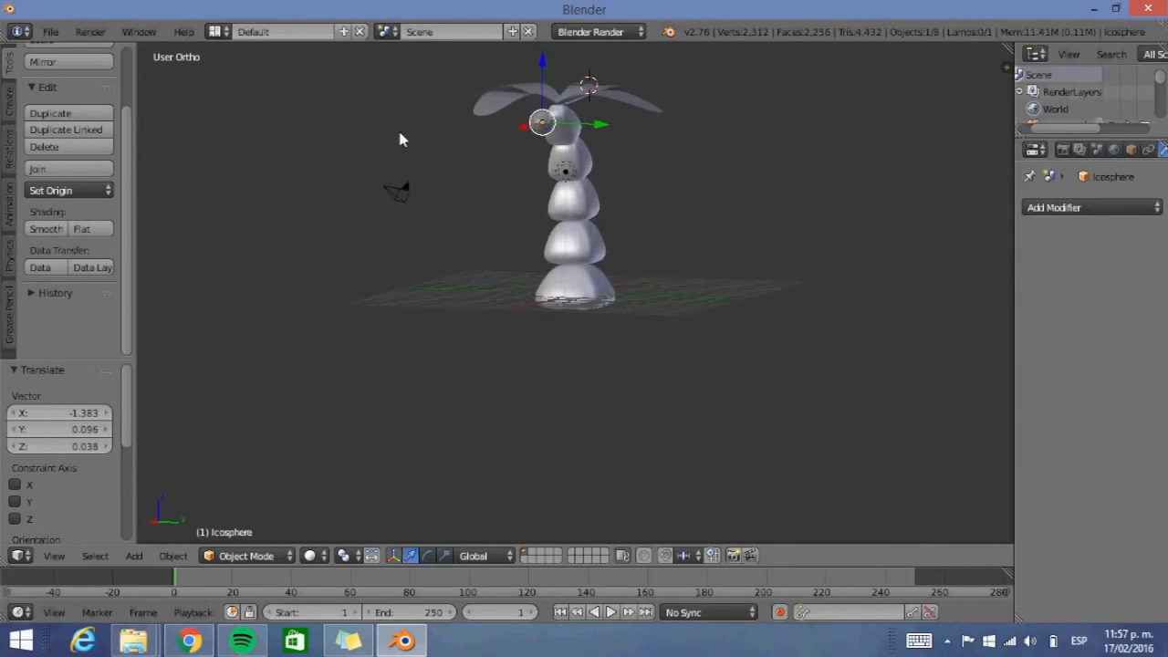
left_click_drag(539, 125, 545, 125)
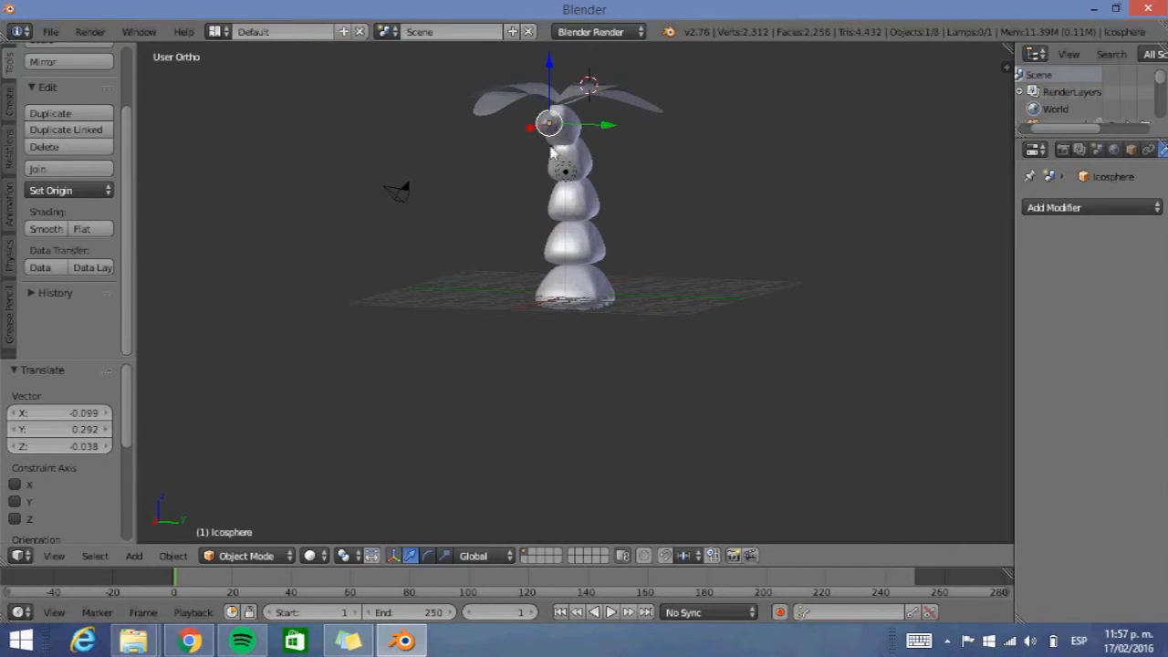
Duplicate the ico sphere three times, each from the newest copy, clustering the copies on the trunk's top segment below the leaves
key("shift+d")
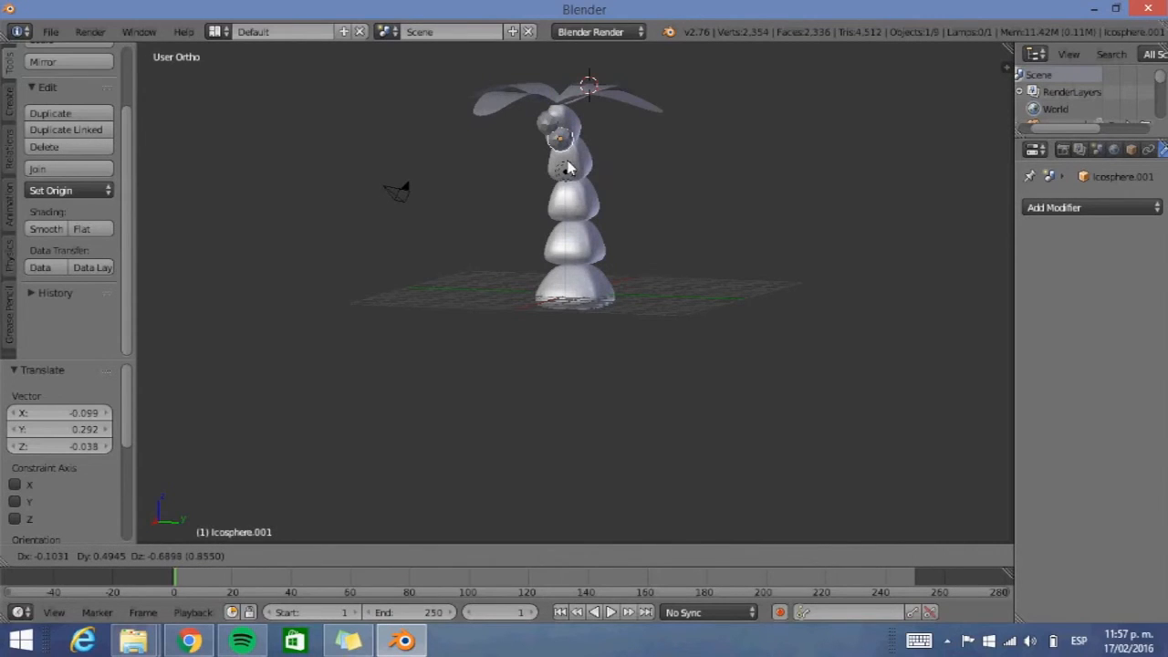
left_click(567, 161)
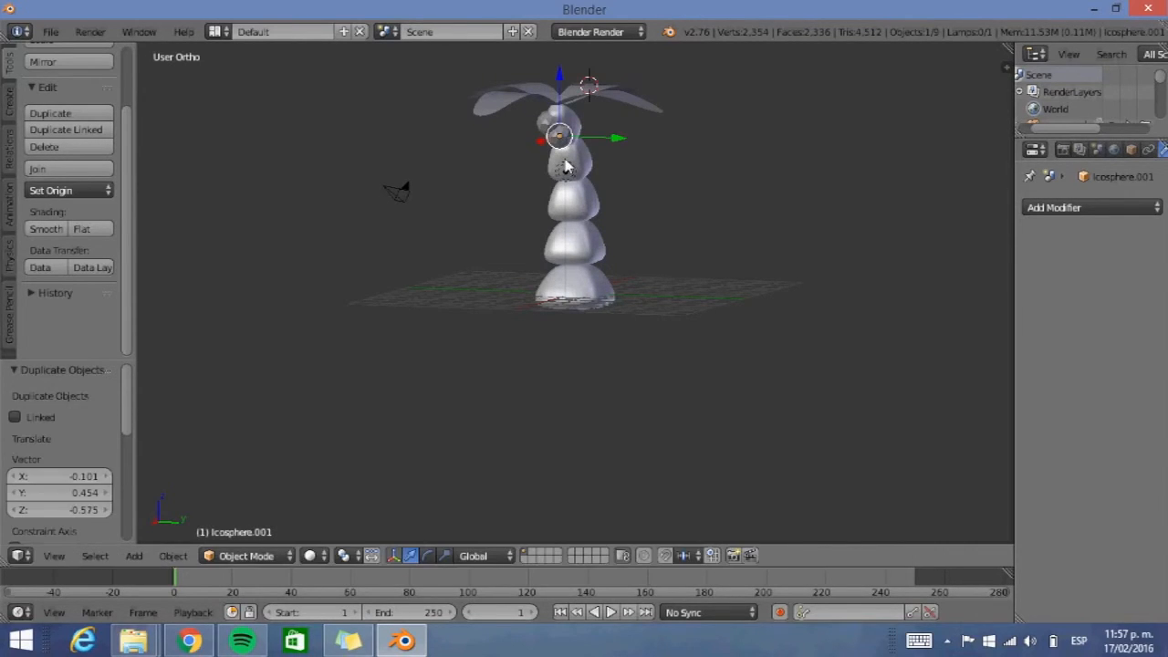
middle_click_drag(601, 153, 652, 143)
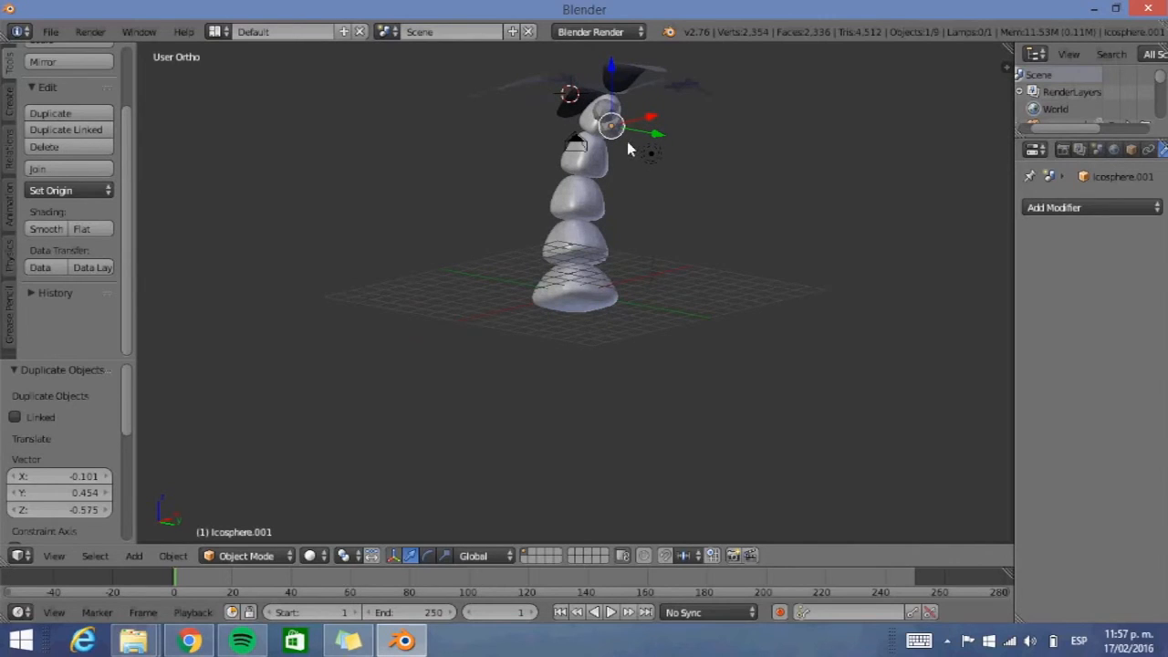
key("shift+d")
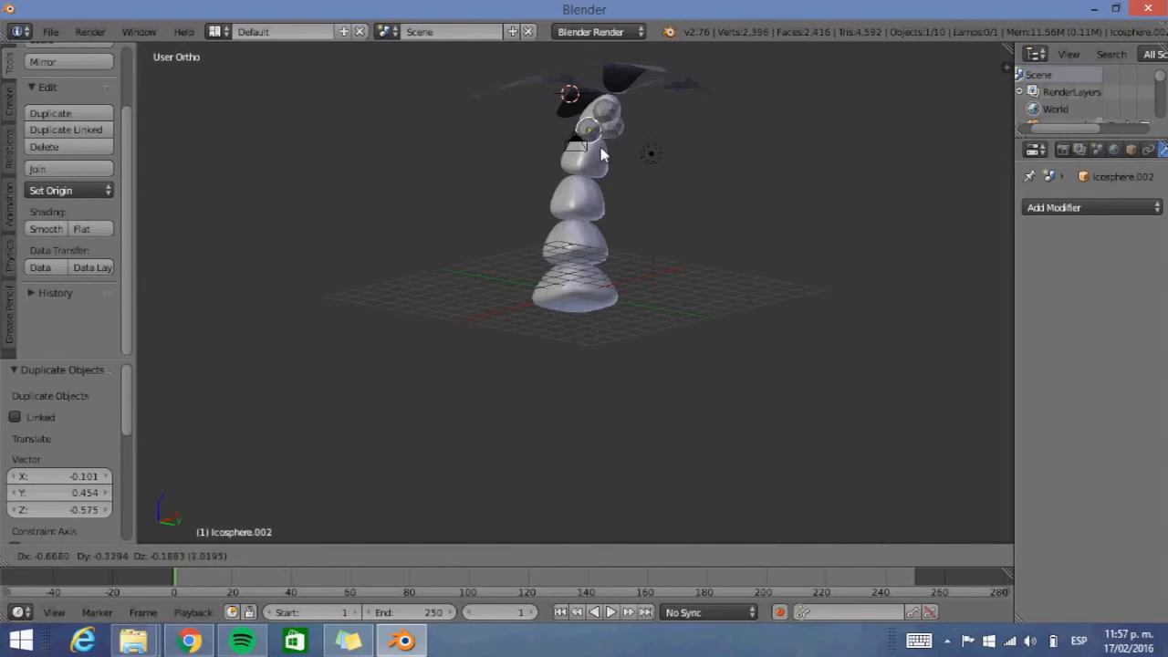
left_click(610, 152)
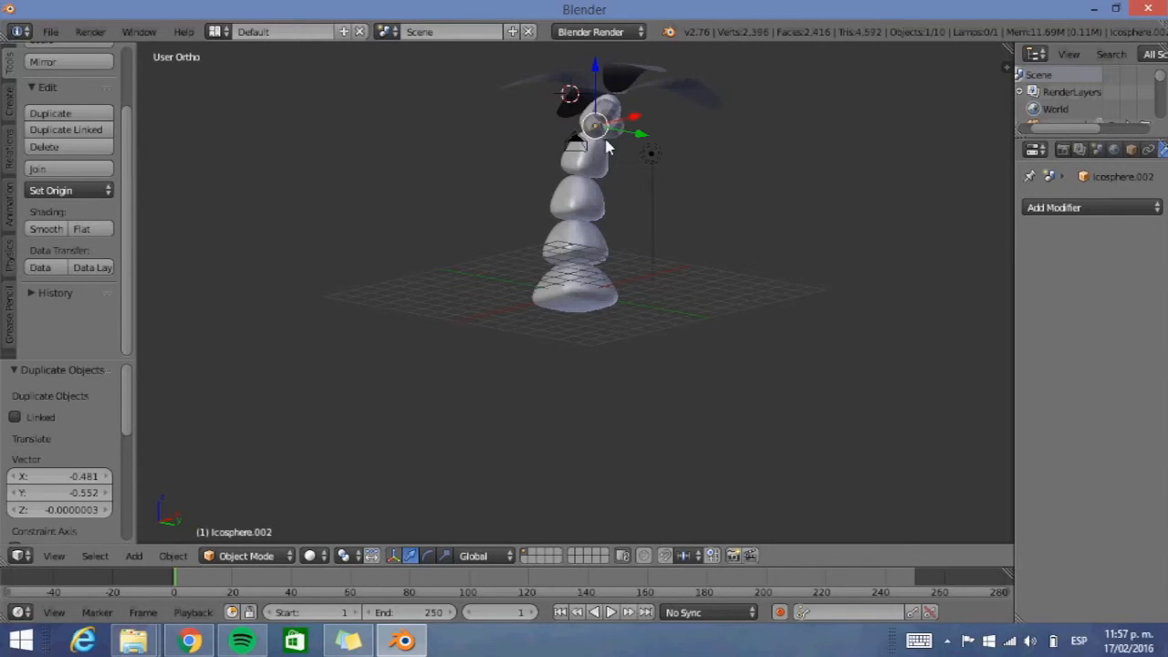
key("shift+d")
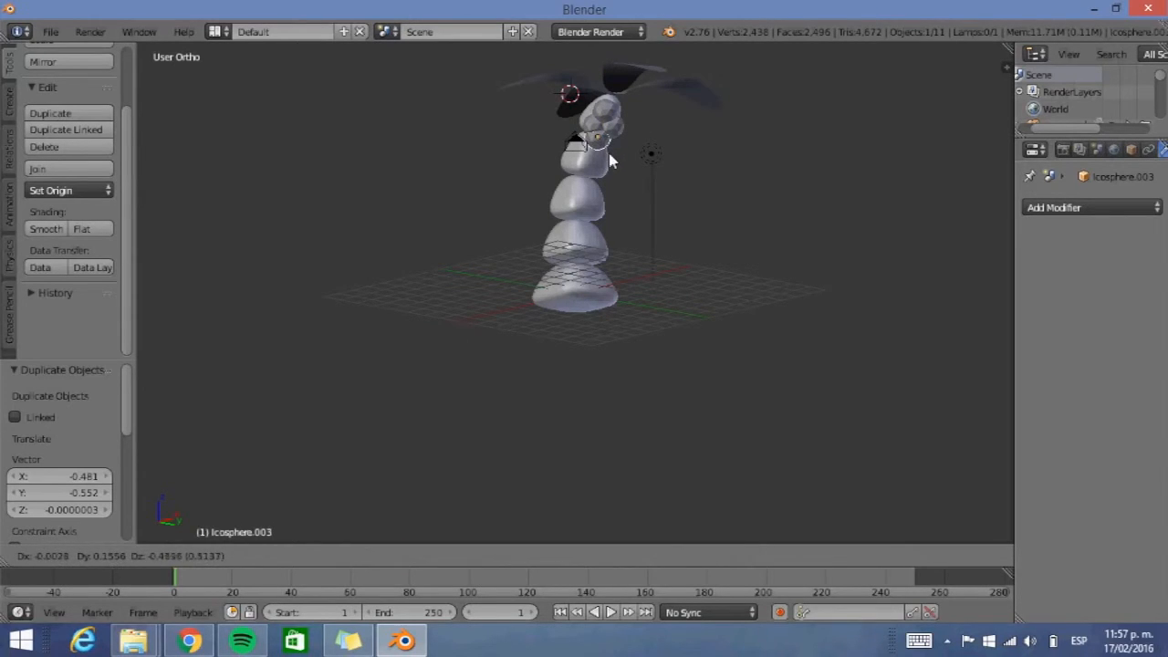
left_click(612, 160)
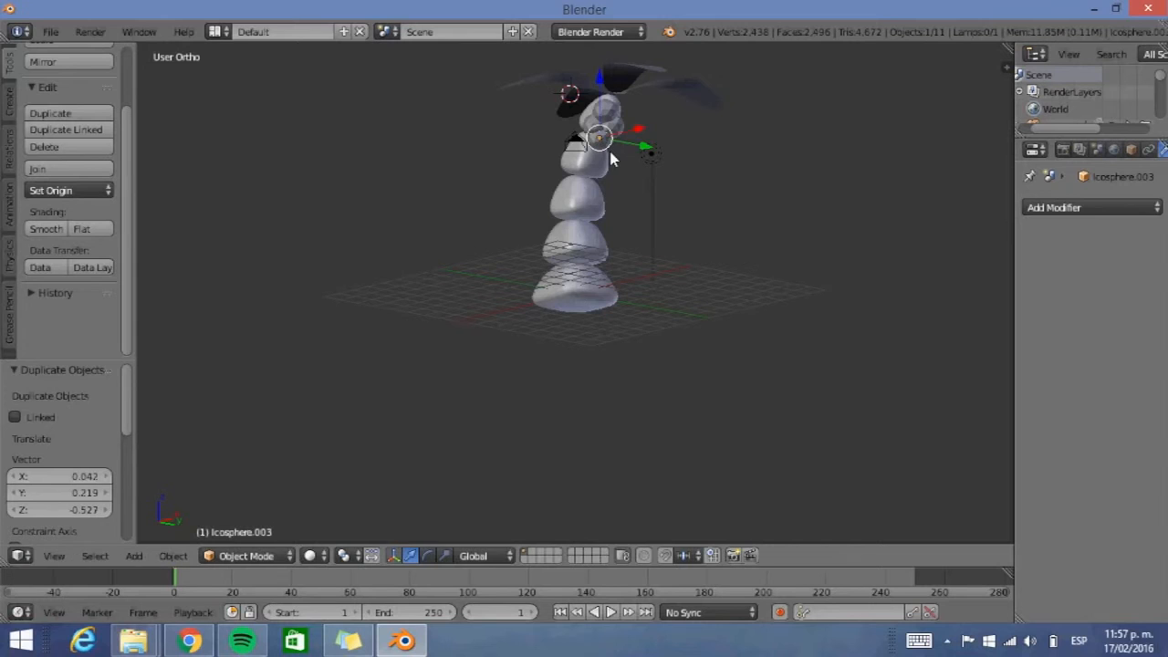
Move the lowest ico sphere copy about 0.582 along the X axis, out from the trunk
middle_click_drag(612, 159, 696, 203)
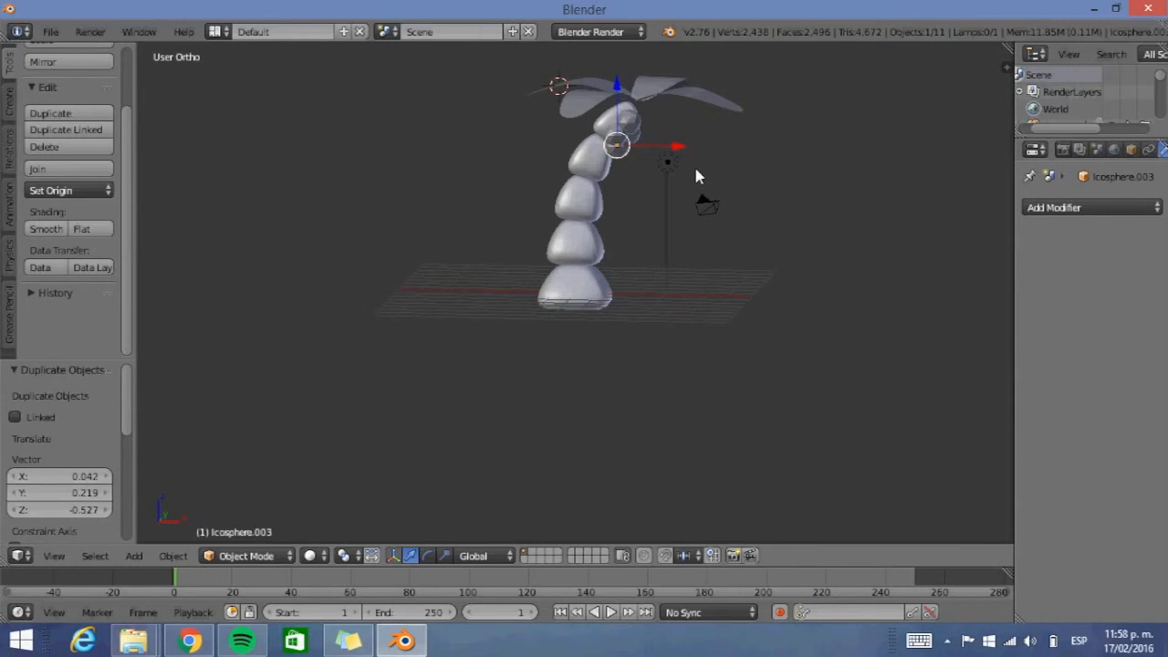
key("g")
key("x")
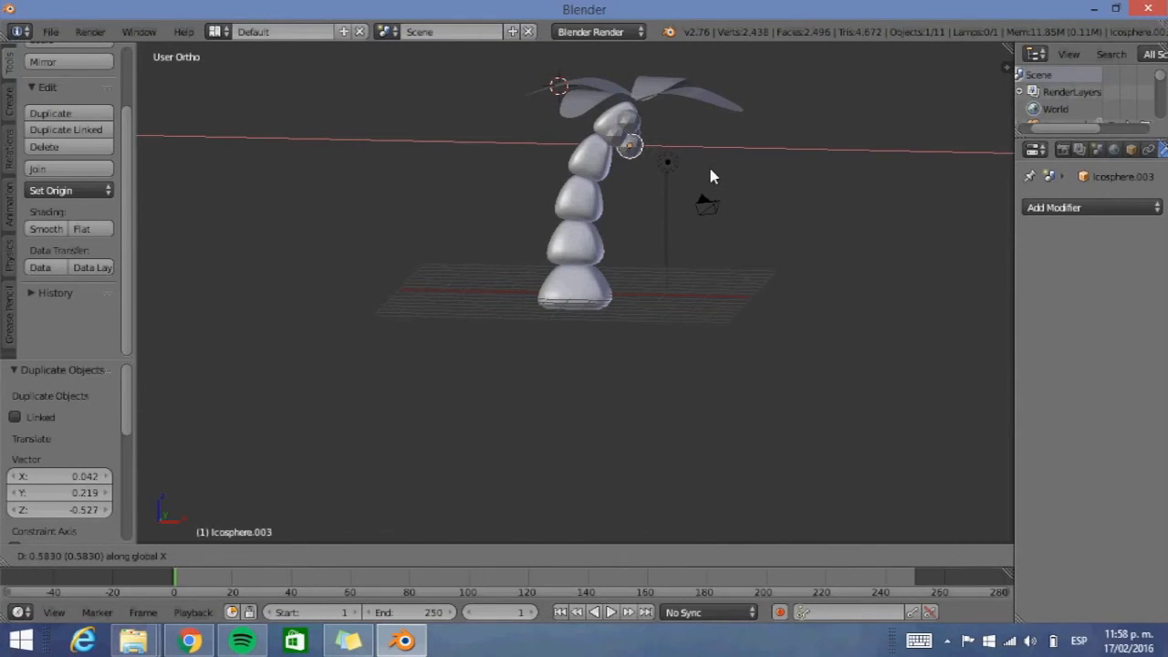
left_click(711, 177)
middle_click_drag(711, 177, 662, 205)
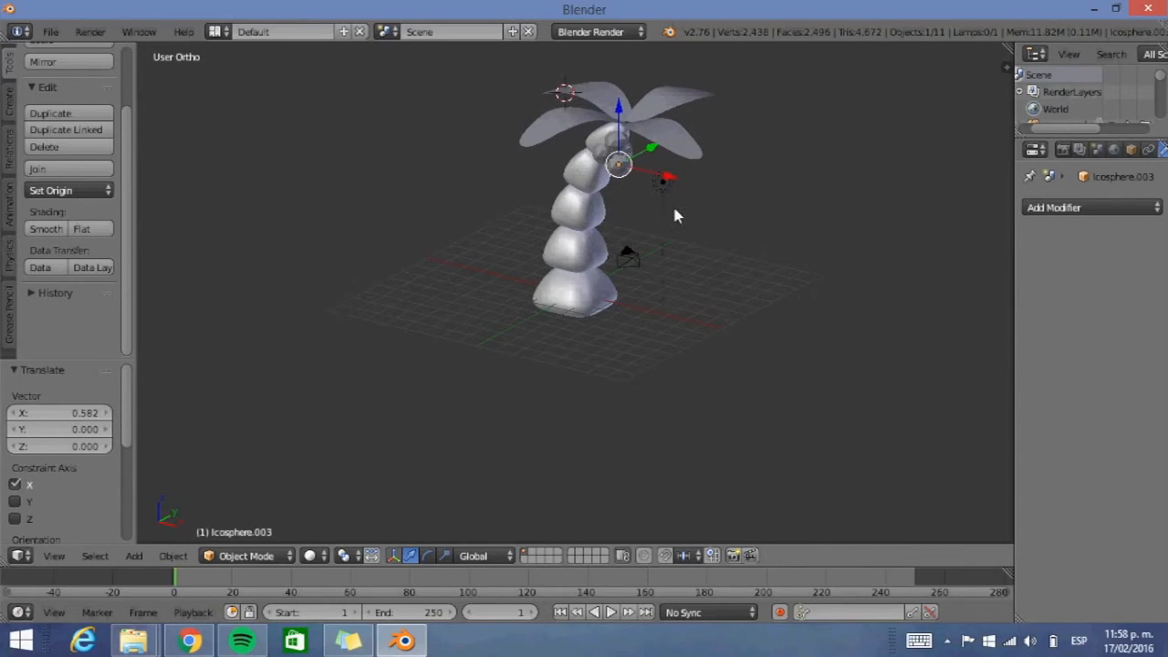
key("KP_1")
middle_click_drag(674, 211, 546, 241)
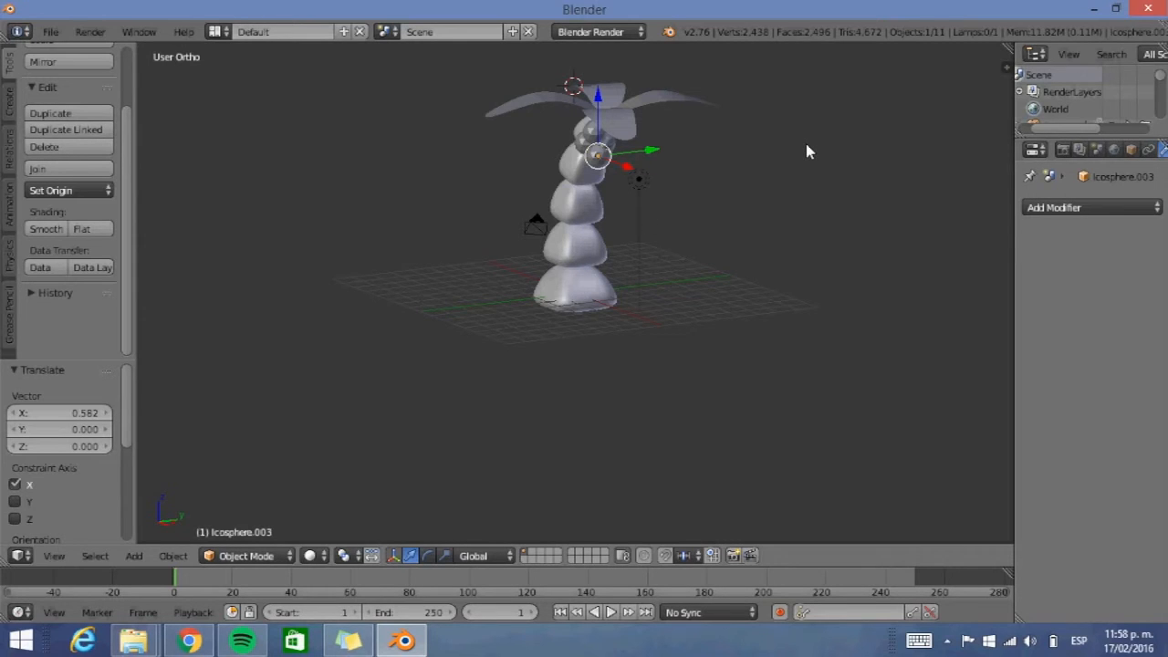
middle_click_drag(600, 253, 698, 232)
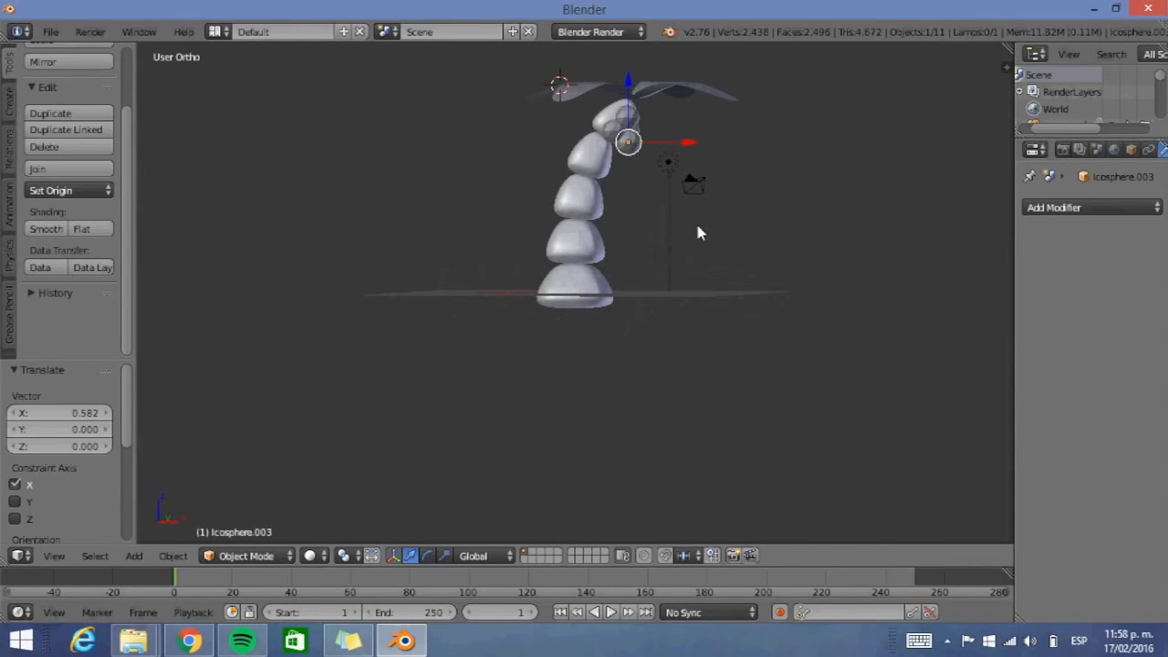
middle_click_drag(698, 231, 639, 284)
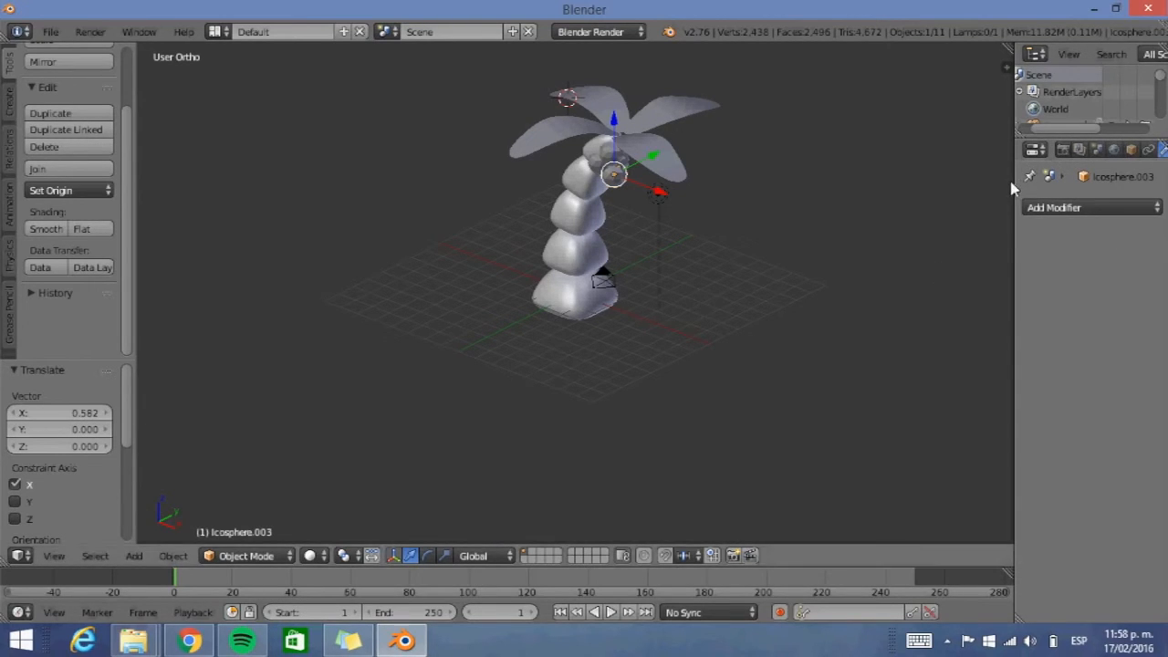
Rename the trunk's material to Tronco and set its diffuse colour to orange
left_click_drag(1013, 184, 928, 187)
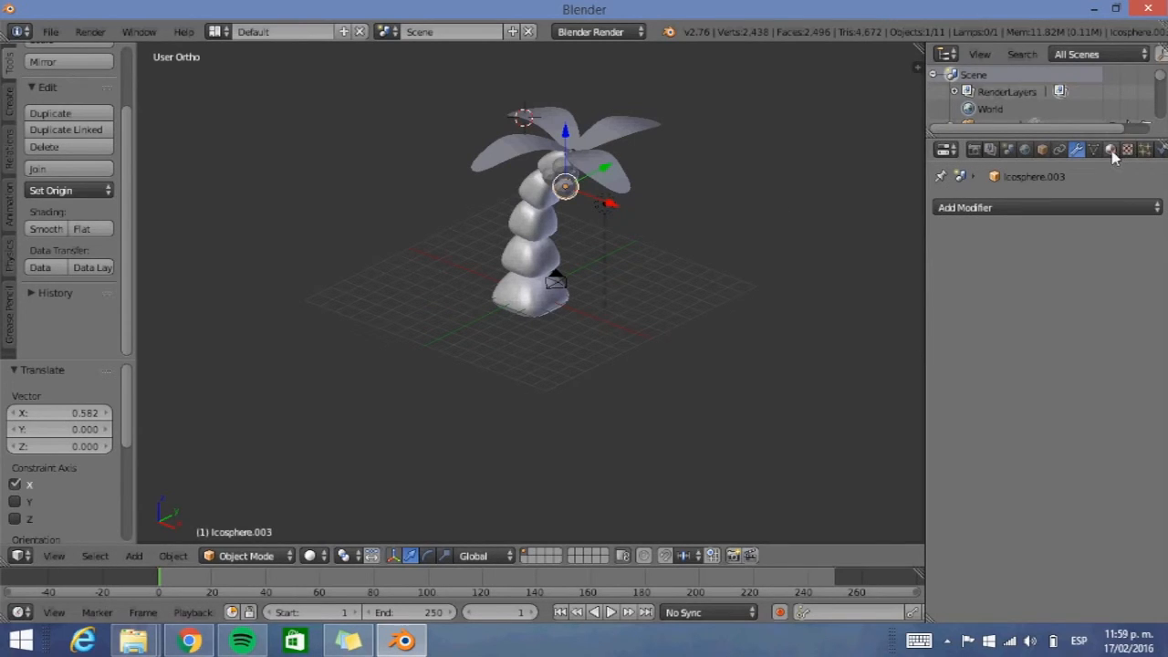
right_click(516, 280)
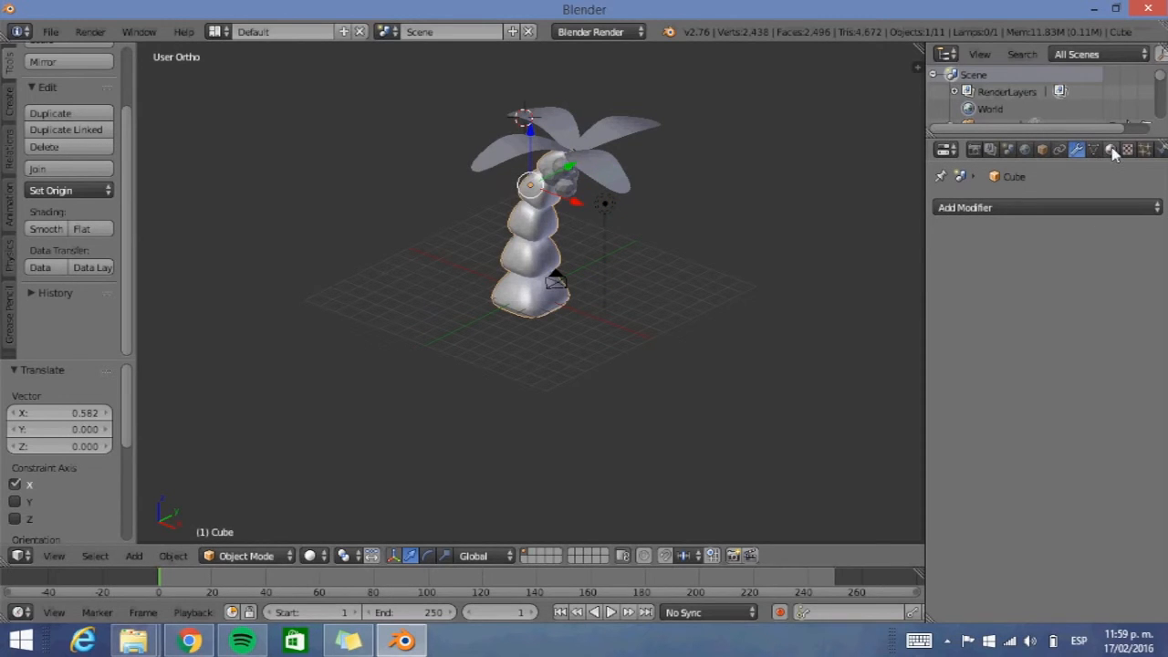
left_click(1112, 150)
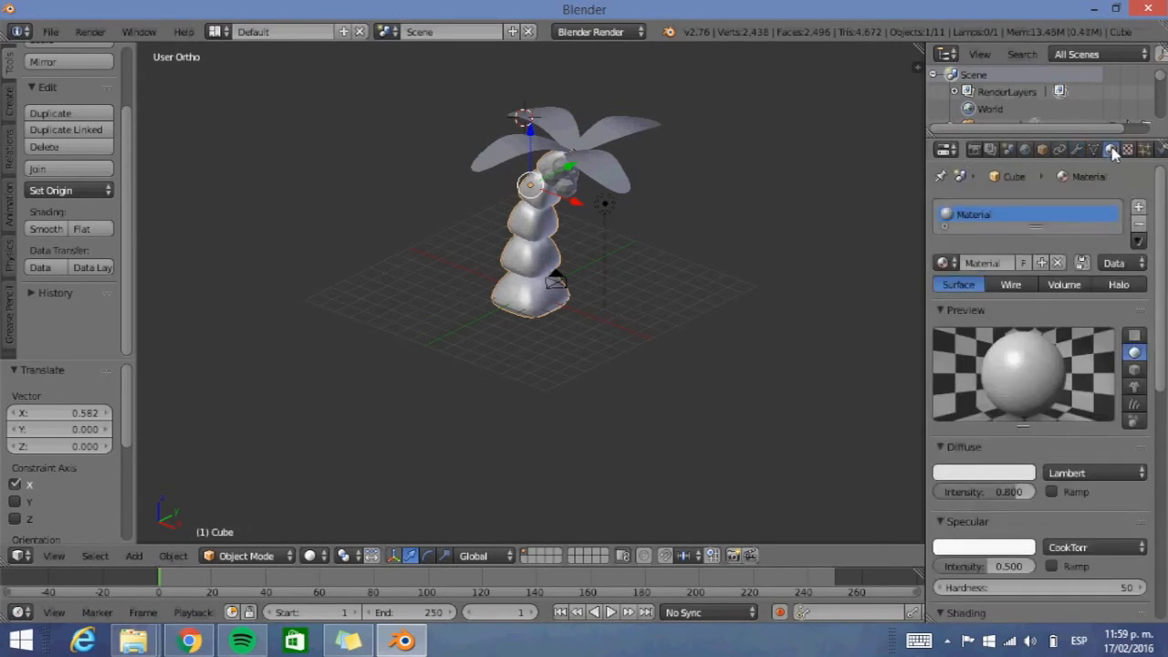
double_click(993, 217)
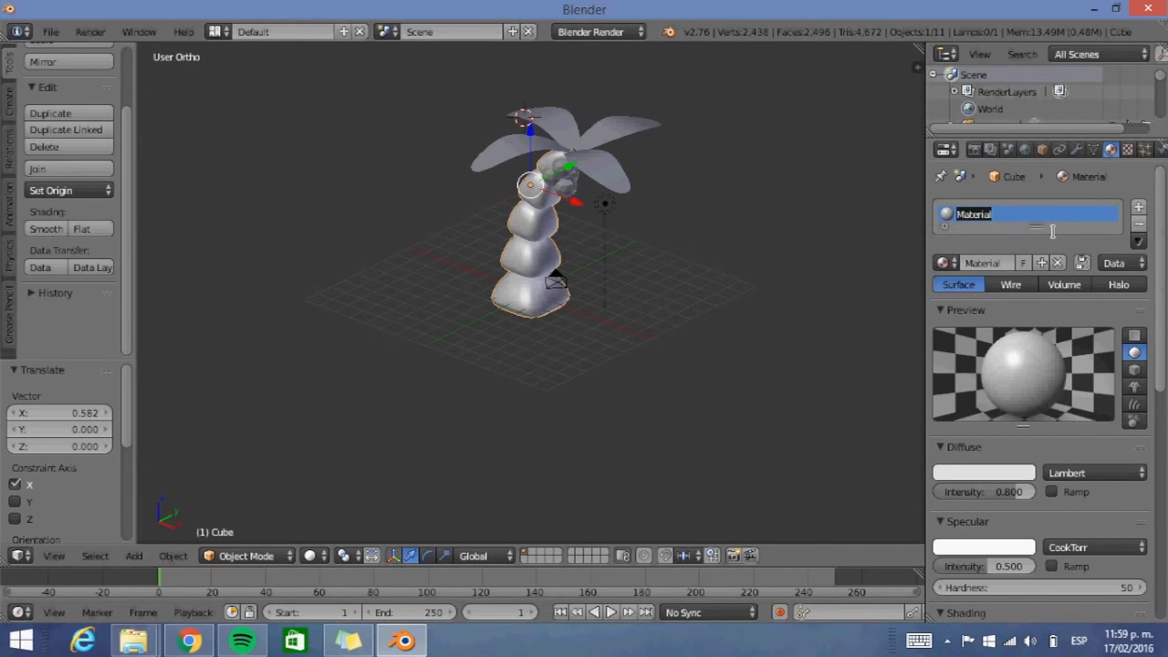
type("Tronco")
key("Return")
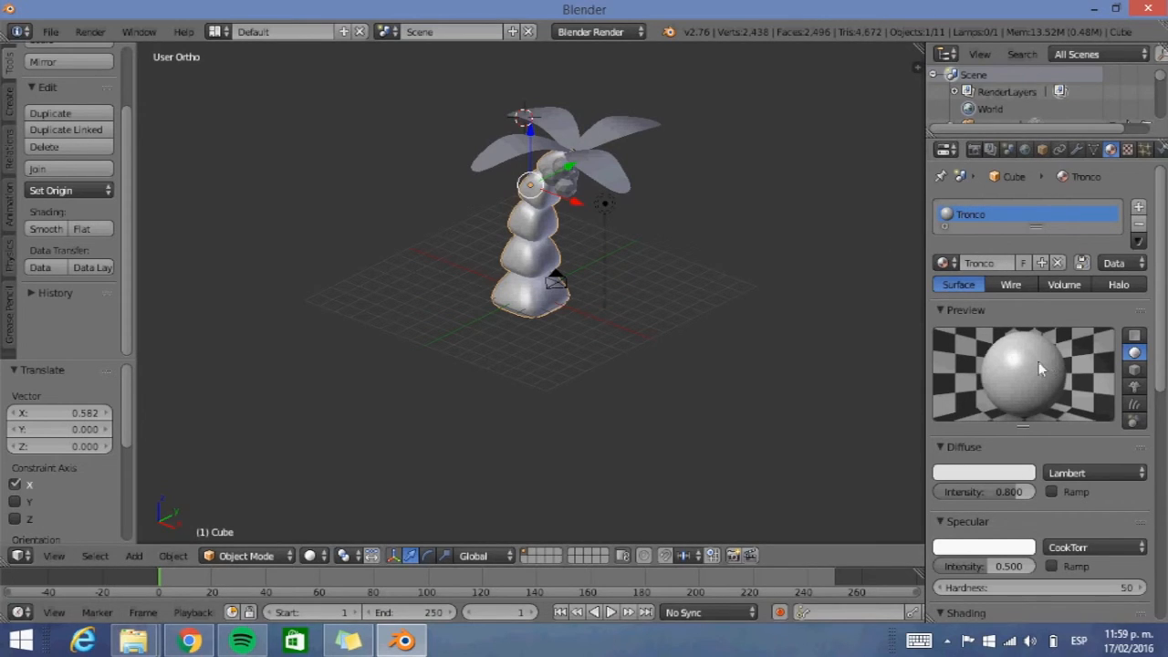
left_click(983, 475)
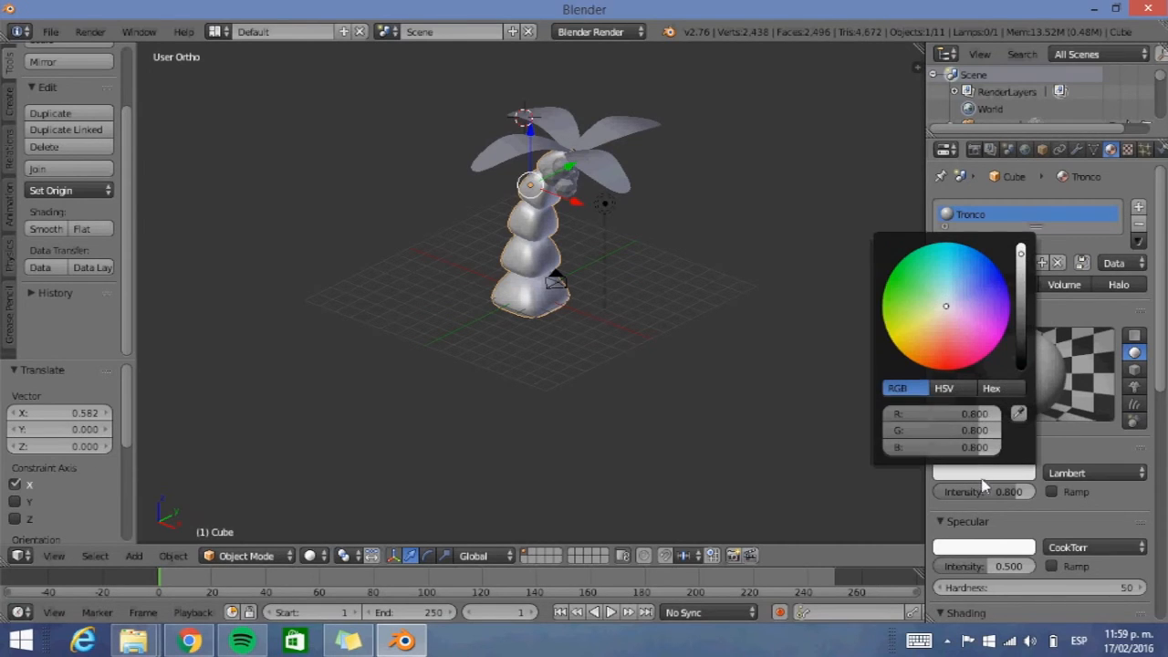
left_click_drag(914, 321, 911, 350)
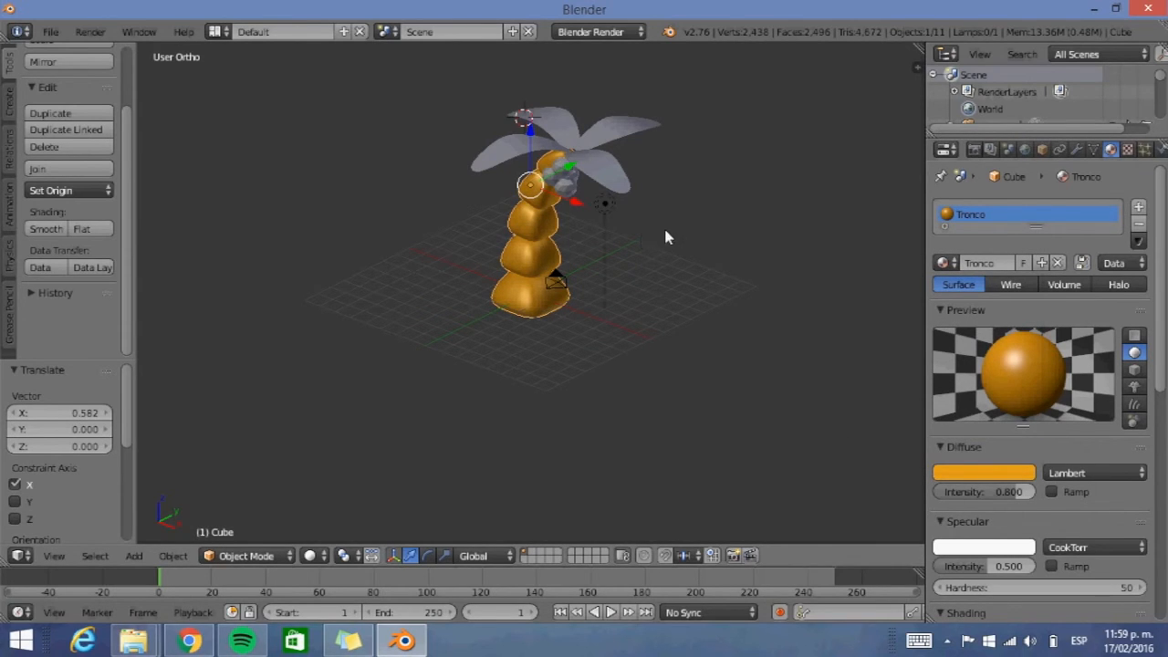
Create a new material named Hoja on the leaf Plane.002
right_click(600, 174)
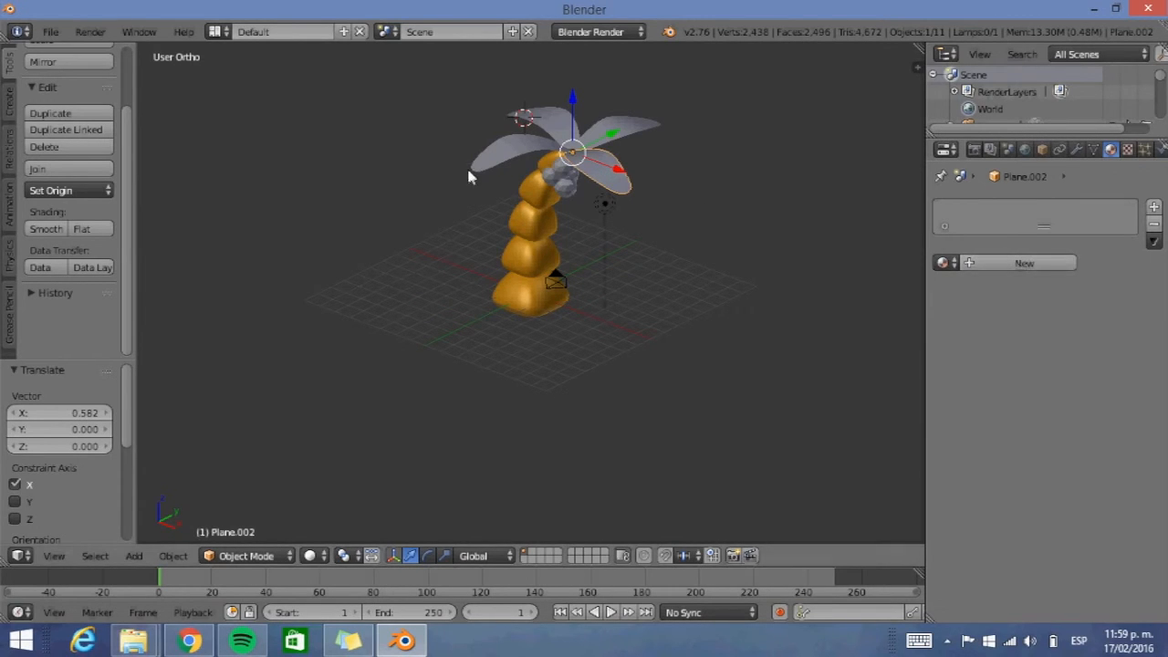
left_click(1016, 264)
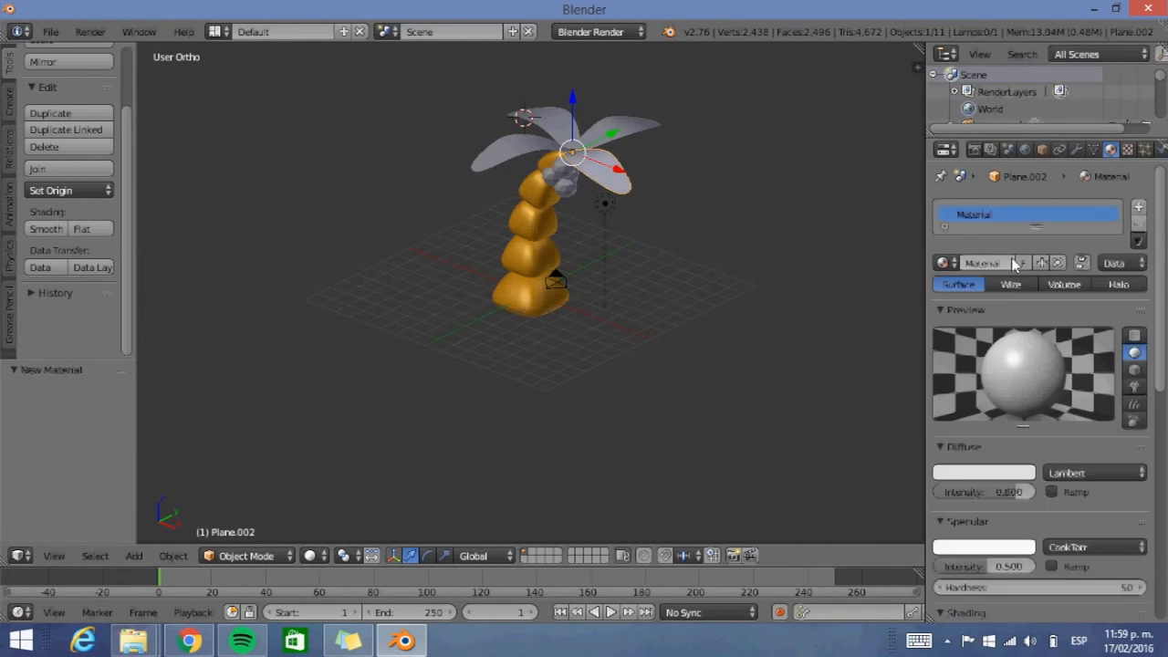
double_click(984, 215)
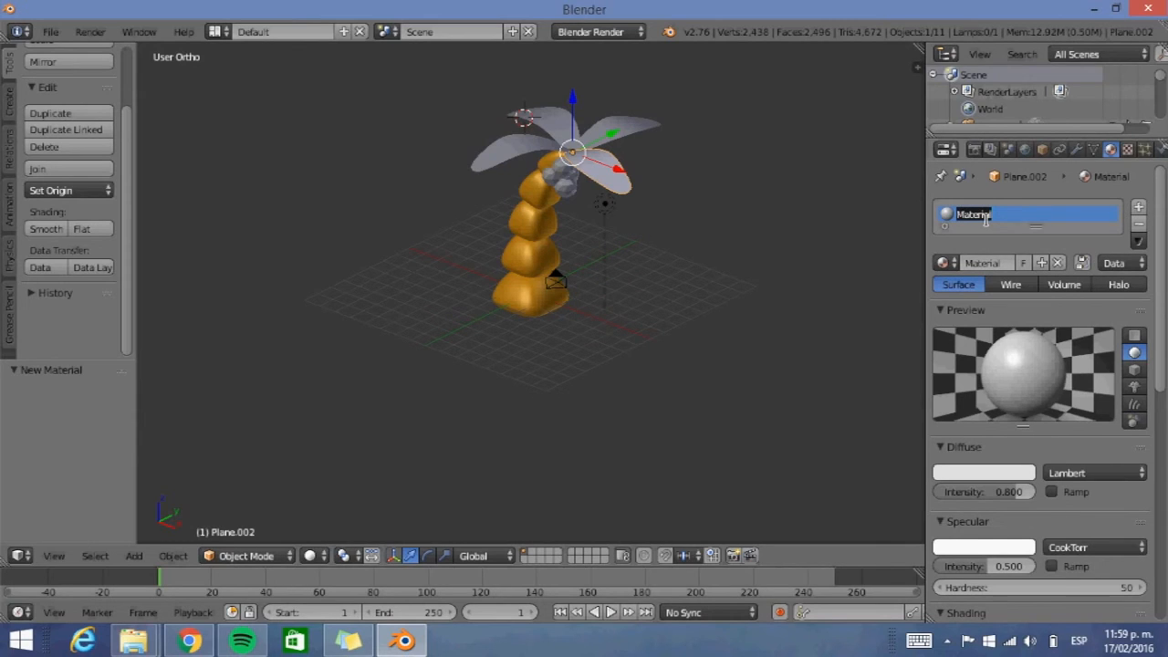
type("Hoja")
key("Return")
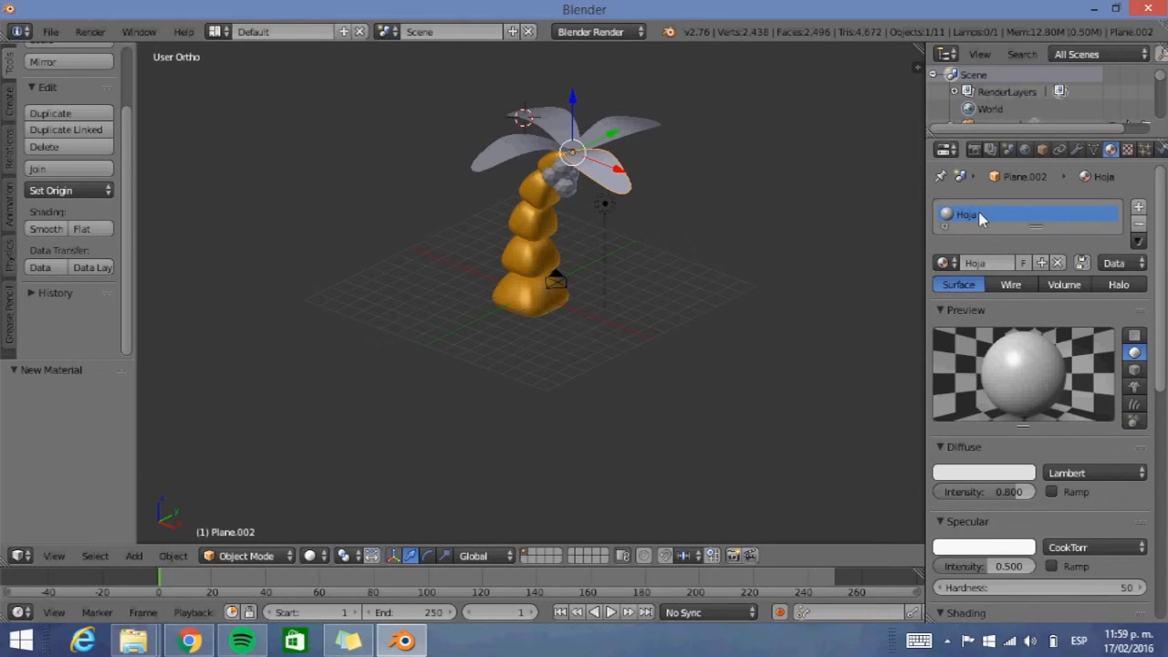
Set the Hoja material's diffuse colour to a saturated green, RGB 0.004, 0.800, 0.000
left_click(1008, 474)
left_click(911, 298)
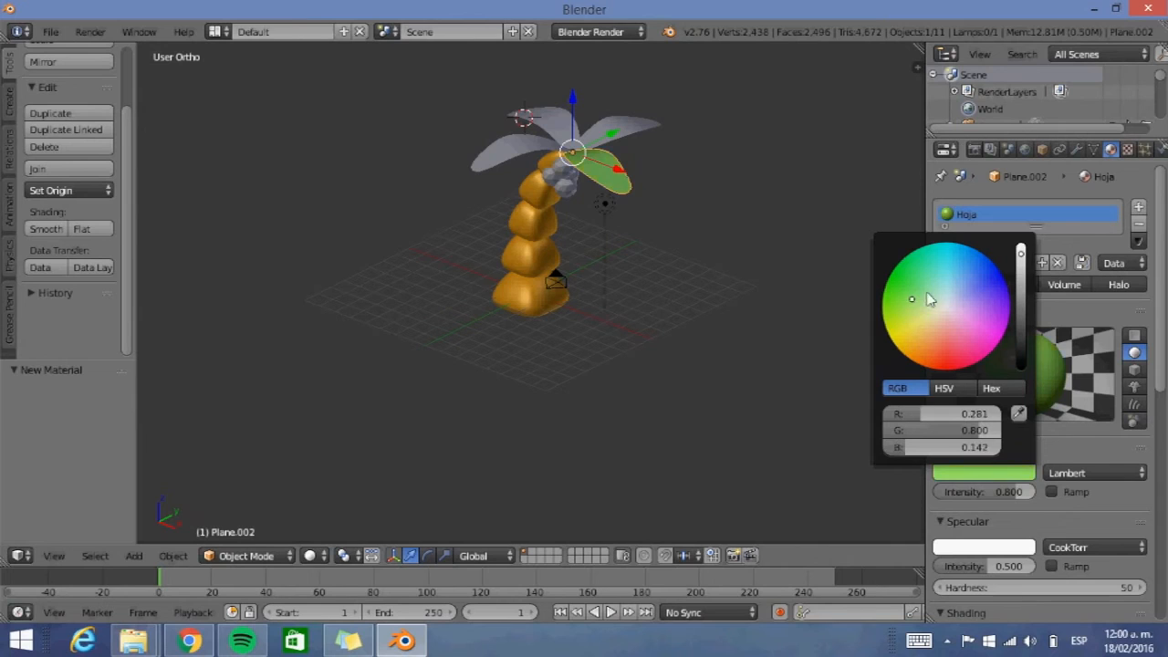
mouse_move(927, 294)
left_mouse_down()
mouse_move(898, 264)
mouse_move(888, 295)
mouse_move(902, 301)
mouse_move(889, 277)
left_mouse_up()
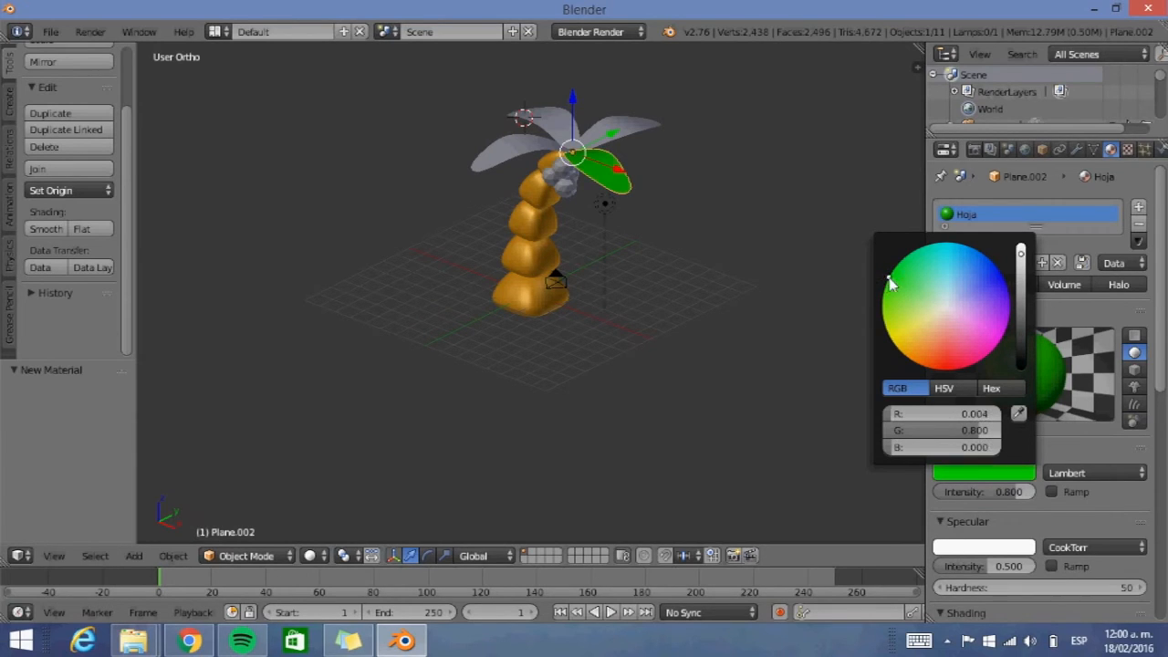
left_click(819, 352)
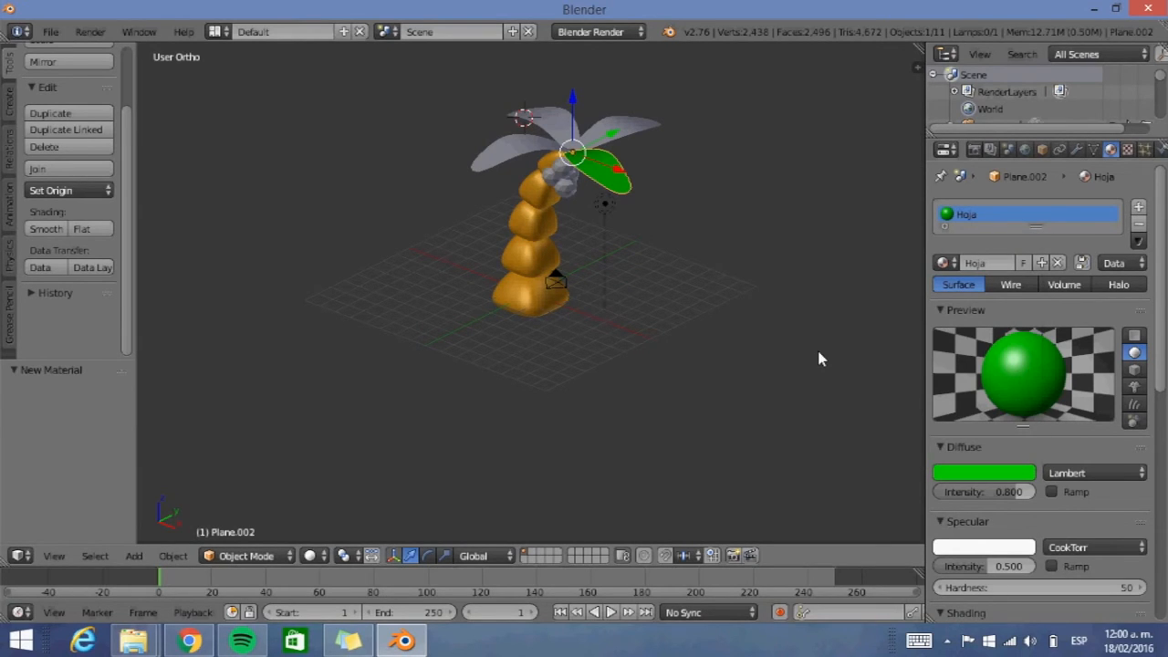
Assign the existing Hoja material to the neighbouring leaf Plane.001
right_click(617, 131)
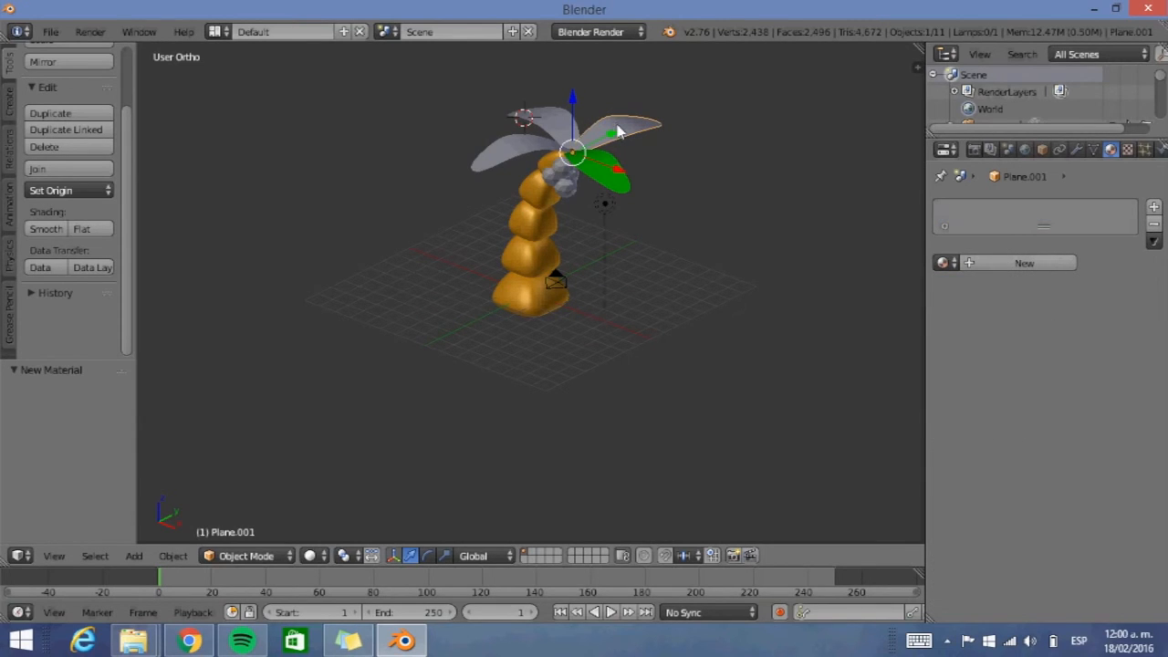
left_click(947, 263)
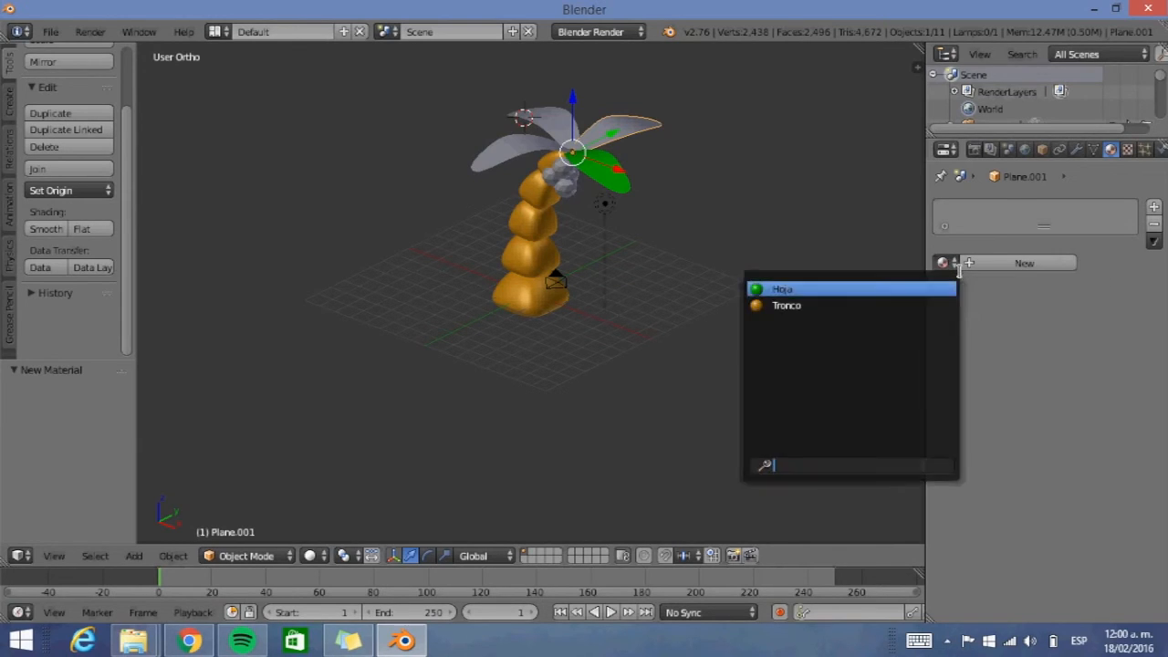
left_click(798, 291)
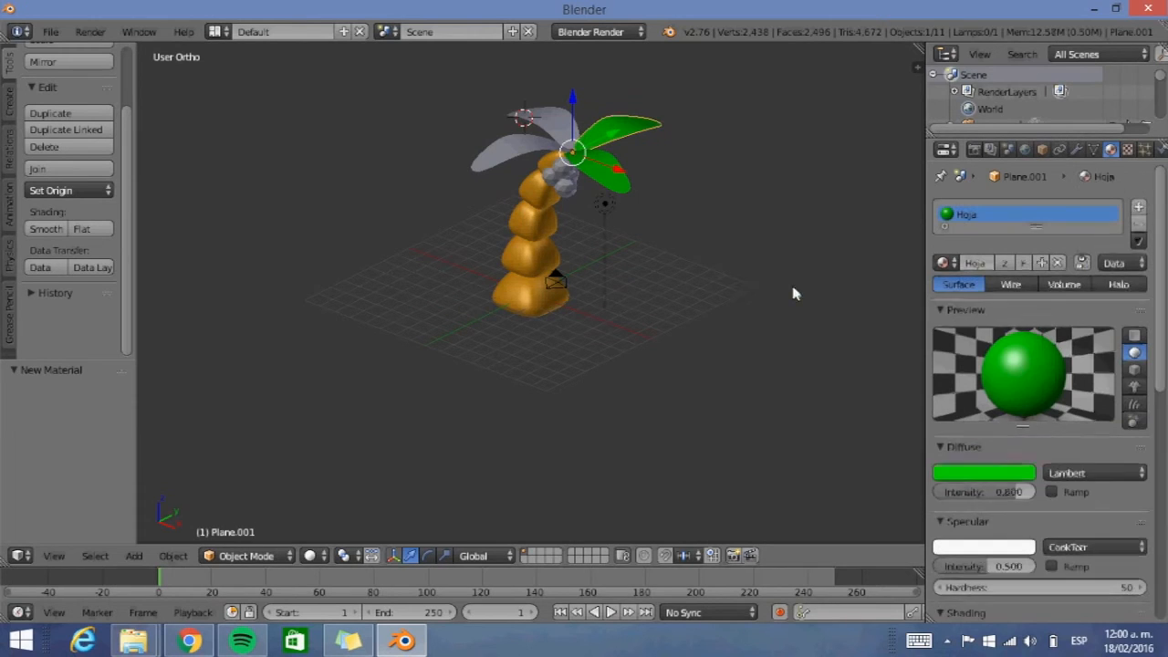
Assign the existing Hoja material to the two remaining uncoloured leaves, Plane and Plane.003
right_click(536, 113)
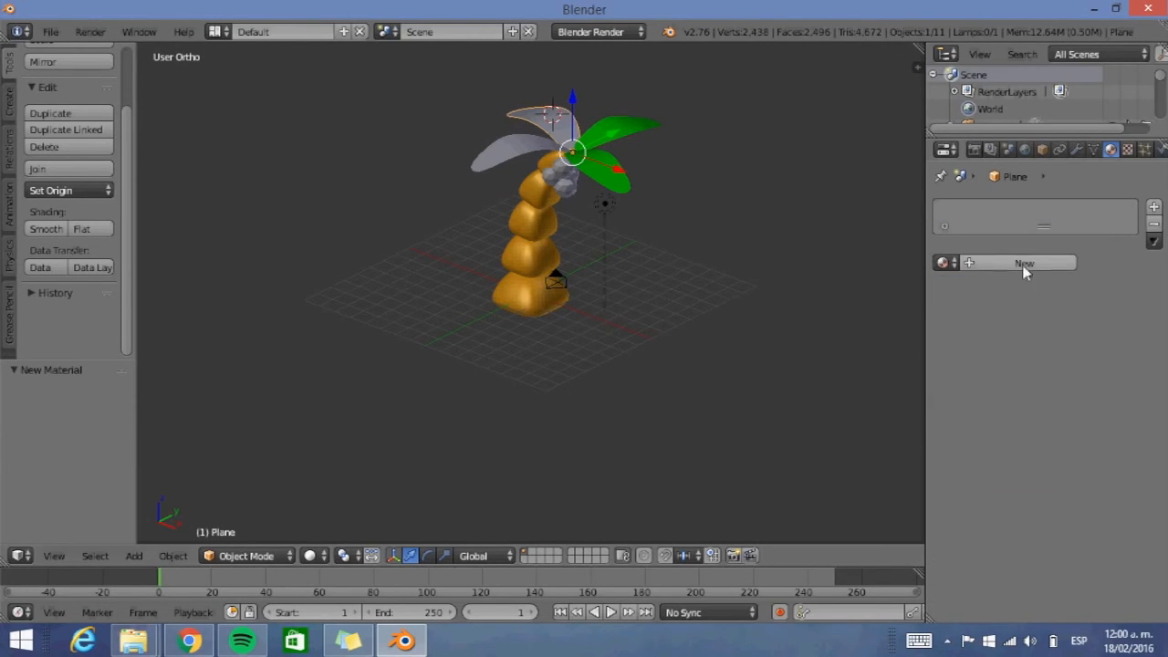
left_click(948, 263)
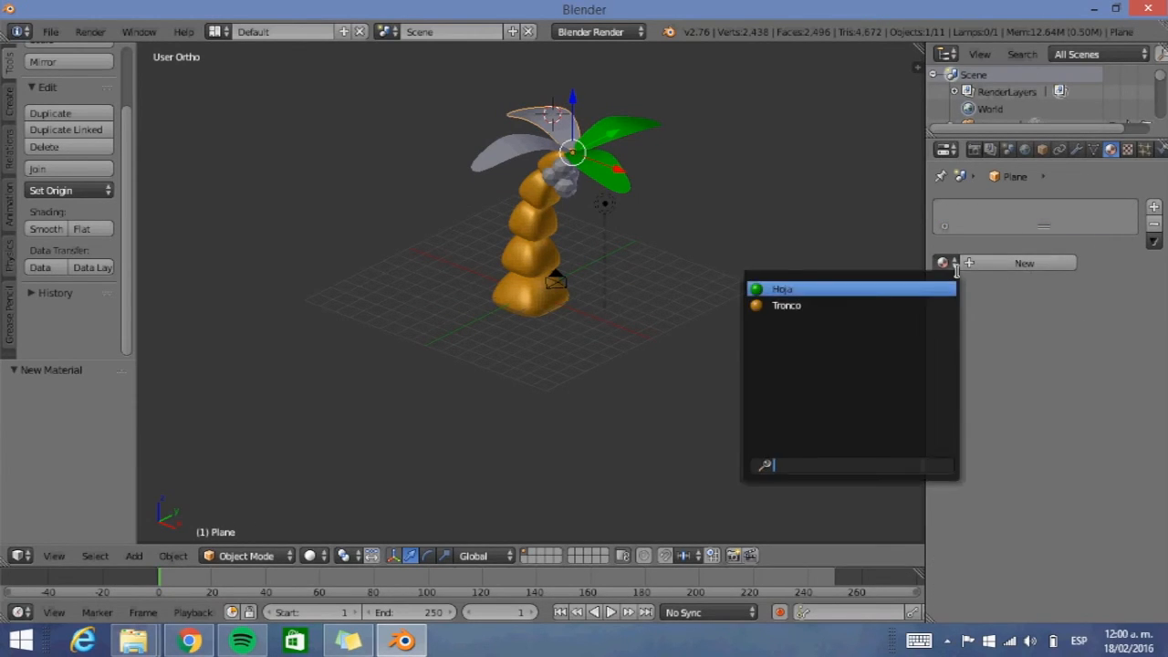
left_click(899, 290)
right_click(492, 148)
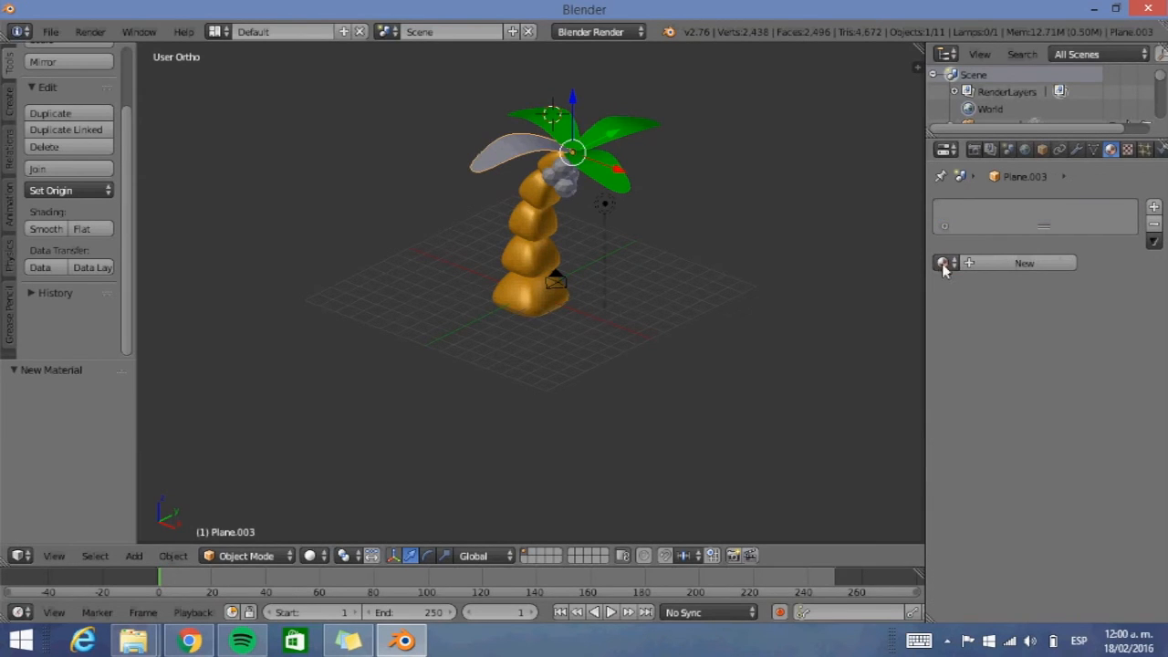
left_click(948, 263)
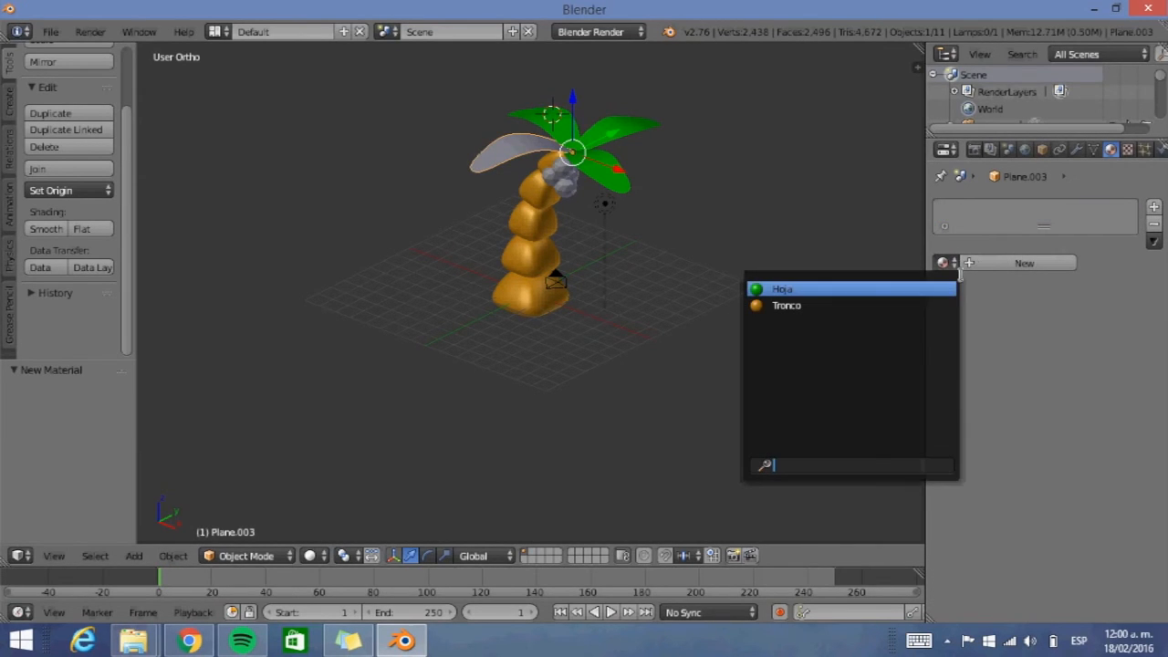
left_click(900, 299)
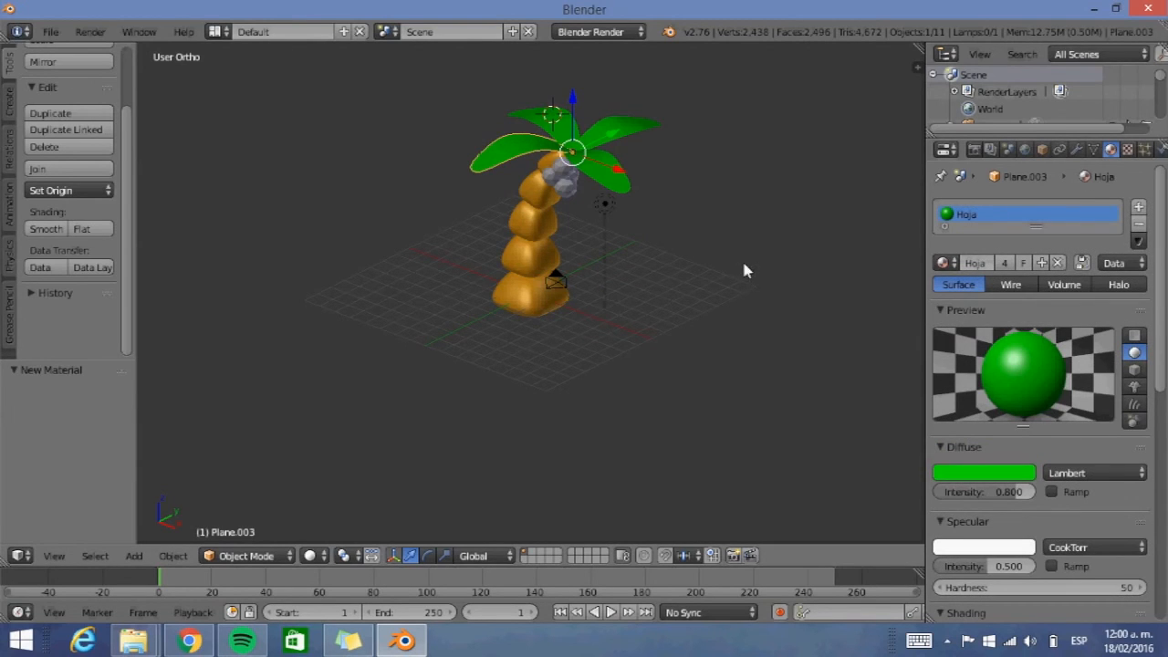
Create a new material on the coconut Icosphere.003 and set its diffuse colour to dark orange, RGB 0.800, 0.151, 0.003
middle_click_drag(542, 243, 579, 246)
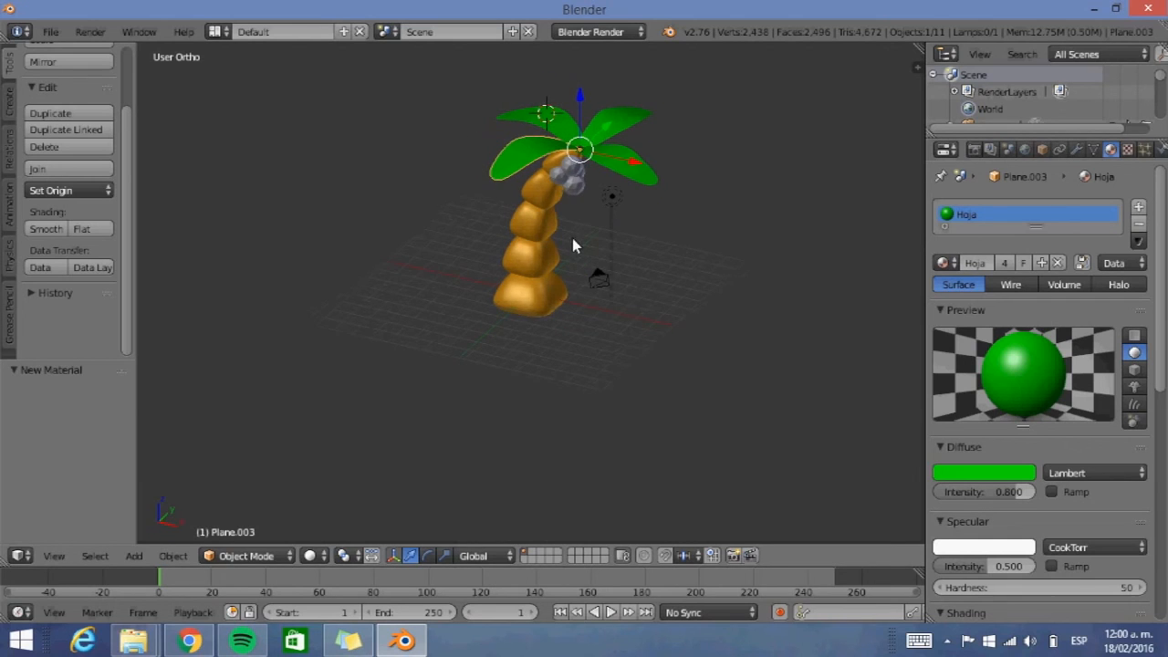
right_click(573, 182)
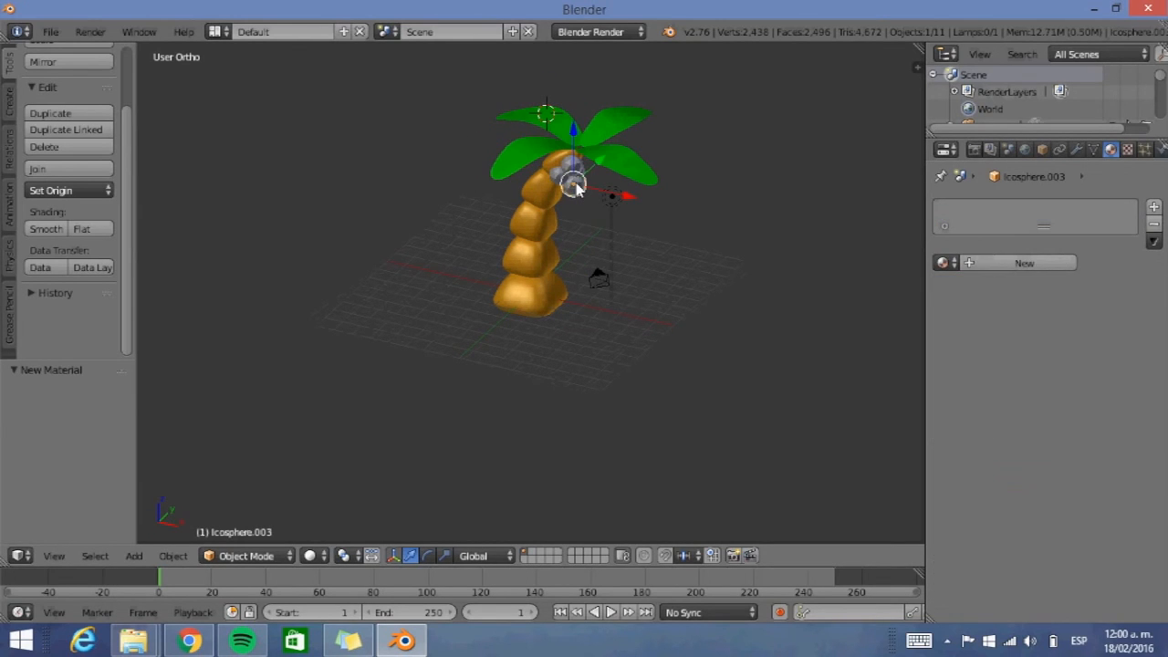
left_click(1037, 266)
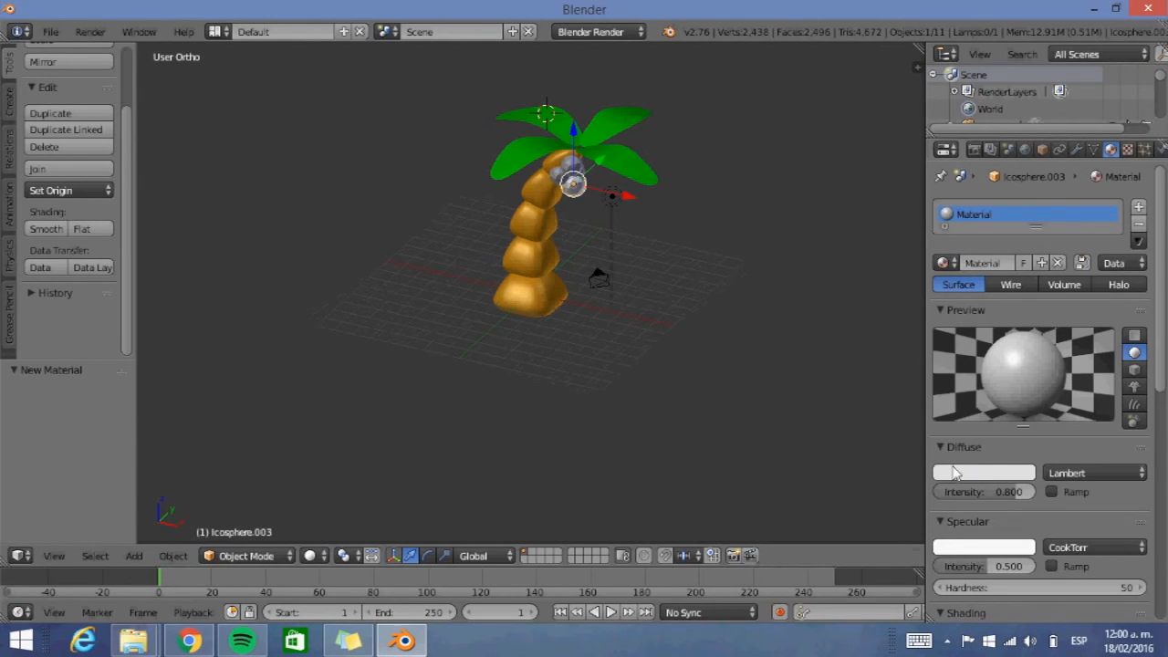
left_click(956, 472)
left_click(924, 360)
mouse_move(911, 356)
left_mouse_down()
mouse_move(928, 332)
mouse_move(898, 348)
mouse_move(922, 375)
left_mouse_up()
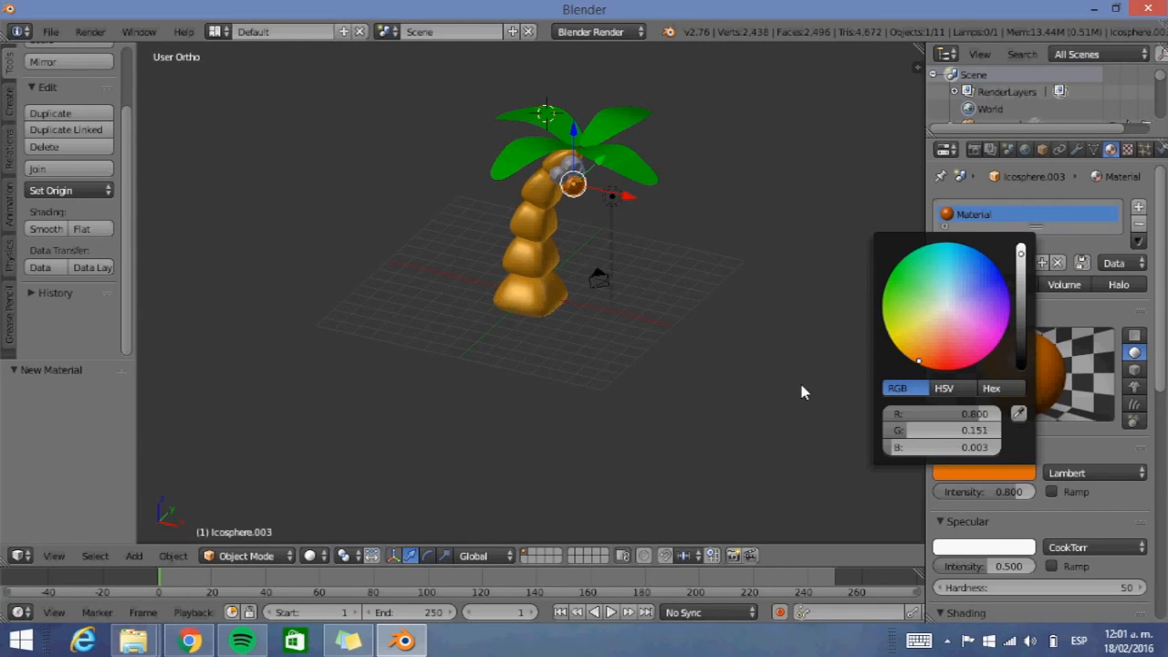
Rename the coconut's new material to Coco
middle_click_drag(685, 245, 639, 223)
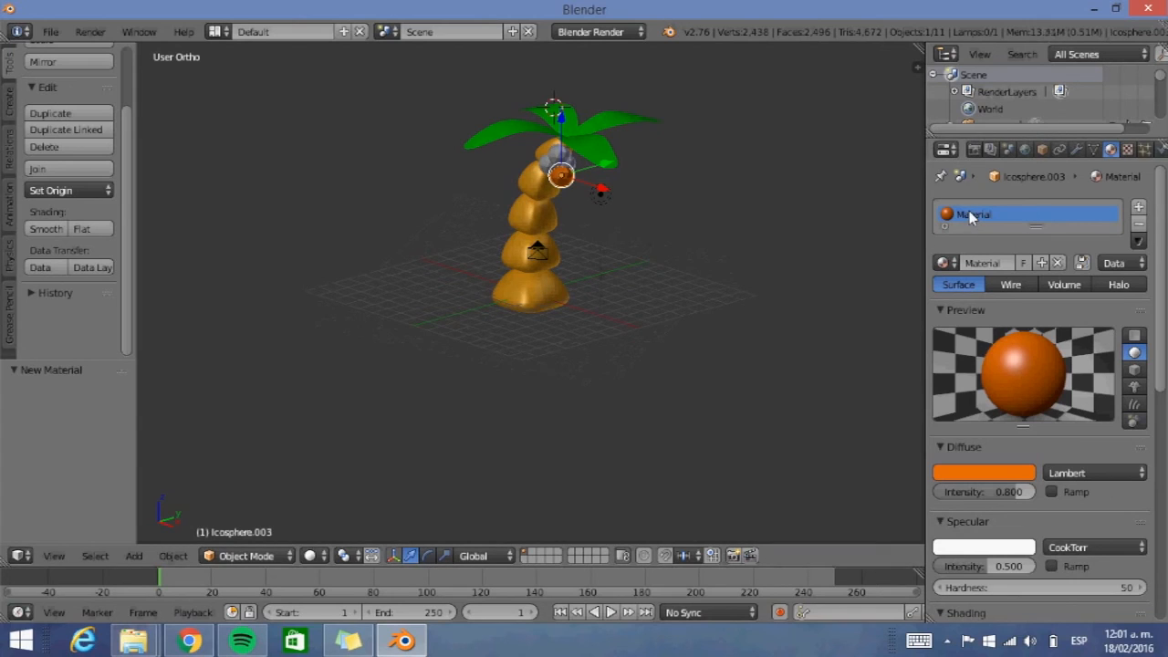
double_click(981, 217)
type("co")
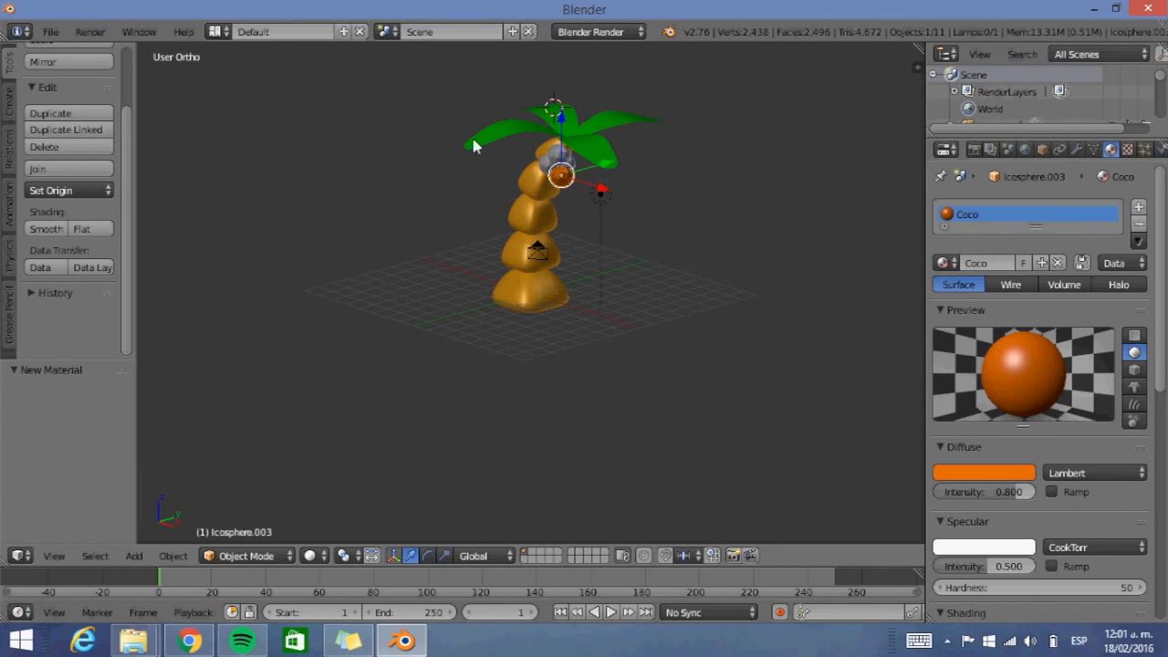
Assign the existing Coco material to the coconuts Icosphere and Icosphere.002
right_click(564, 166)
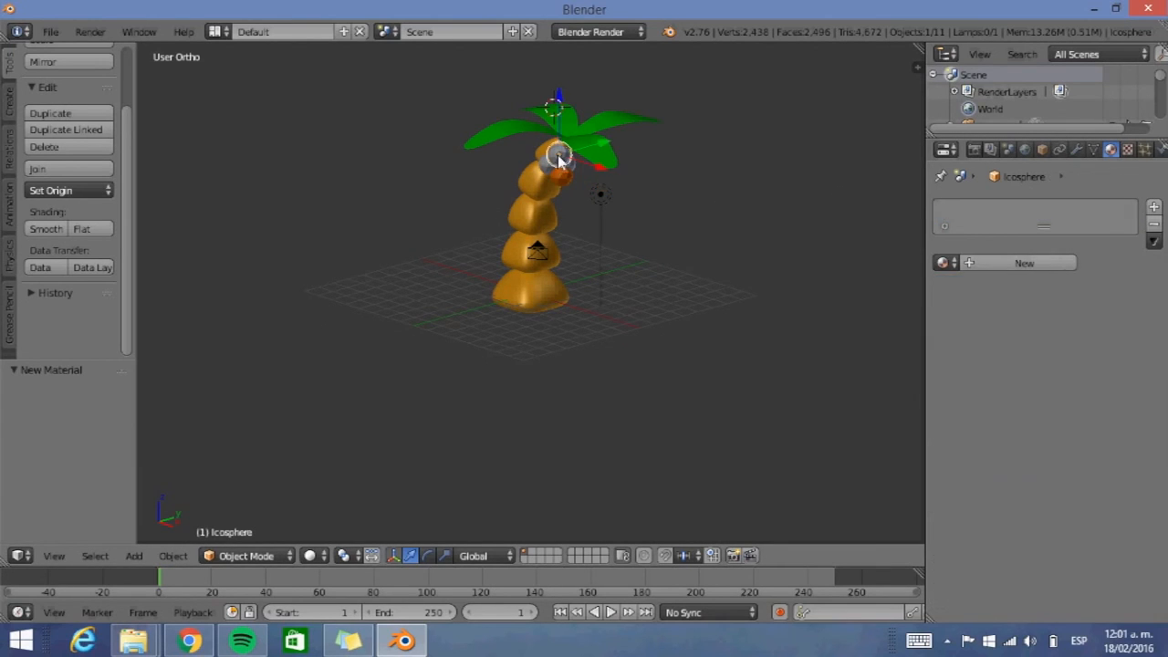
left_click(955, 263)
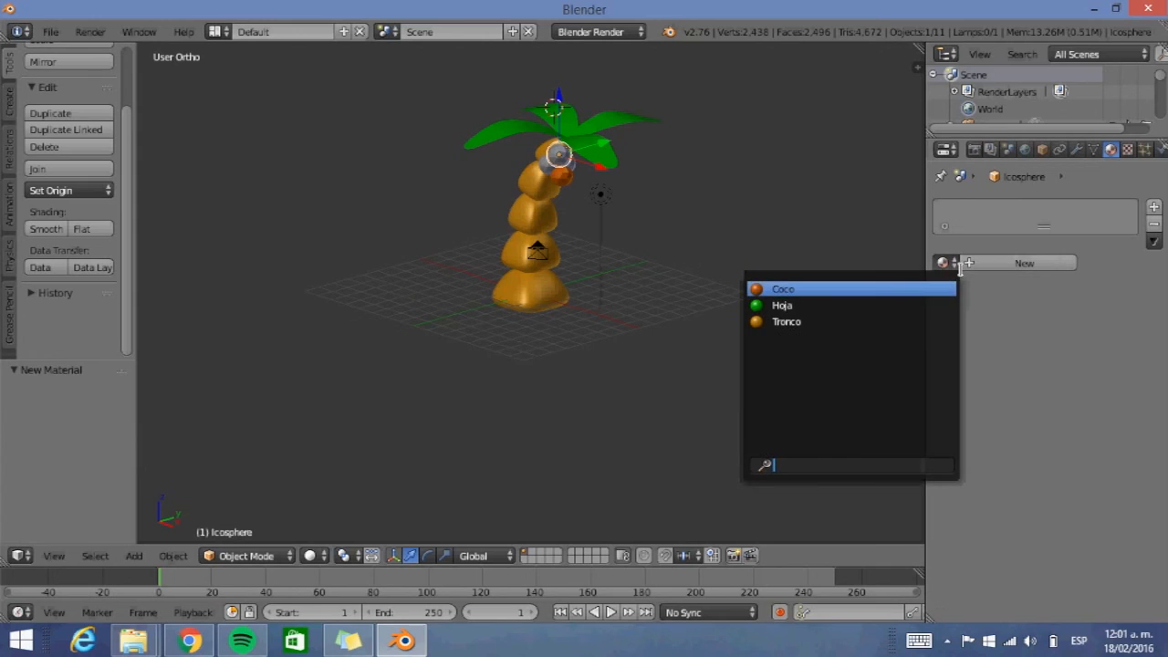
left_click(830, 293)
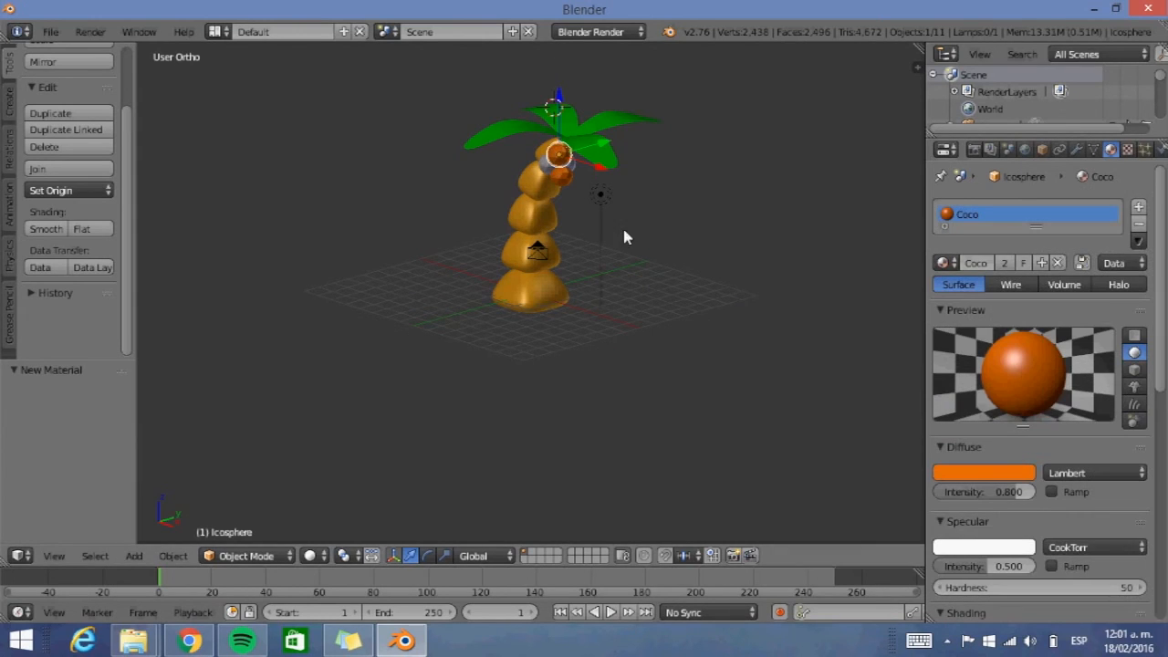
right_click_drag(552, 172, 550, 169)
right_click(550, 169)
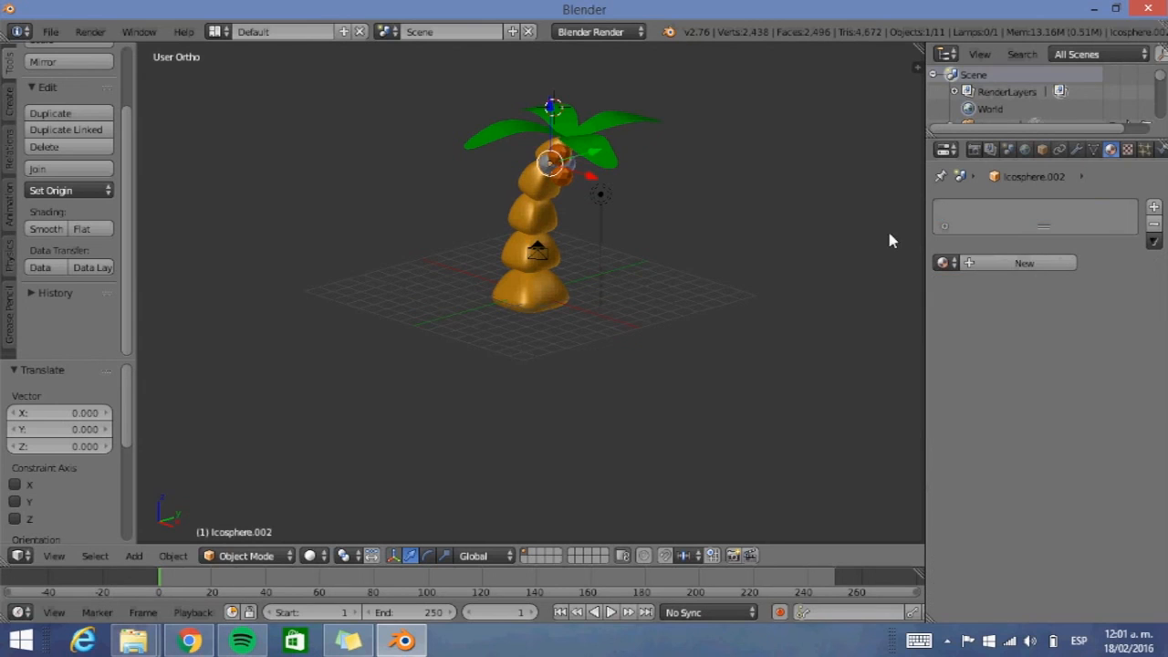
left_click(946, 263)
left_click(817, 291)
Assign the existing Coco material to the last uncoloured coconut, Icosphere.001, on the far side of the cluster
middle_click_drag(748, 247, 524, 177)
right_click(494, 151)
right_click(498, 149)
right_click(499, 151)
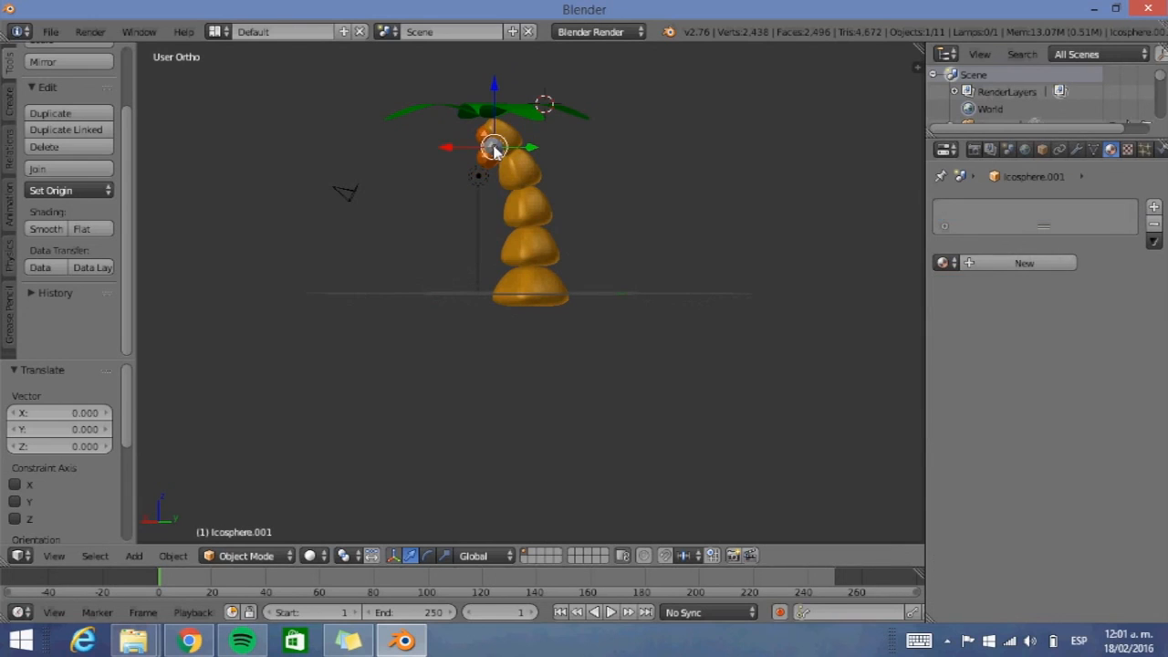
left_click(950, 263)
left_click(835, 288)
middle_click_drag(613, 285, 810, 336)
middle_click_drag(554, 322, 597, 337)
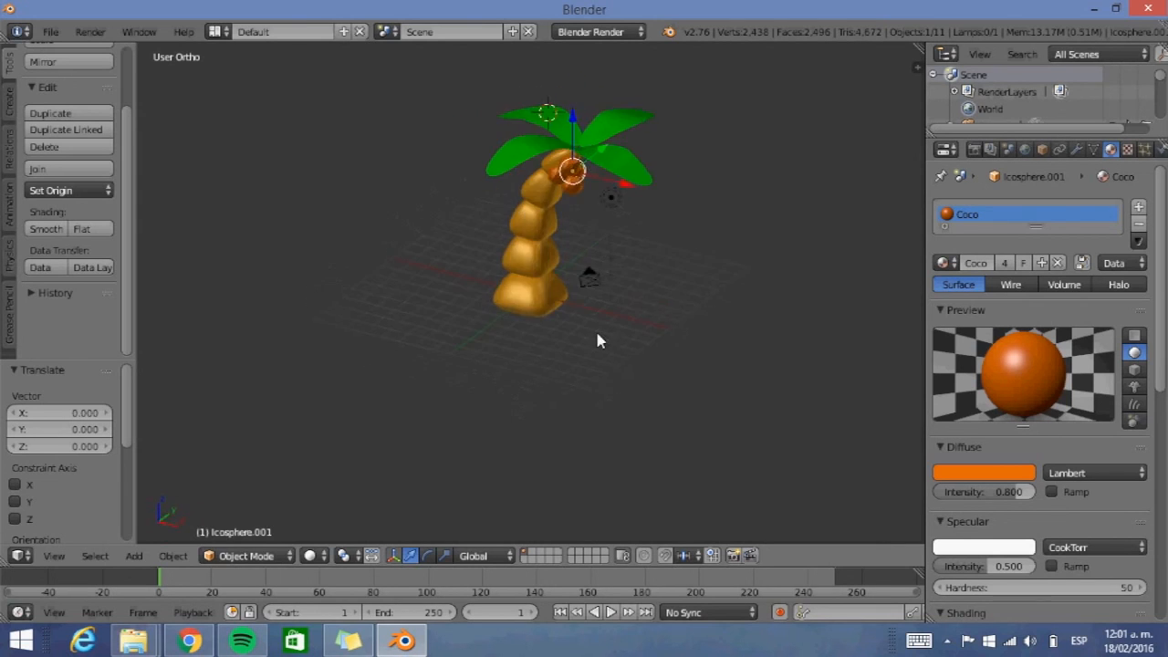
middle_click_drag(673, 310, 590, 287)
middle_click_drag(517, 315, 475, 342)
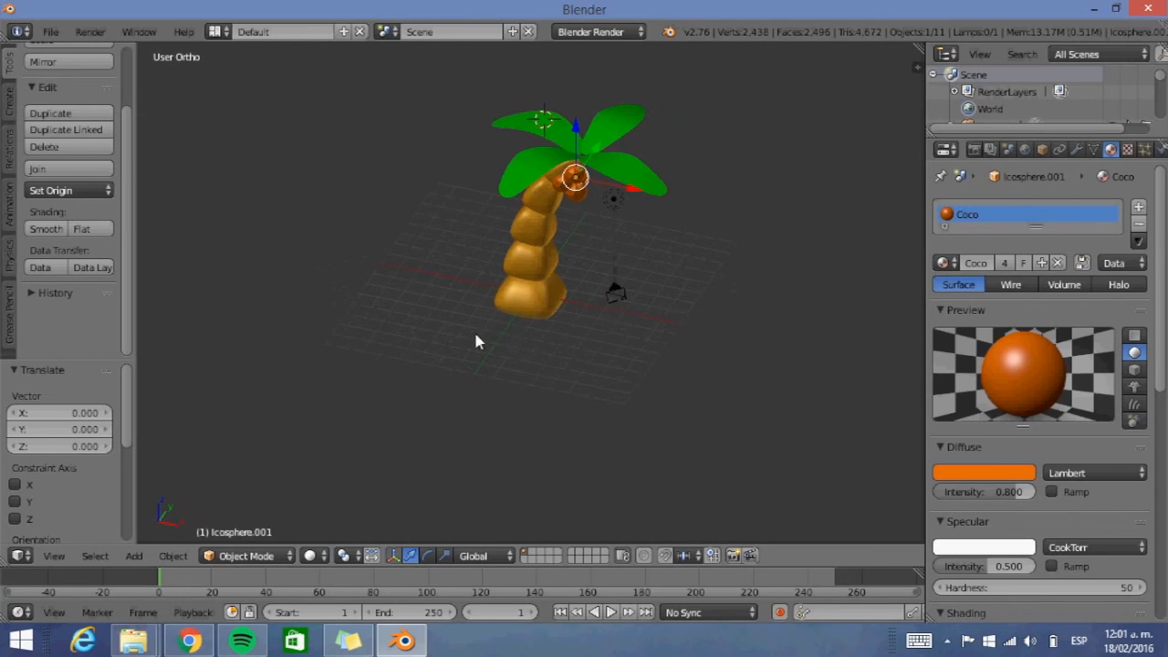
middle_click_drag(545, 336, 525, 301)
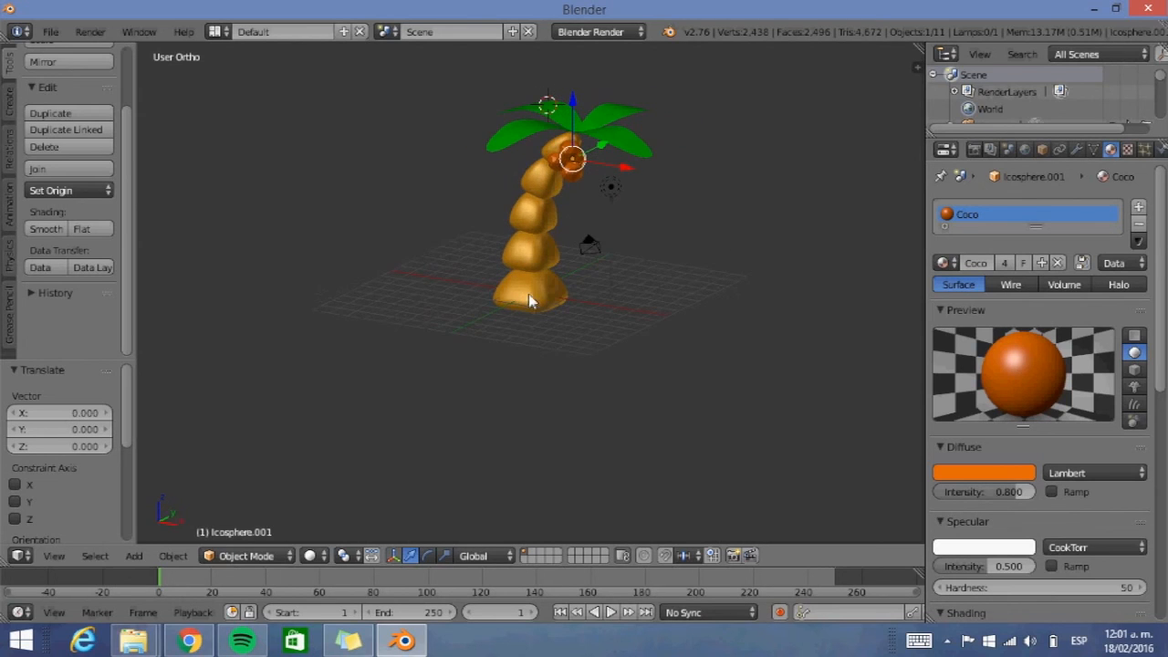